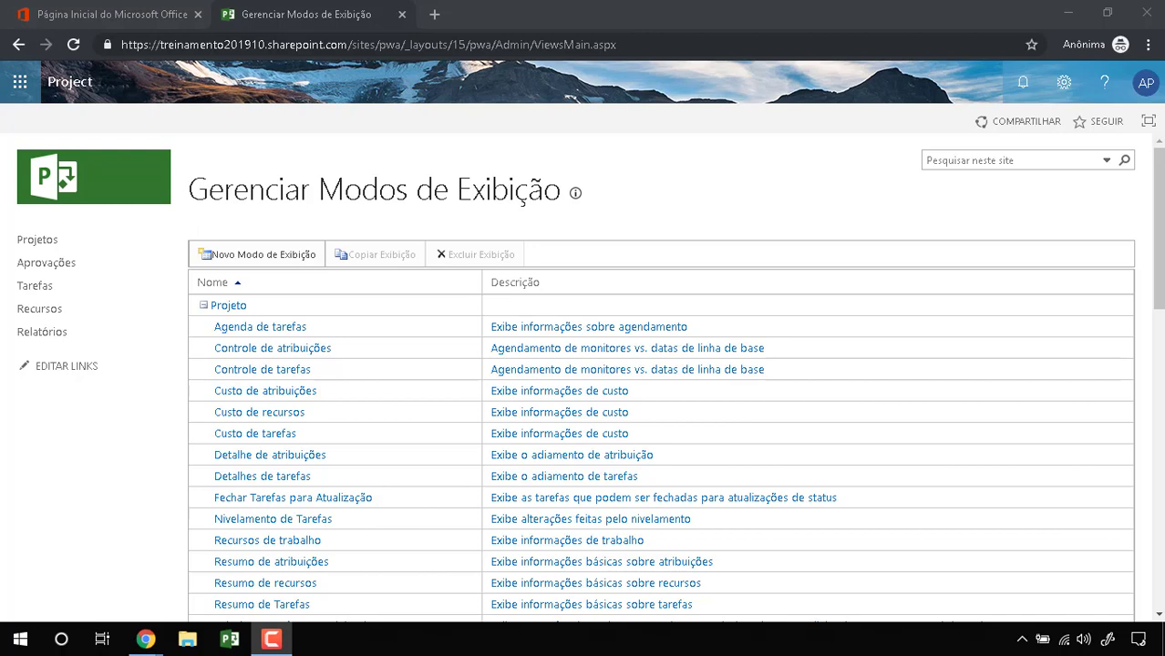
# Return to the Project Web App home page and open Configurações do PWA
pyautogui.click(102, 193)
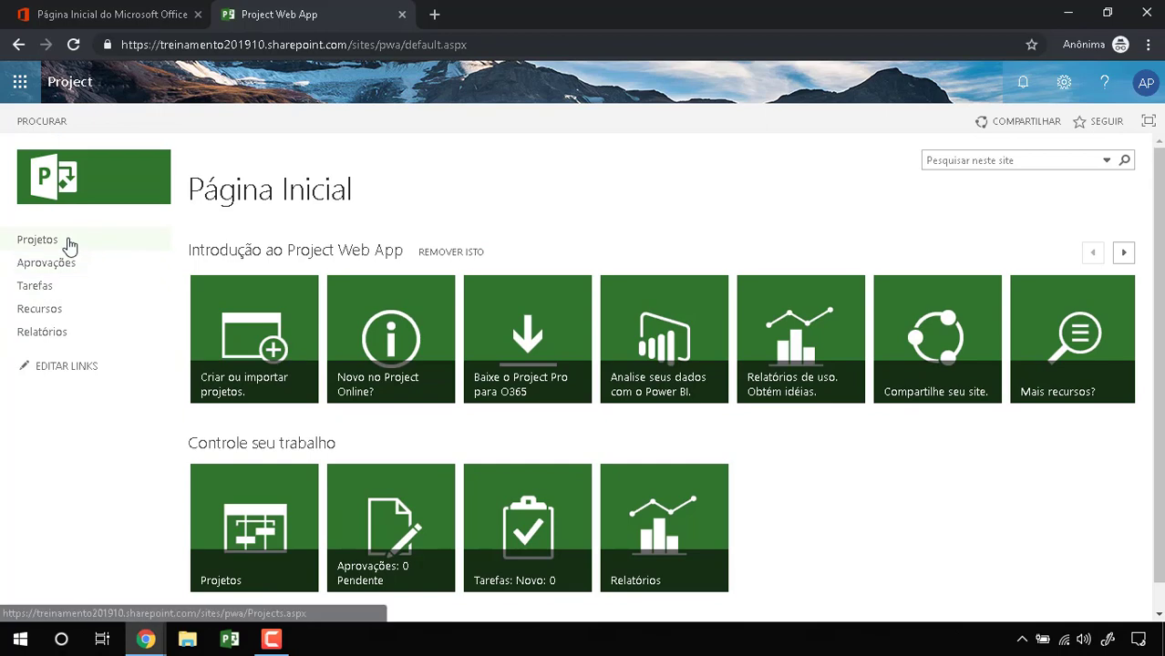
pyautogui.click(1063, 82)
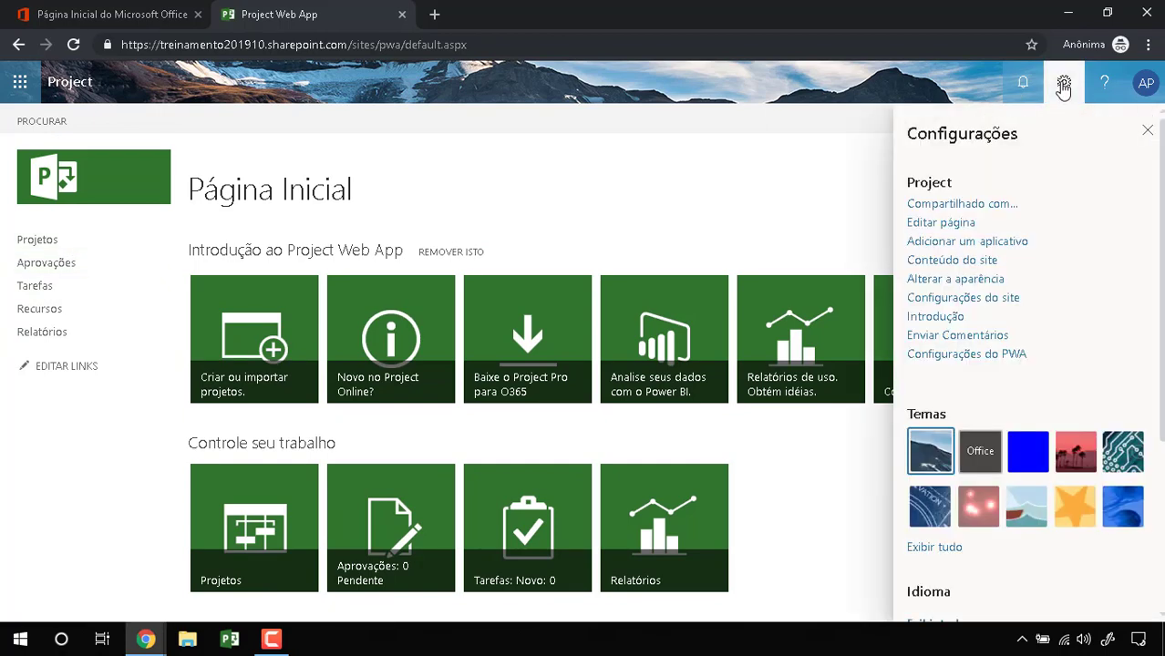
pyautogui.click(990, 358)
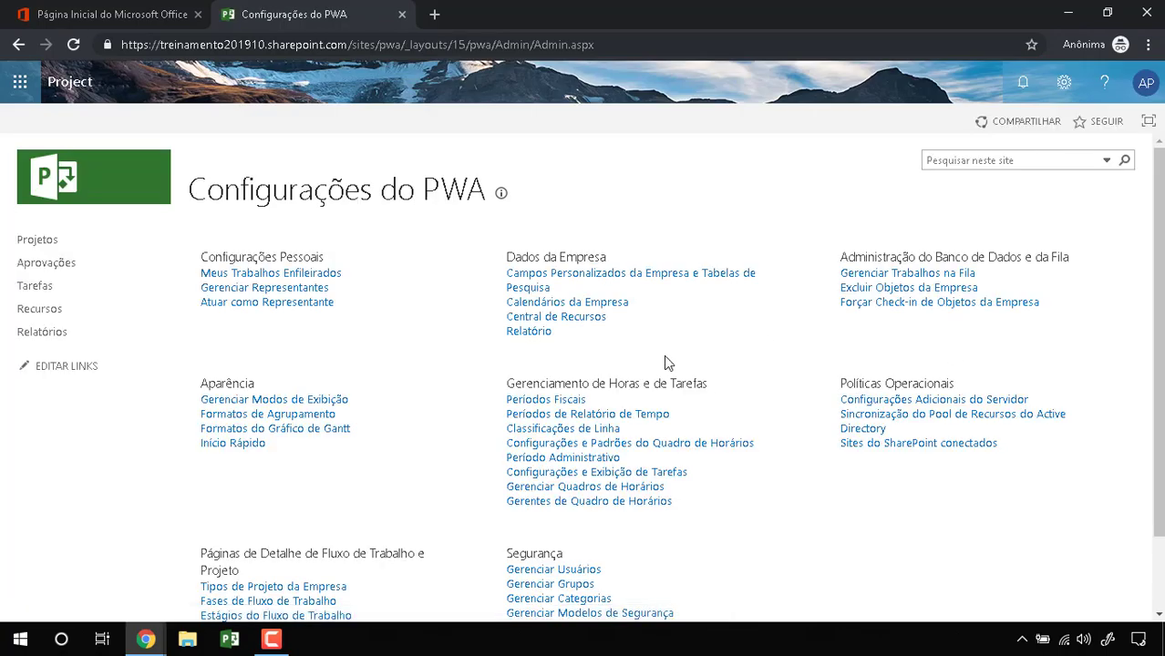
# Find the Segurança section of the PWA settings and open Gerenciar Categorias
pyautogui.scroll(-1, 662, 312)
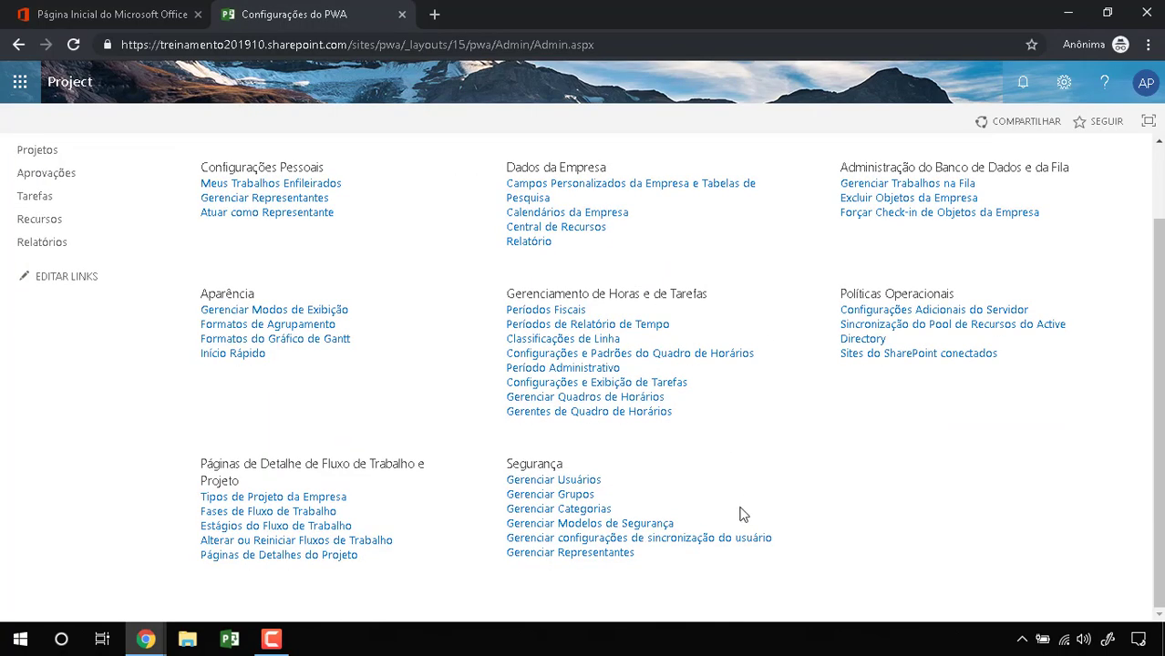
pyautogui.moveTo(665, 559); pyautogui.dragTo(505, 468)
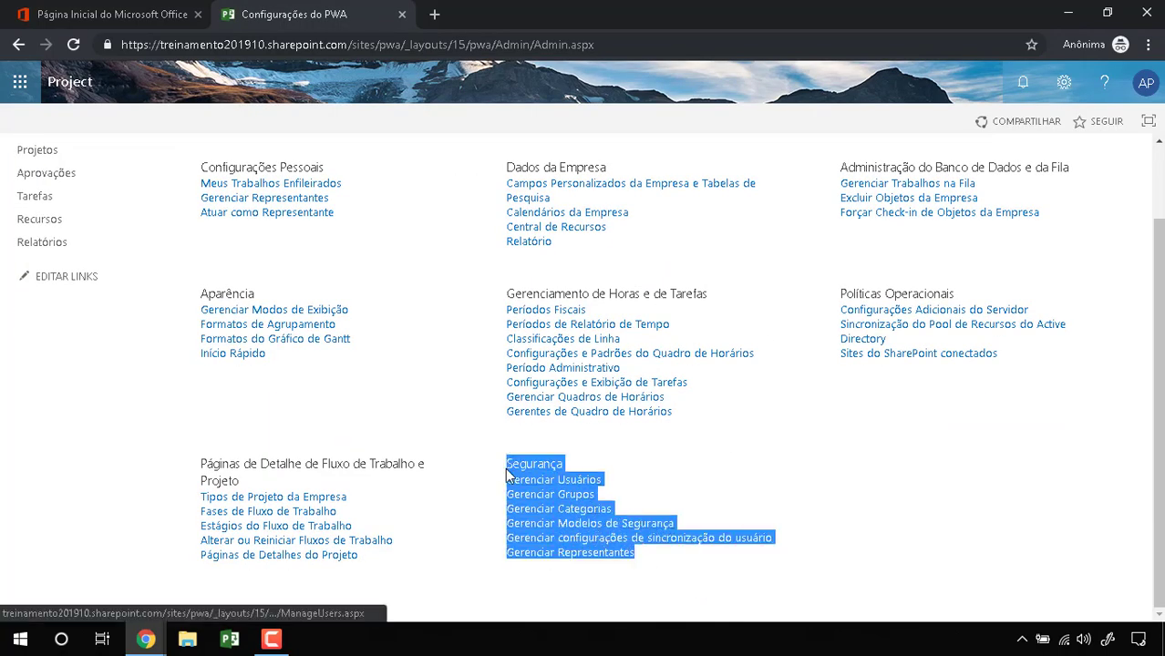
pyautogui.click(608, 452)
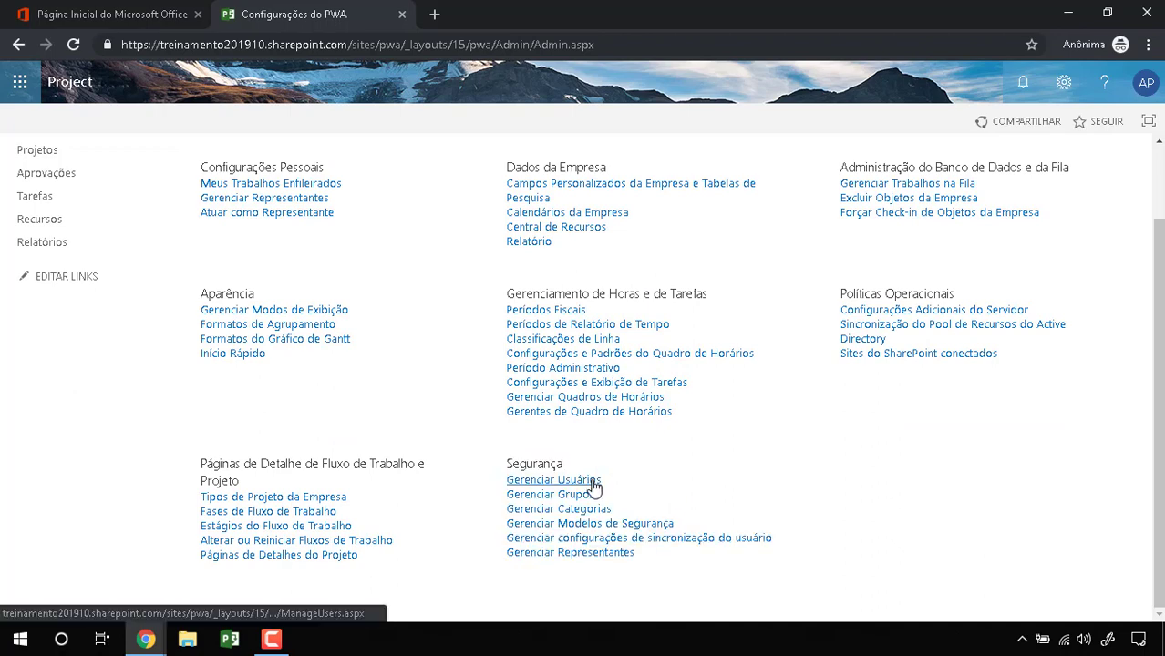
pyautogui.scroll(1, 594, 485)
pyautogui.scroll(-1, 606, 606)
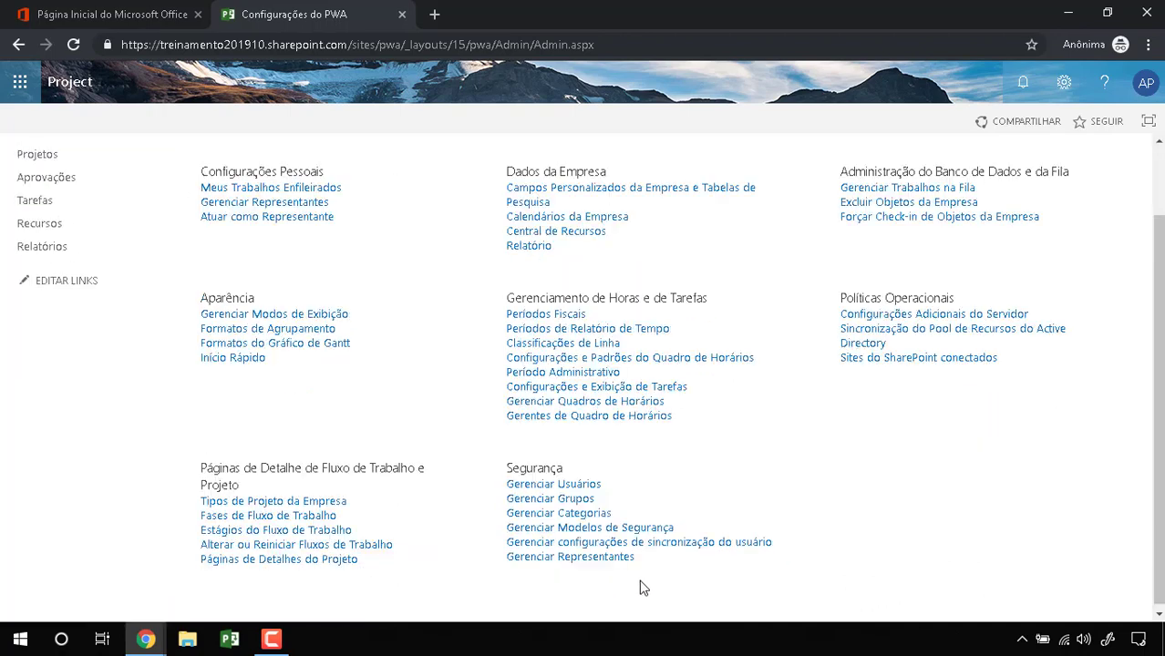
pyautogui.hotkey('ctrl', '1')
pyautogui.click(578, 519)
pyautogui.moveTo(490, 489)
pyautogui.mouseDown()
pyautogui.moveTo(458, 492)
pyautogui.moveTo(447, 518)
pyautogui.moveTo(639, 525)
pyautogui.moveTo(565, 492)
pyautogui.moveTo(470, 494)
pyautogui.mouseUp()
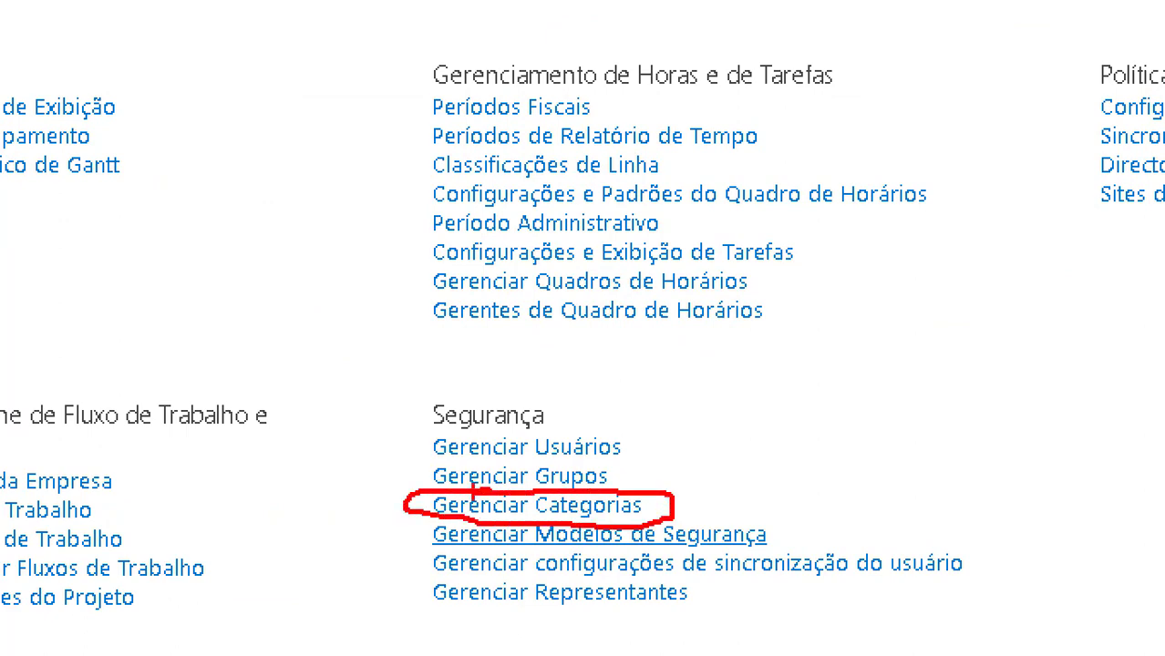
pyautogui.press('Escape')
pyautogui.click(602, 516)
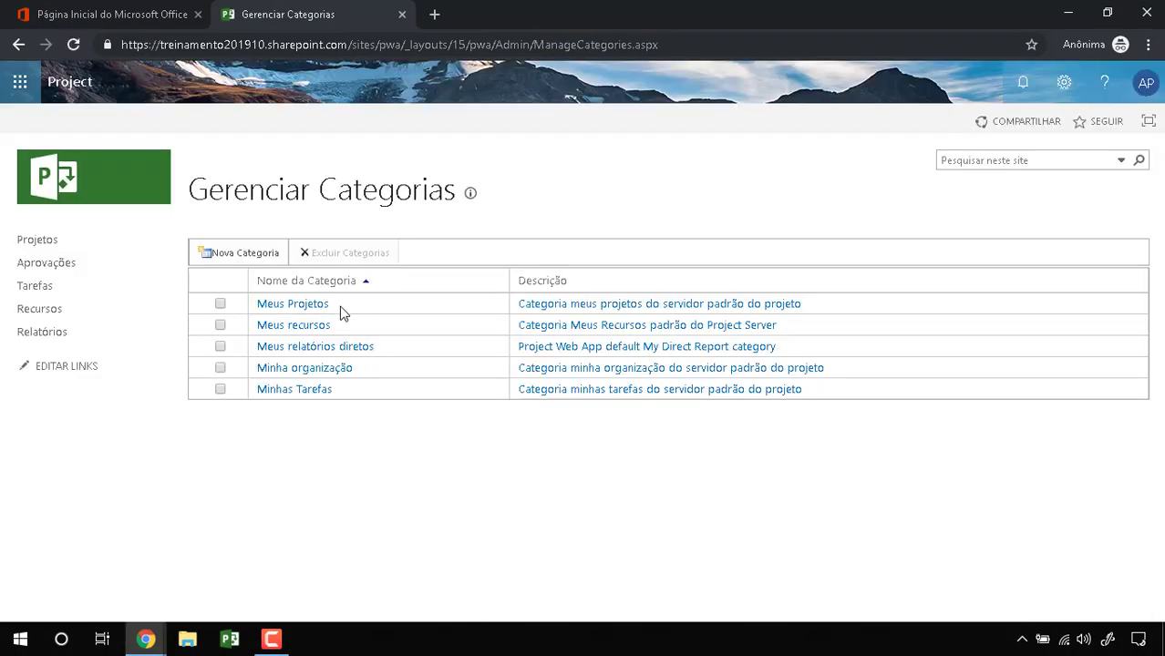
# Review the security category names, from Minha organização and Meus Projetos to Minhas Tarefas
pyautogui.moveTo(353, 367); pyautogui.dragTo(257, 367)
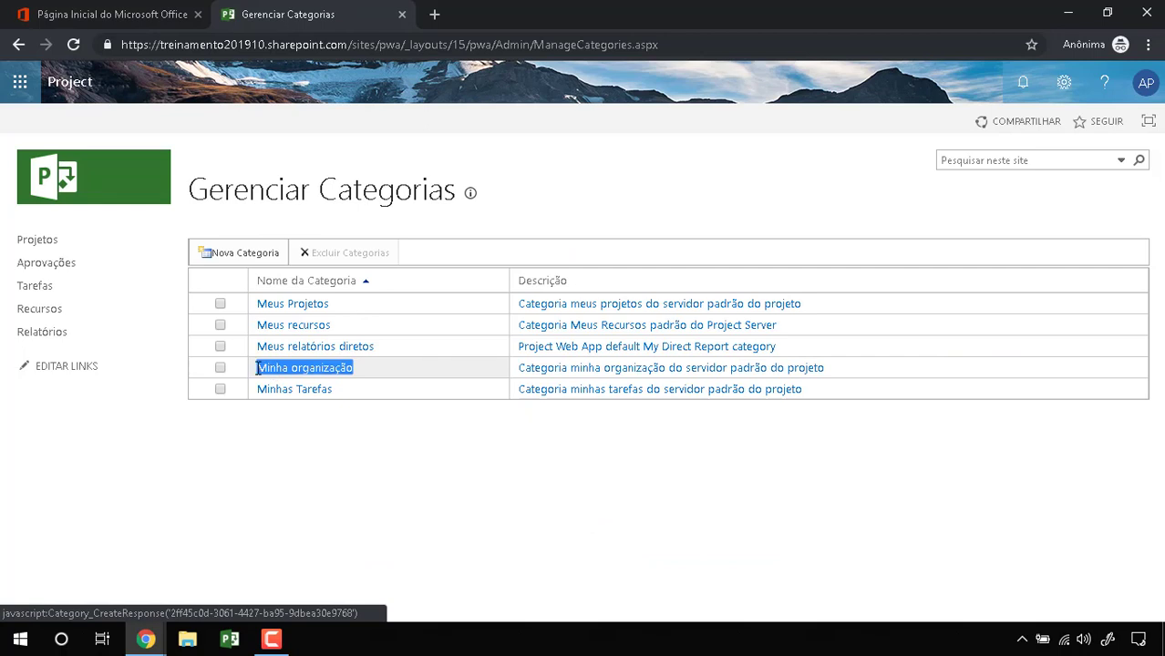
pyautogui.moveTo(331, 305); pyautogui.dragTo(265, 306)
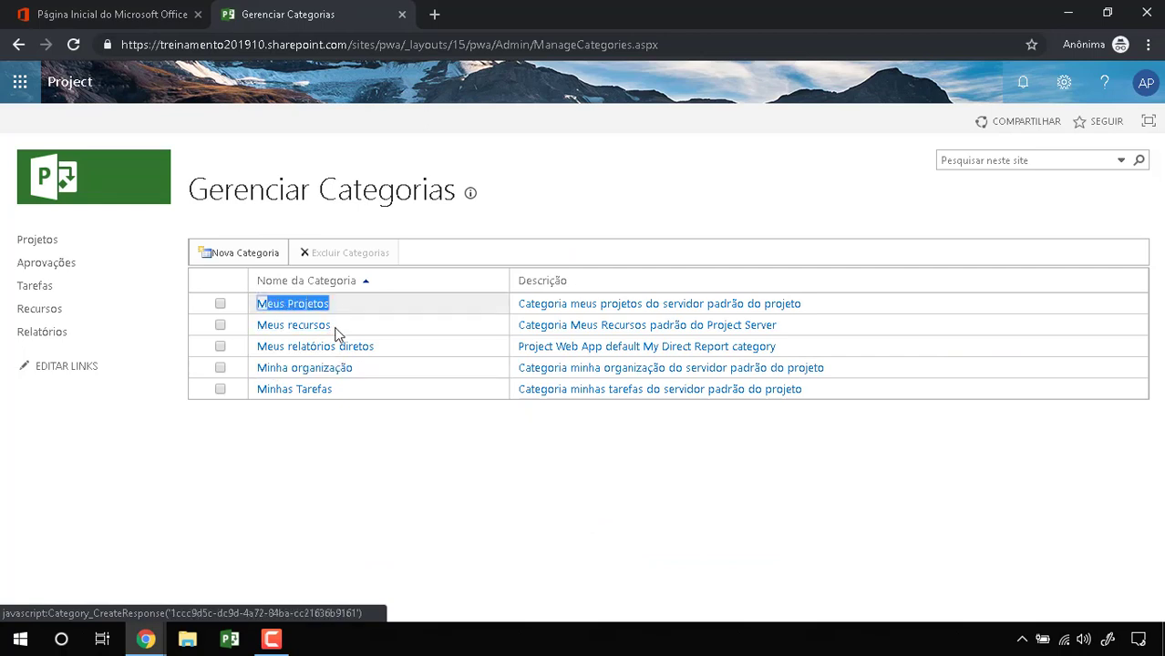
pyautogui.moveTo(333, 326); pyautogui.dragTo(274, 327)
pyautogui.moveTo(383, 348); pyautogui.dragTo(258, 347)
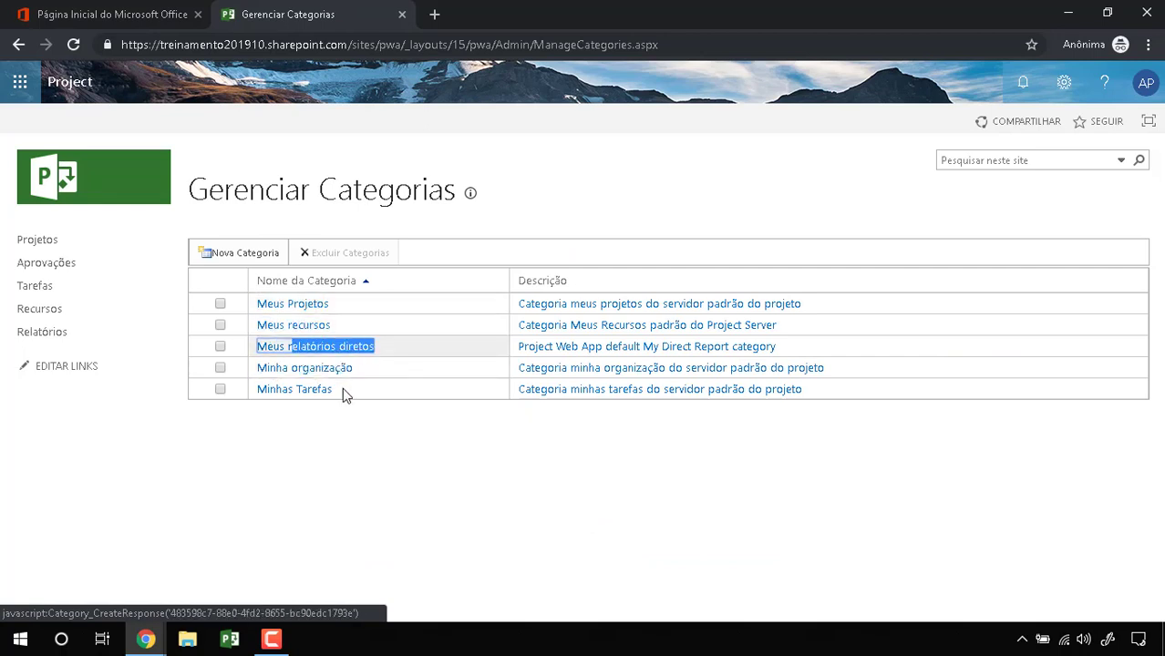
pyautogui.moveTo(345, 391); pyautogui.dragTo(257, 389)
pyautogui.click(393, 461)
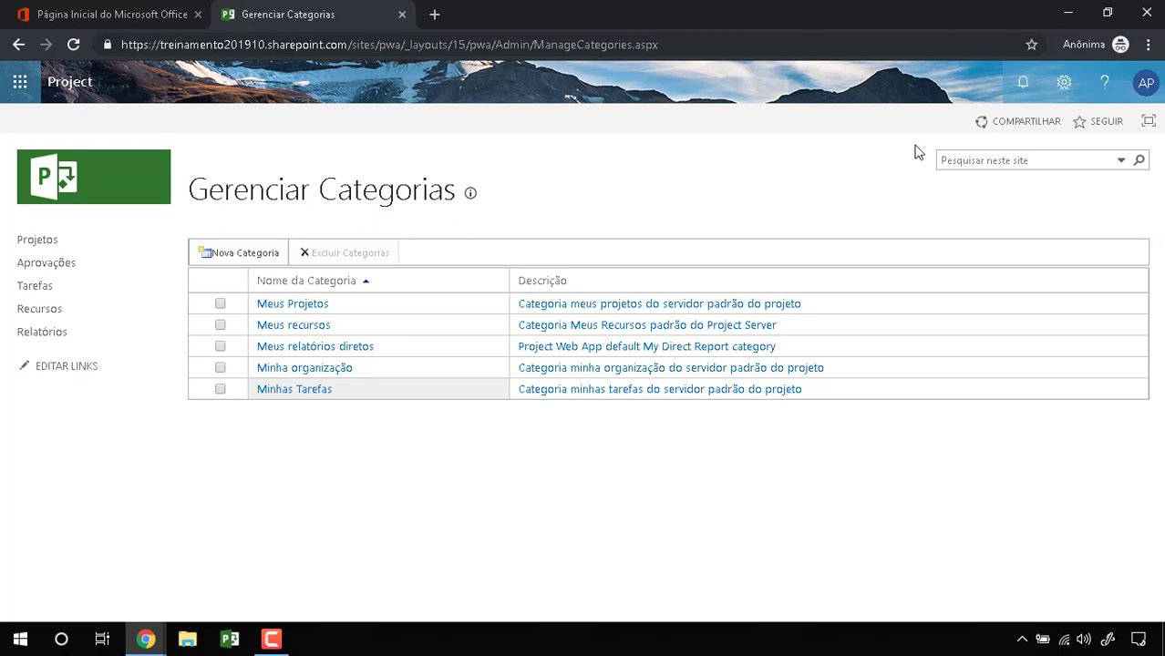
# Go back to Configurações do PWA and open Campos Personalizados da Empresa e Tabelas de Pesquisa under Dados da Empresa
pyautogui.click(1064, 82)
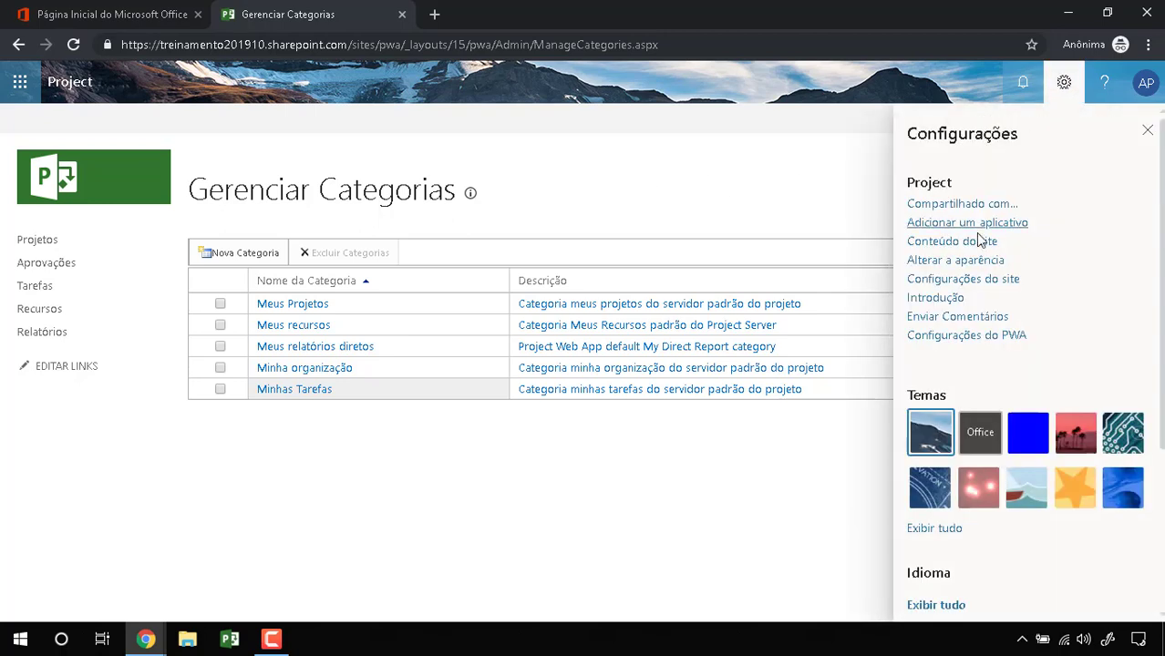
pyautogui.click(957, 335)
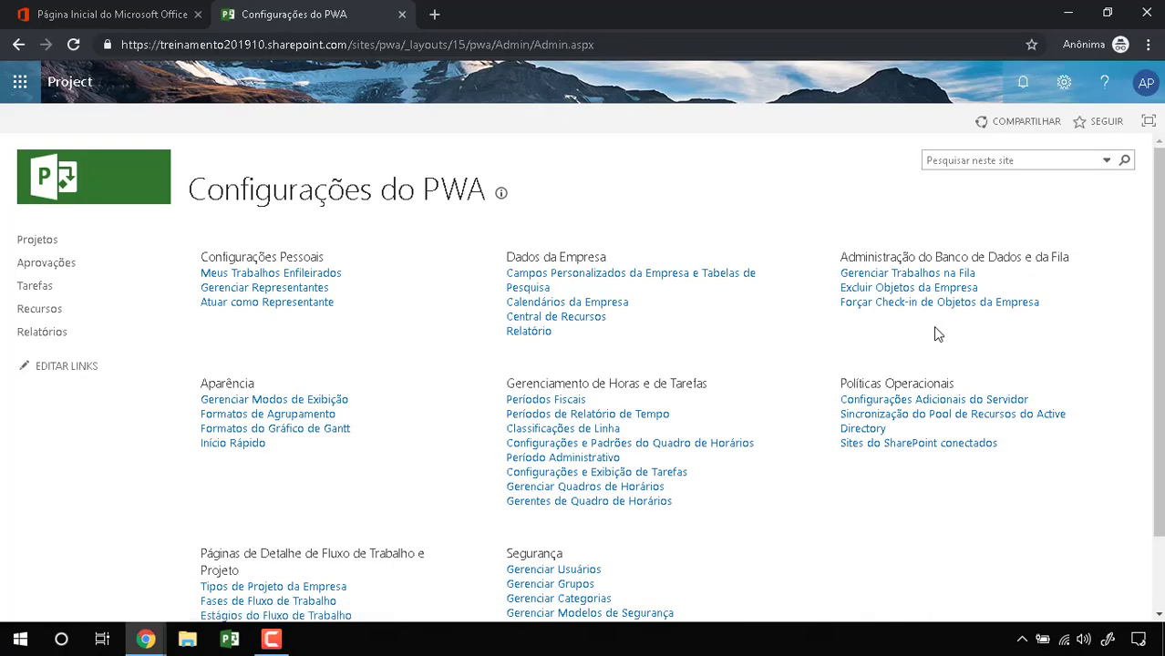
pyautogui.moveTo(565, 331); pyautogui.dragTo(542, 282)
pyautogui.click(682, 304)
pyautogui.click(676, 293)
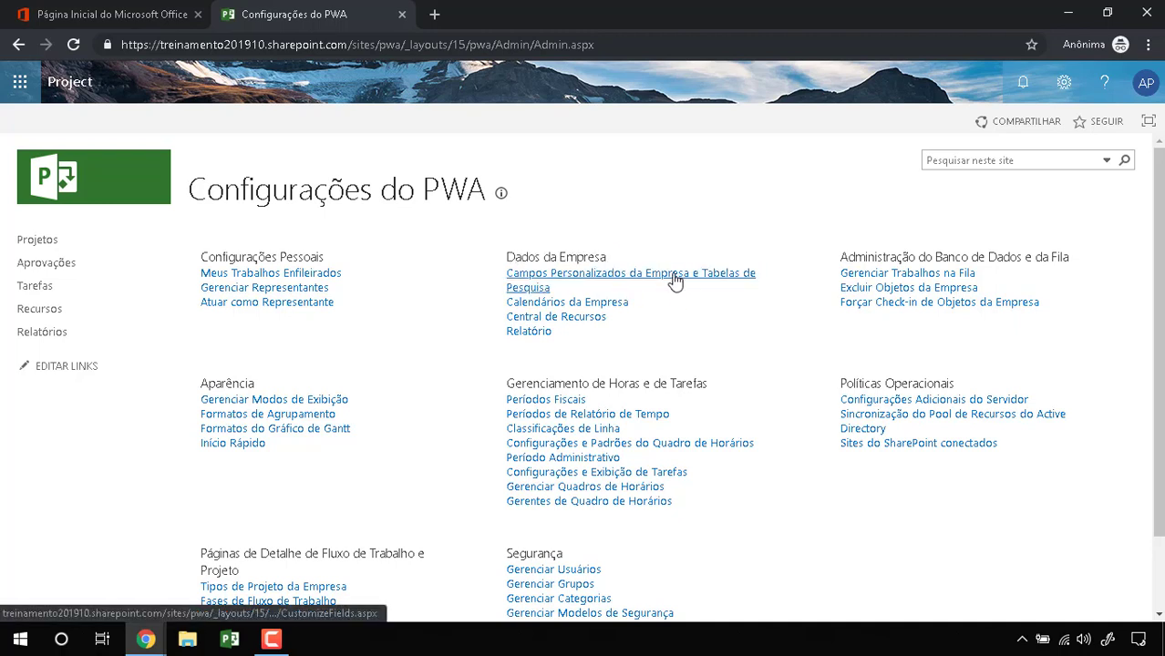
pyautogui.click(578, 283)
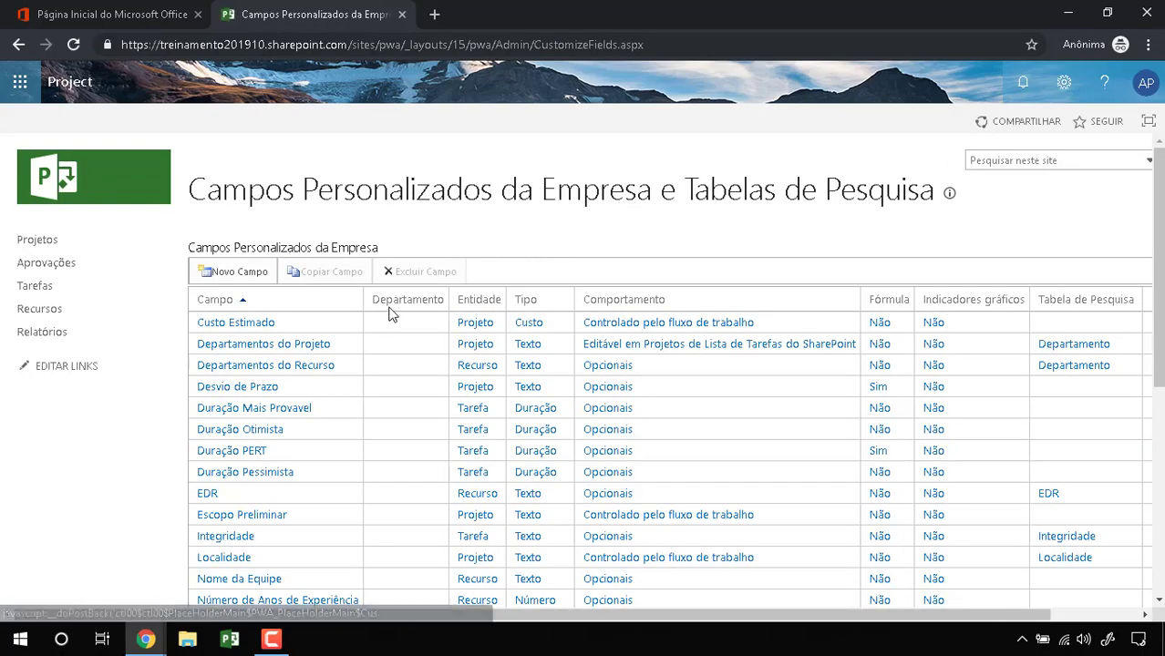
# Examine the list of enterprise custom fields, including Duração PERT, Localidade and Custo Estimado, with their entity, type and behavior
pyautogui.scroll(-2, 230, 414)
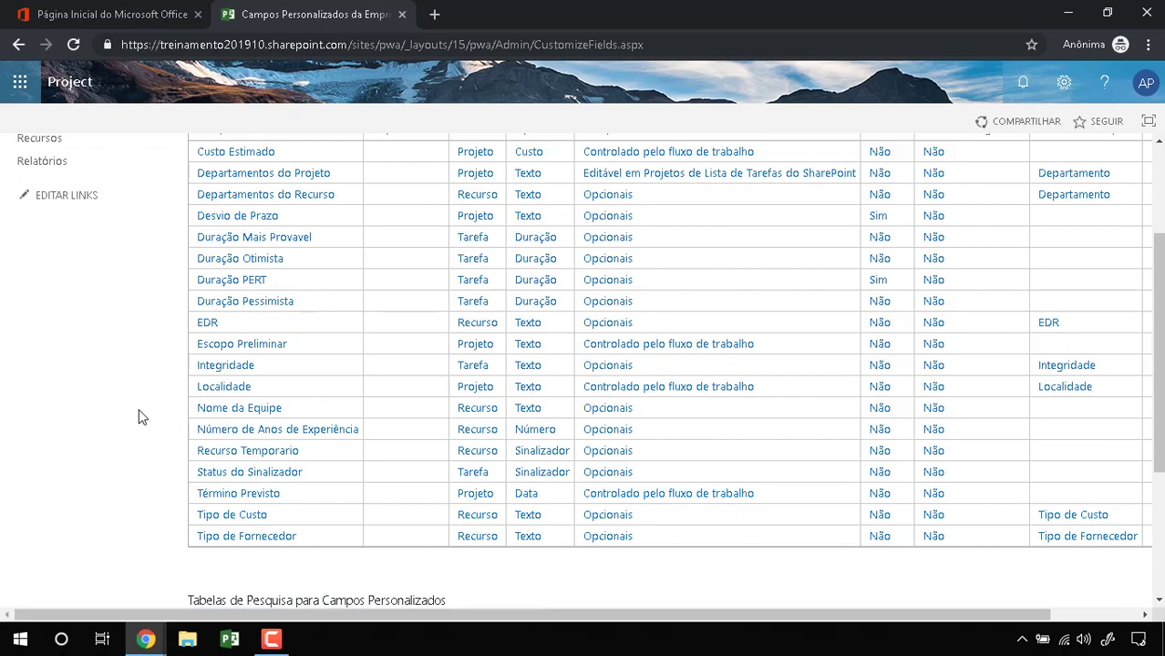
pyautogui.scroll(1, 156, 346)
pyautogui.moveTo(178, 340); pyautogui.dragTo(270, 369)
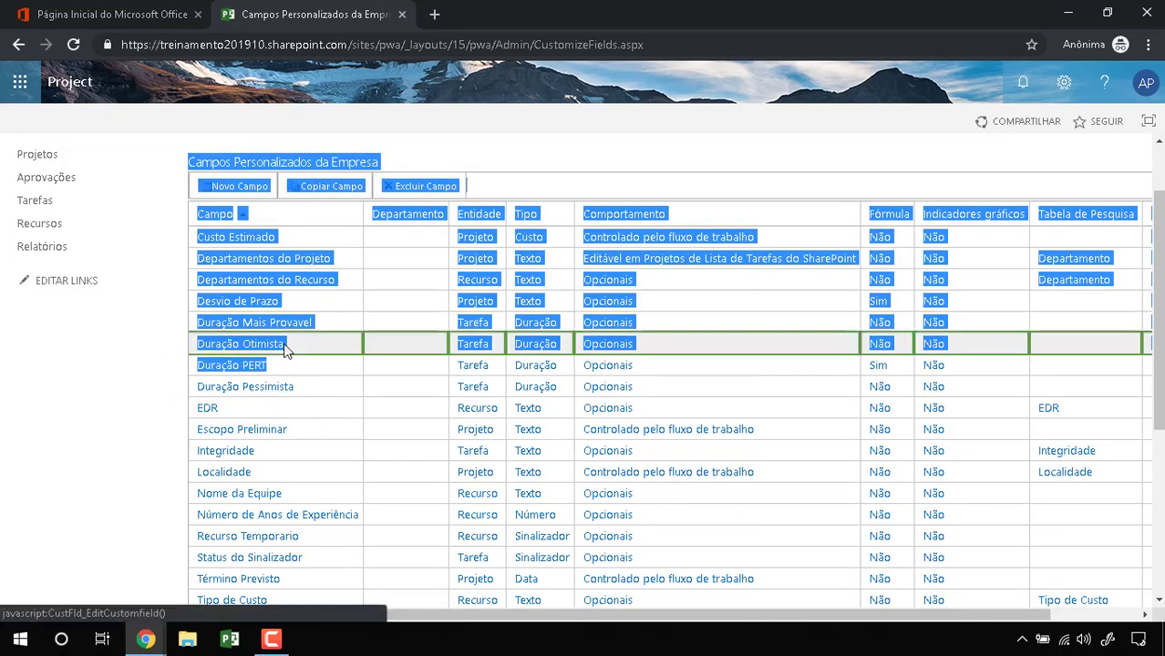
pyautogui.click(398, 169)
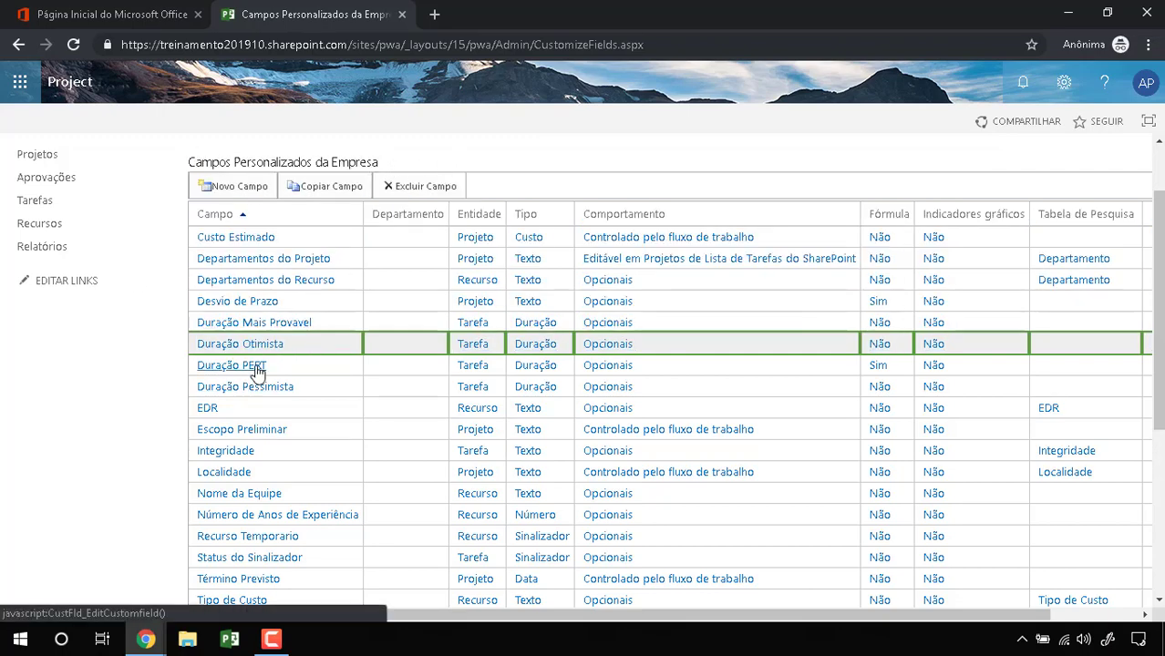
pyautogui.hotkey('ctrl', '1')
pyautogui.click(225, 369)
pyautogui.moveTo(181, 337)
pyautogui.mouseDown()
pyautogui.moveTo(130, 365)
pyautogui.moveTo(270, 385)
pyautogui.moveTo(339, 348)
pyautogui.moveTo(173, 335)
pyautogui.mouseUp()
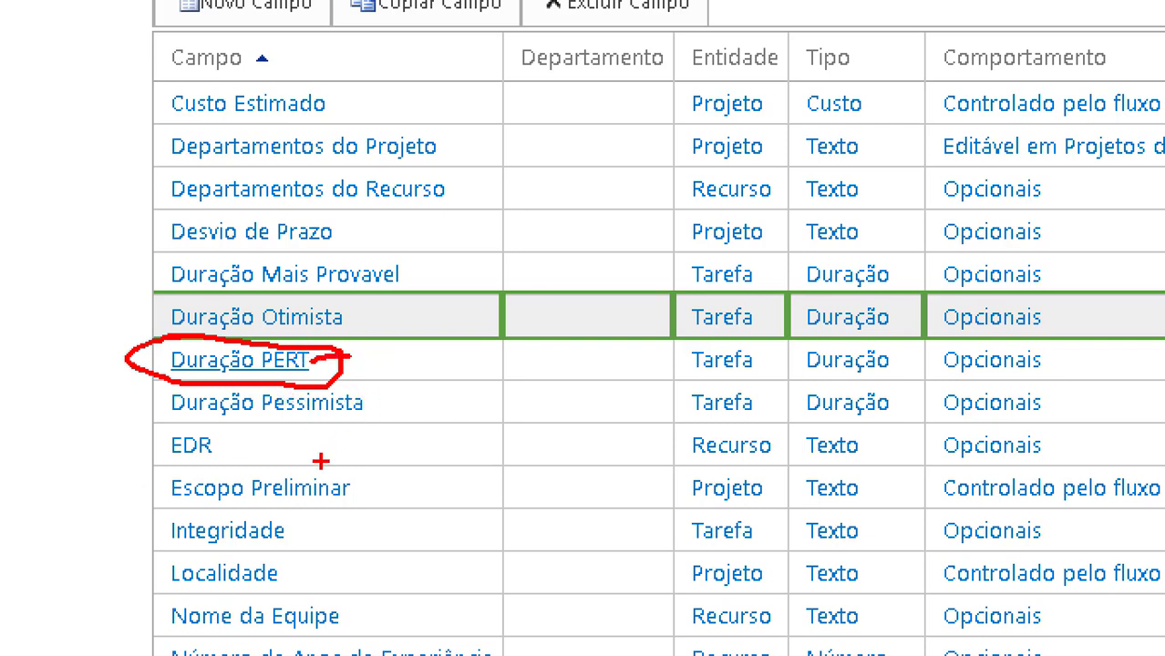
pyautogui.press('Escape')
pyautogui.click(263, 474)
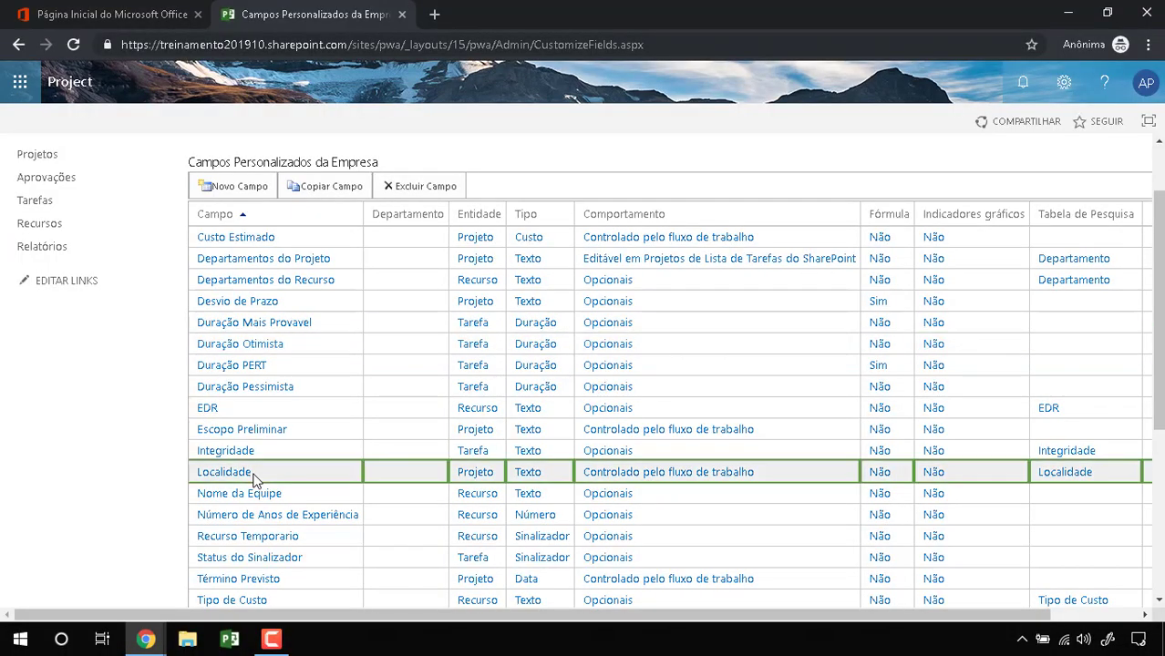
pyautogui.scroll(-1, 310, 463)
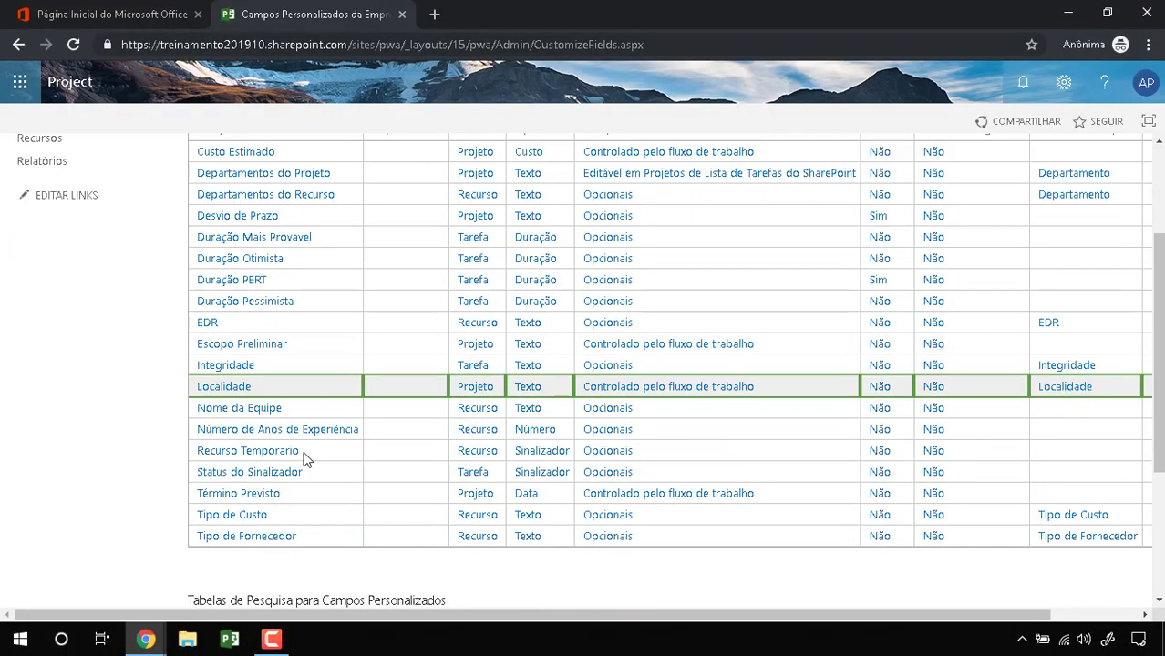
pyautogui.scroll(1, 279, 497)
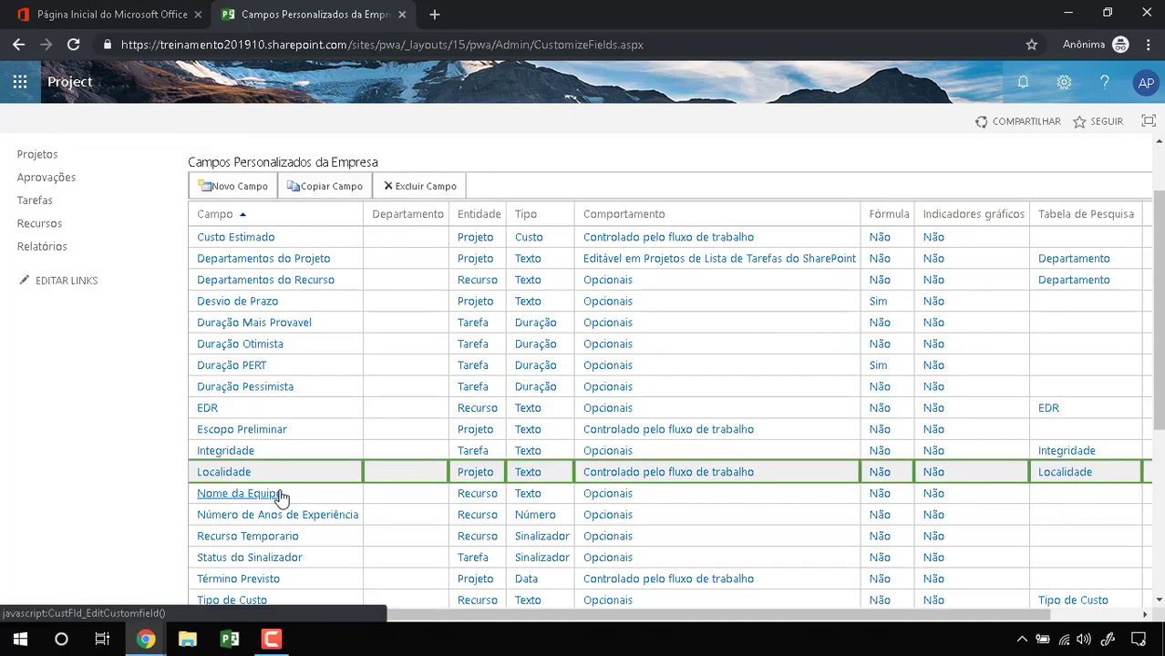
pyautogui.click(285, 244)
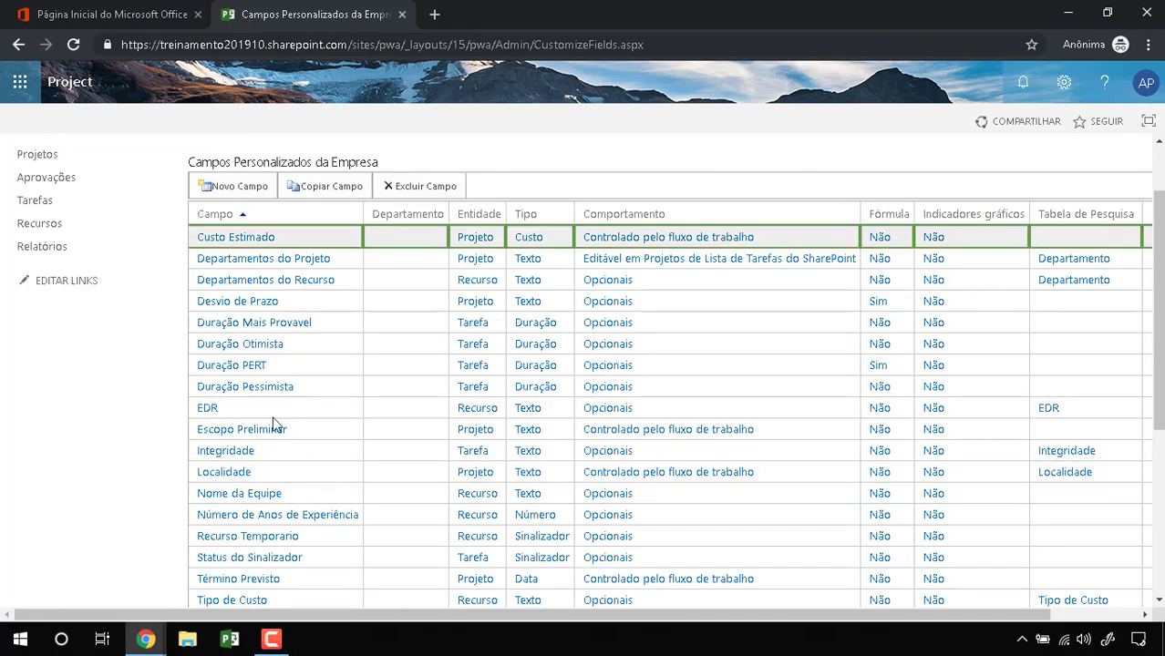
pyautogui.scroll(-2, 270, 381)
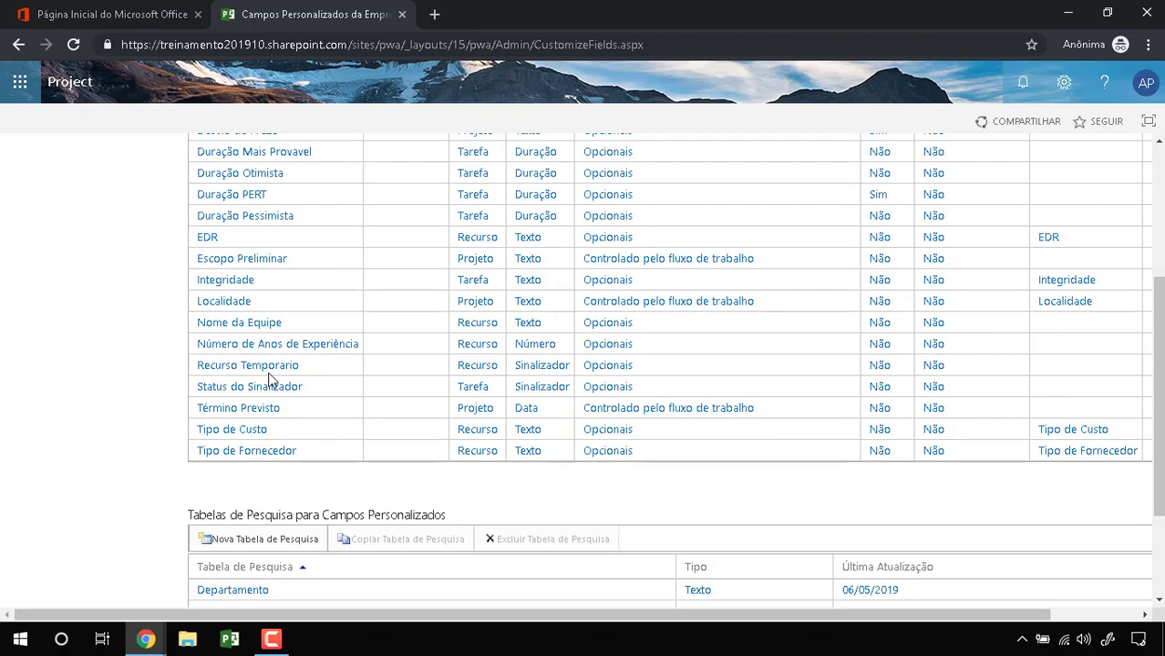
pyautogui.scroll(2, 270, 381)
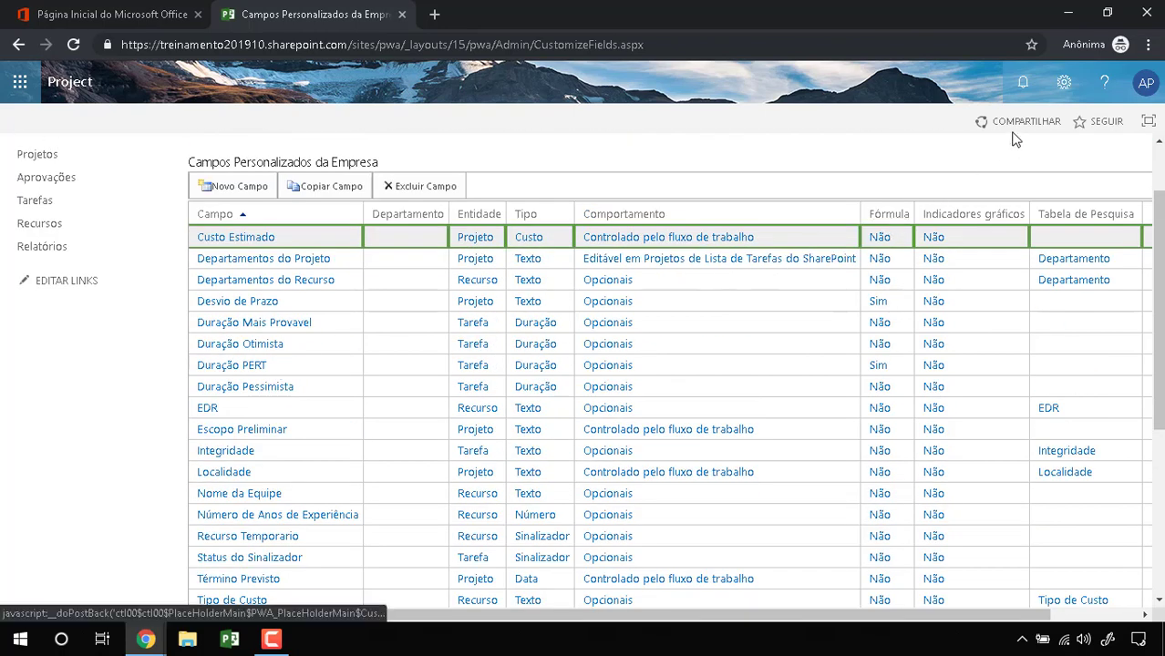
# Go back to Configurações do PWA, review the Aparência options and open Gerenciar Modos de Exibição
pyautogui.click(1063, 82)
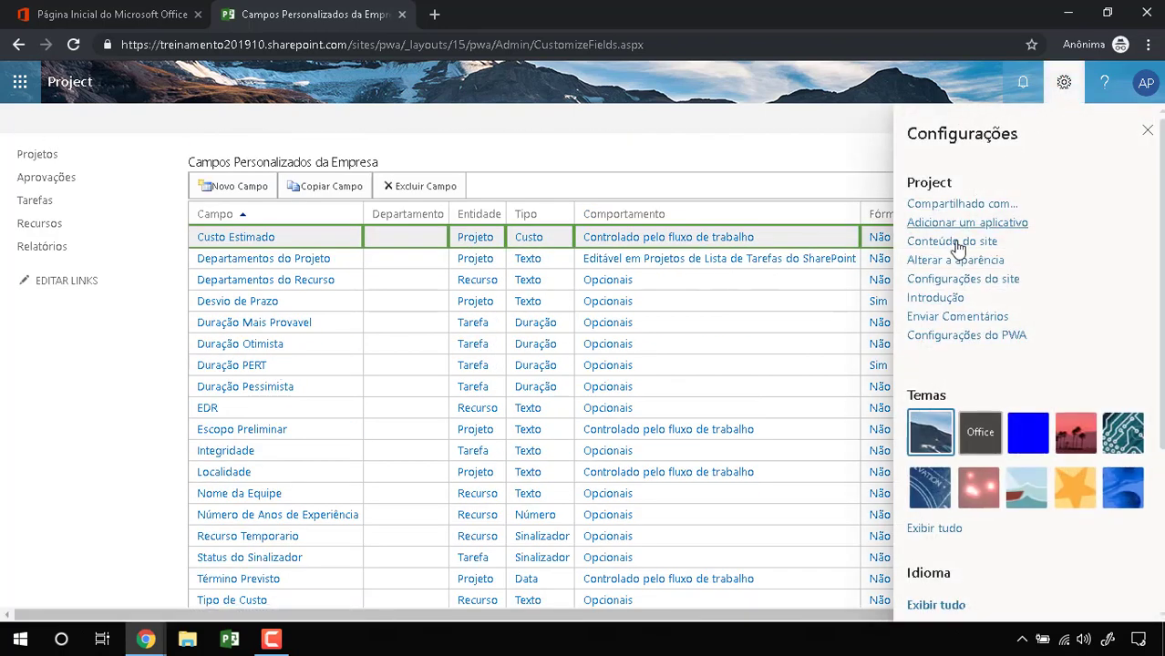
pyautogui.click(953, 337)
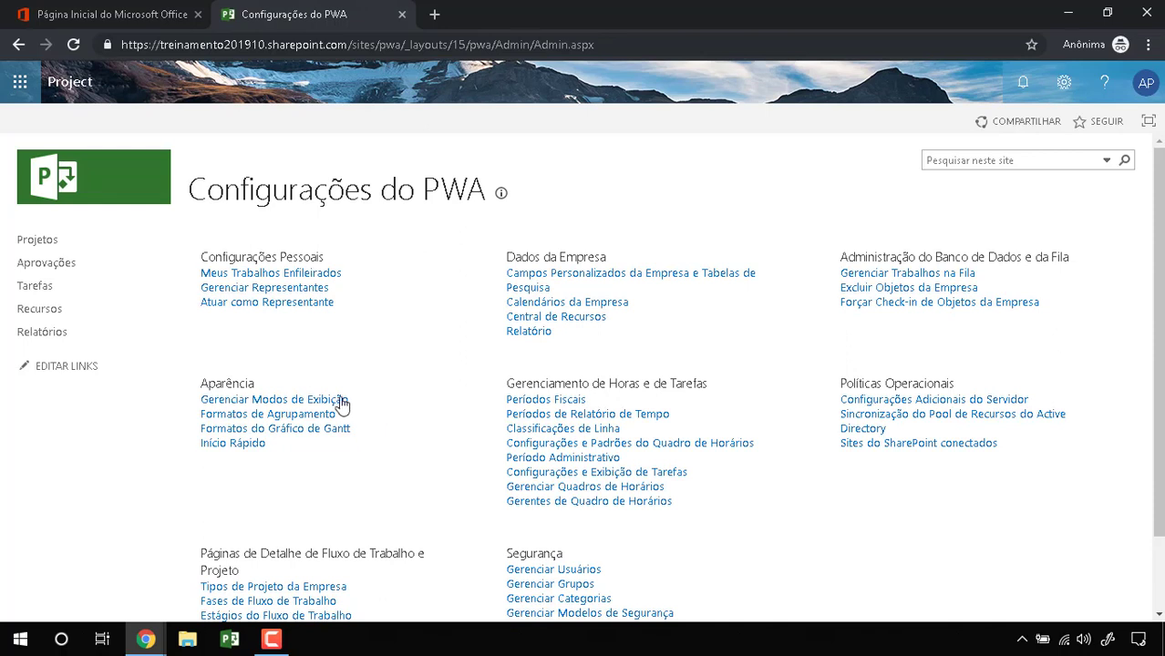
pyautogui.moveTo(364, 402); pyautogui.dragTo(339, 399)
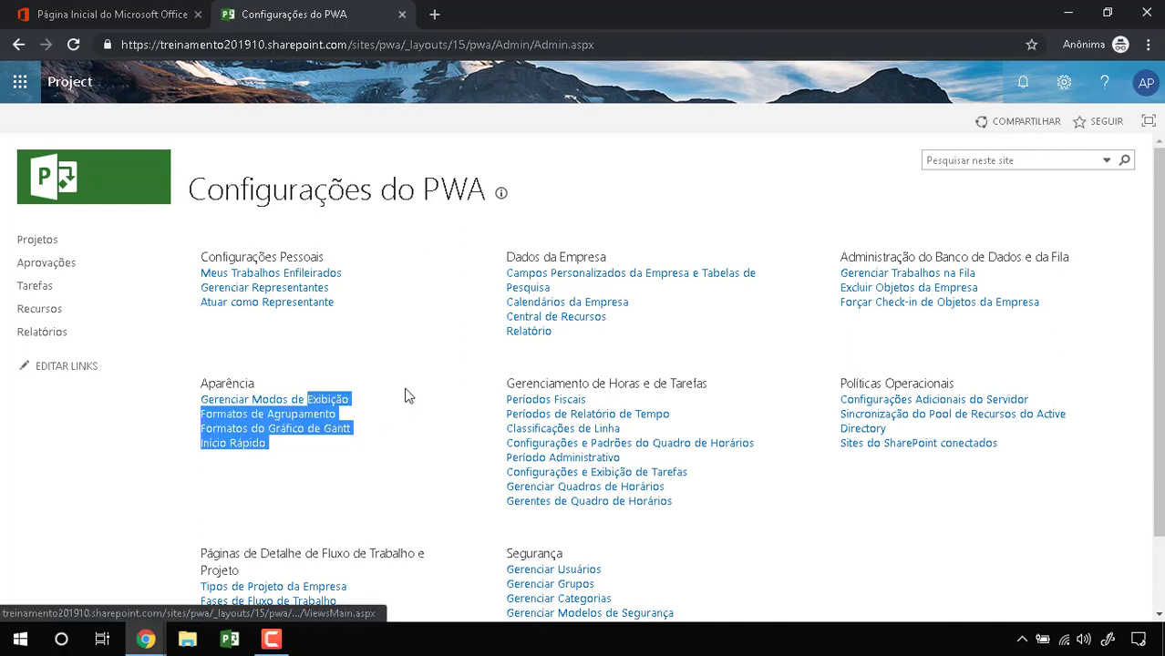
pyautogui.click(291, 385)
pyautogui.doubleClick(231, 383)
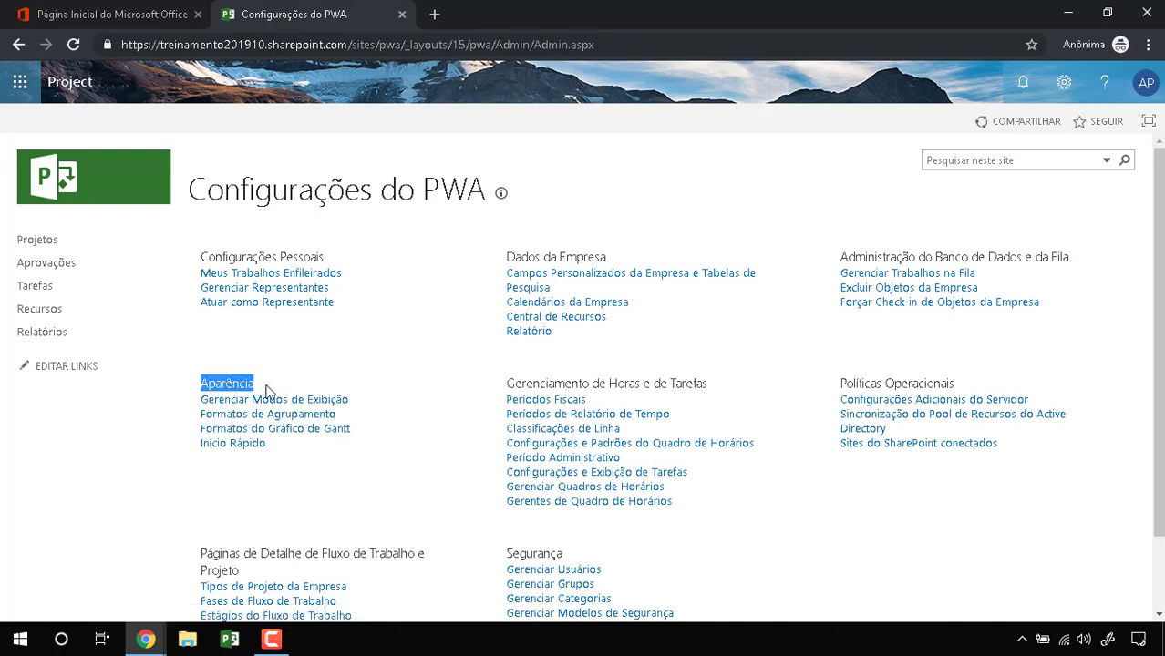
pyautogui.click(190, 413)
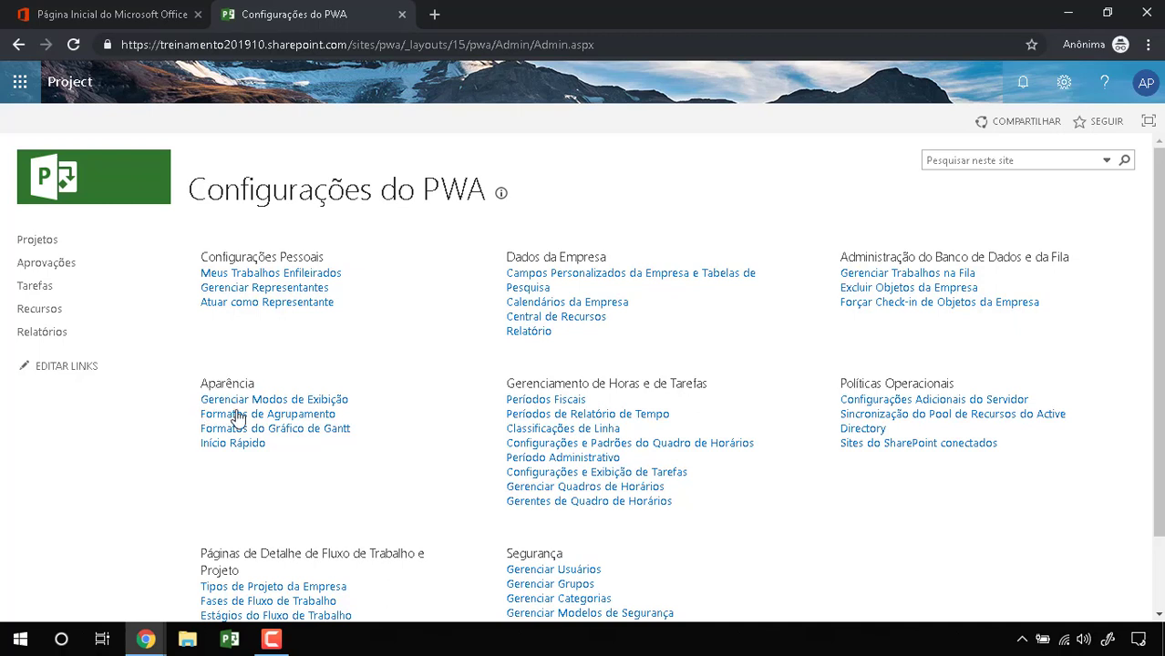
pyautogui.moveTo(195, 413); pyautogui.dragTo(344, 416)
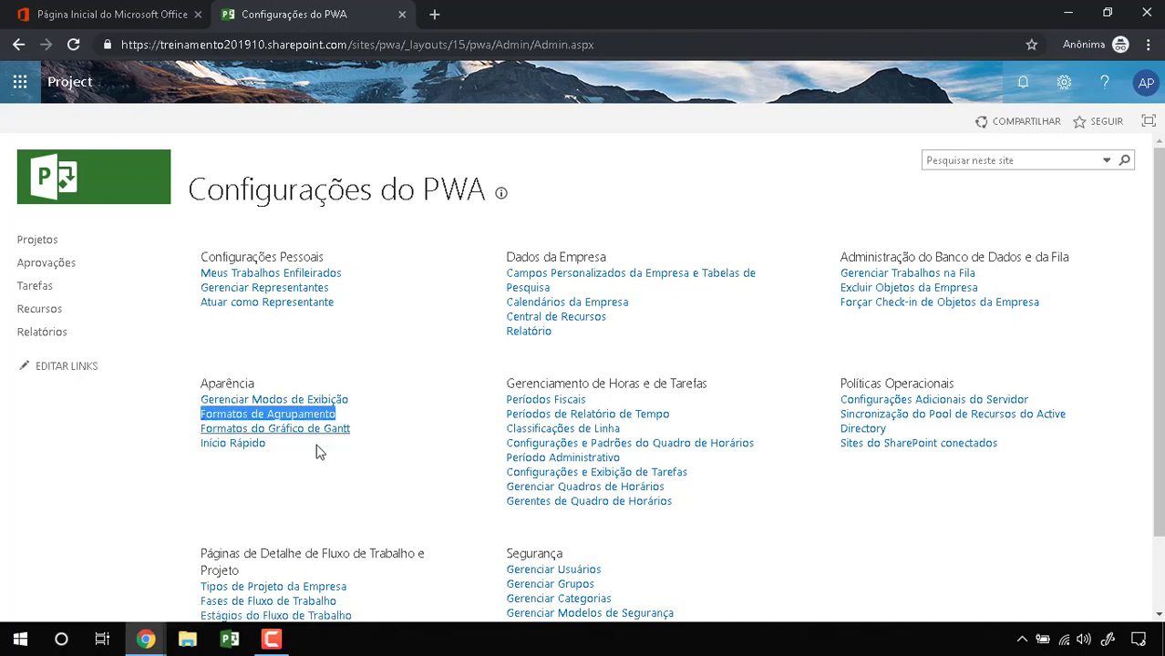
pyautogui.moveTo(194, 422); pyautogui.dragTo(195, 429)
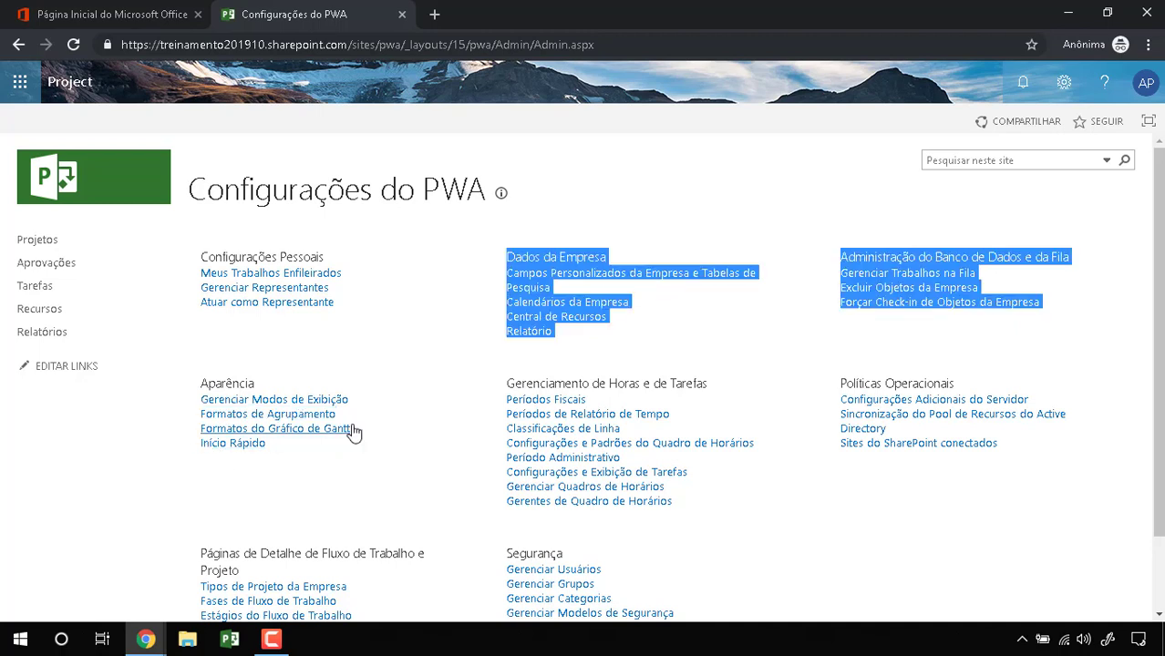
pyautogui.click(406, 353)
pyautogui.click(321, 402)
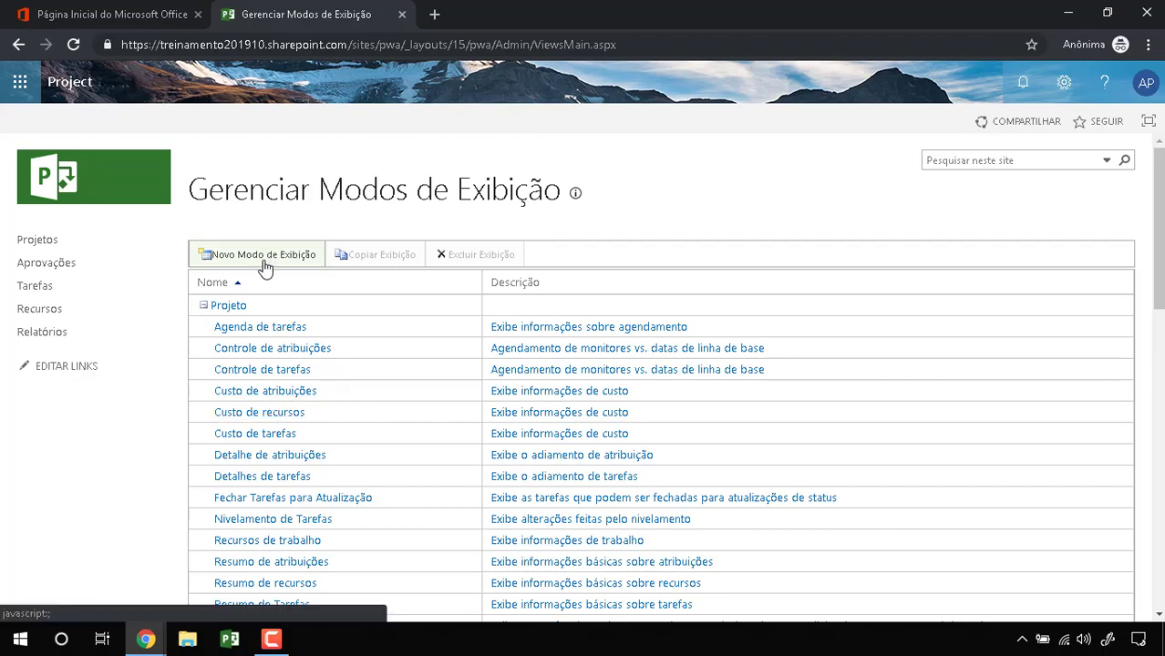
pyautogui.hotkey('ctrl', '1')
pyautogui.click(250, 227)
pyautogui.moveTo(246, 224)
pyautogui.mouseDown()
pyautogui.moveTo(365, 188)
pyautogui.moveTo(310, 192)
pyautogui.mouseUp()
pyautogui.press('Escape')
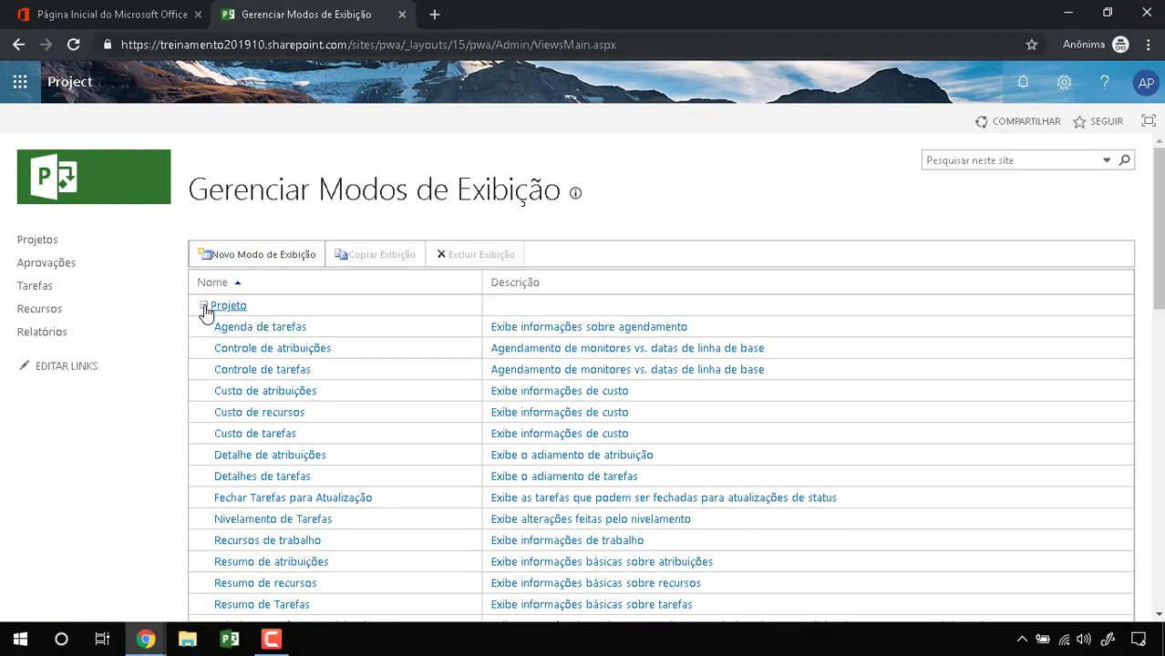
# Collapse every group in the view list, from Projeto to Solicitações de Recurso, to show only the view types
pyautogui.click(201, 308)
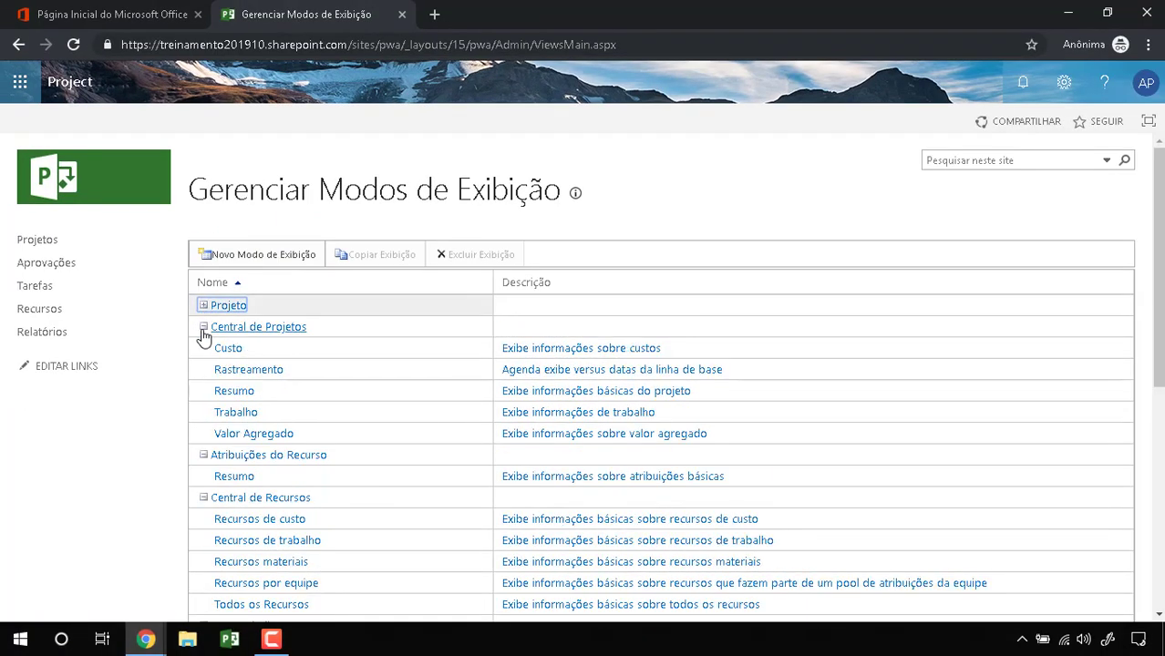
pyautogui.click(203, 328)
pyautogui.click(203, 348)
pyautogui.click(203, 369)
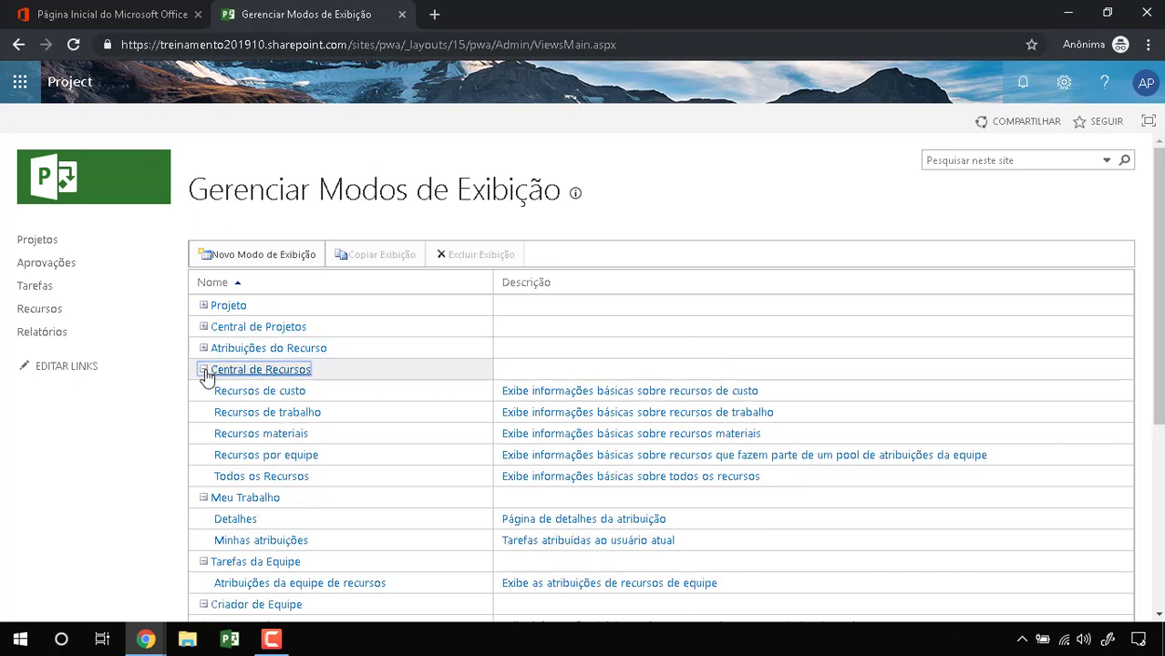
pyautogui.click(203, 390)
pyautogui.click(203, 411)
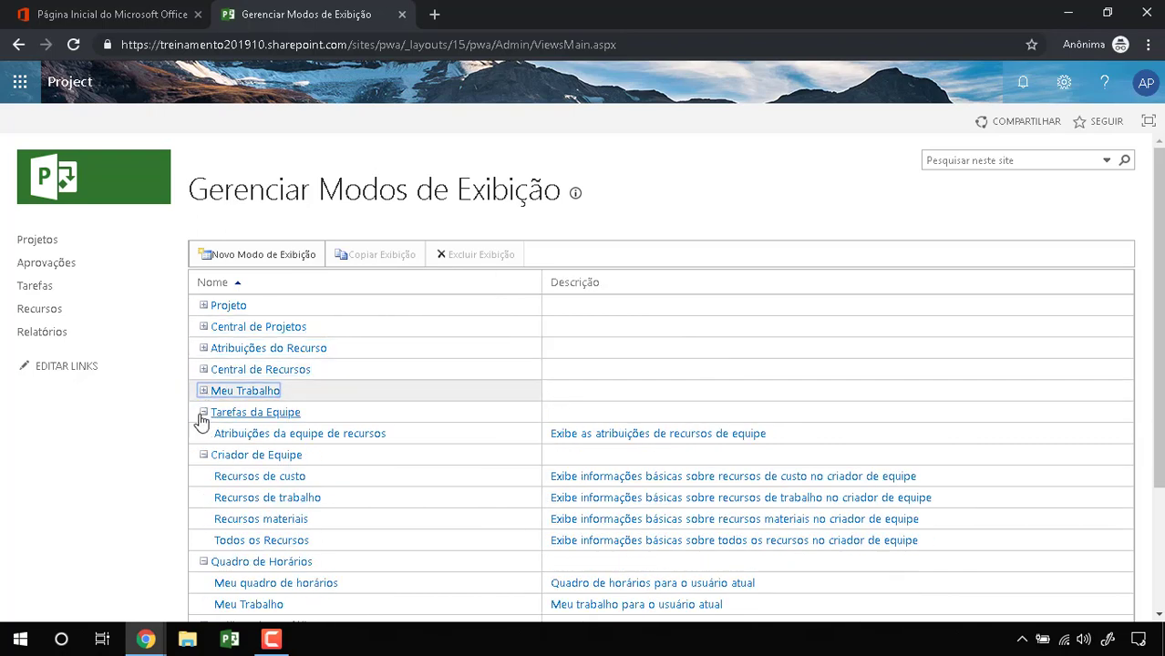
pyautogui.click(203, 433)
pyautogui.click(203, 455)
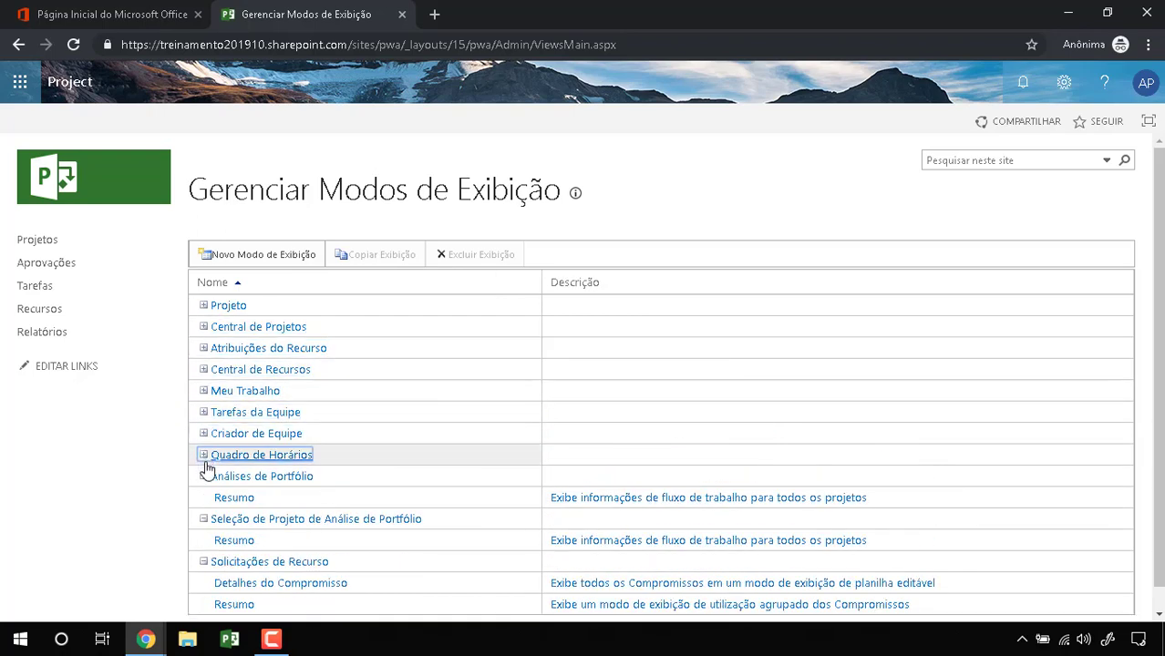
pyautogui.click(203, 476)
pyautogui.click(204, 498)
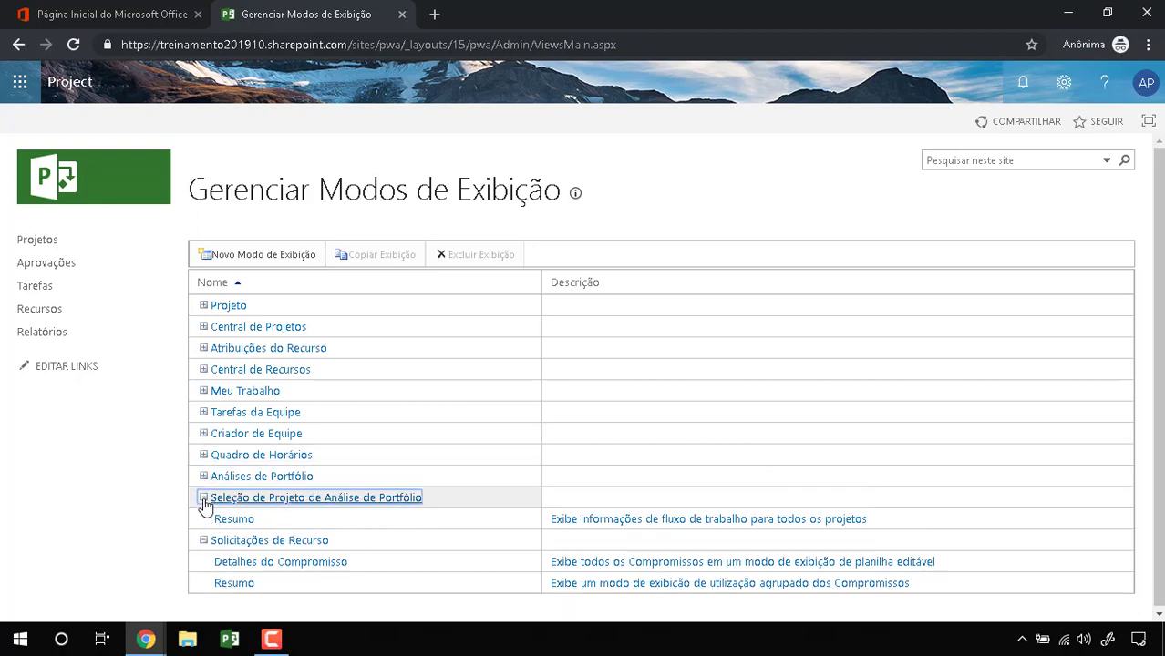
pyautogui.click(203, 519)
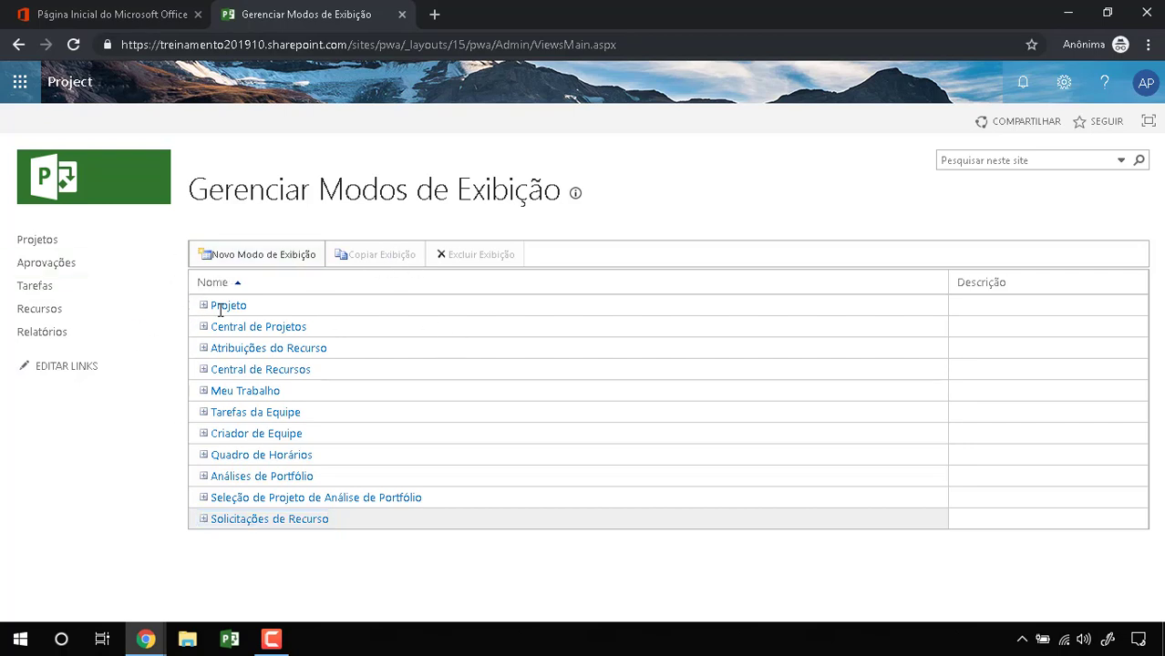
# Start creating a new view from the Gerenciar Modos de Exibição page
pyautogui.moveTo(217, 306); pyautogui.dragTo(380, 554)
pyautogui.click(380, 558)
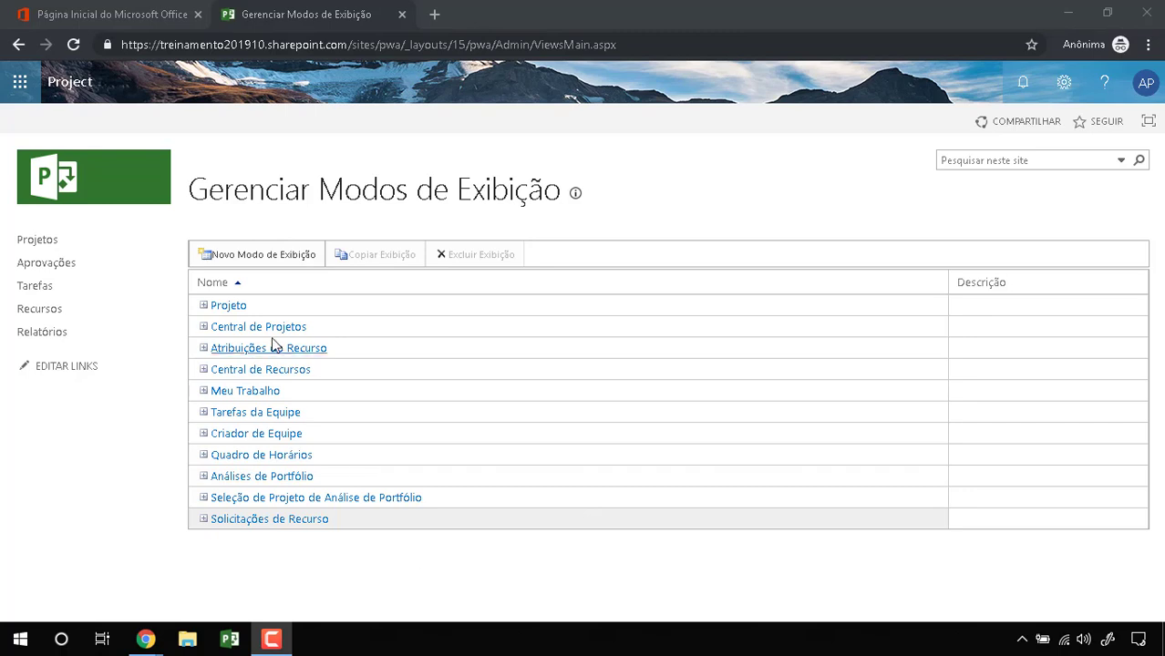
pyautogui.click(270, 258)
pyautogui.click(269, 260)
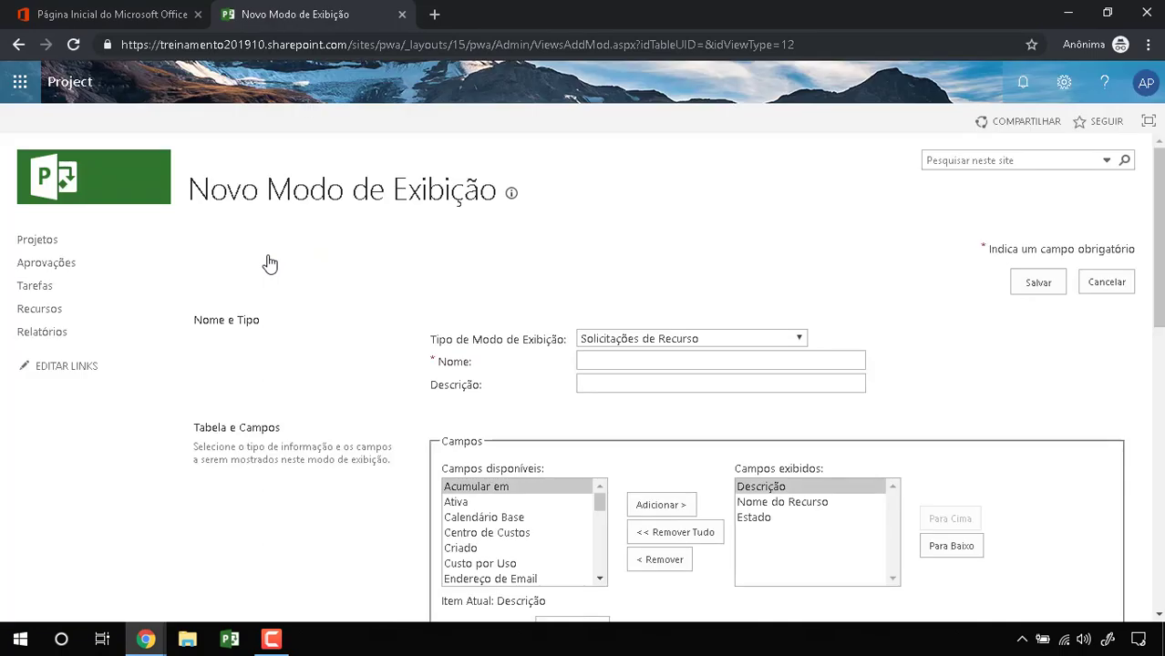
# Review the available view types for the new view and set the type to Projeto
pyautogui.click(730, 341)
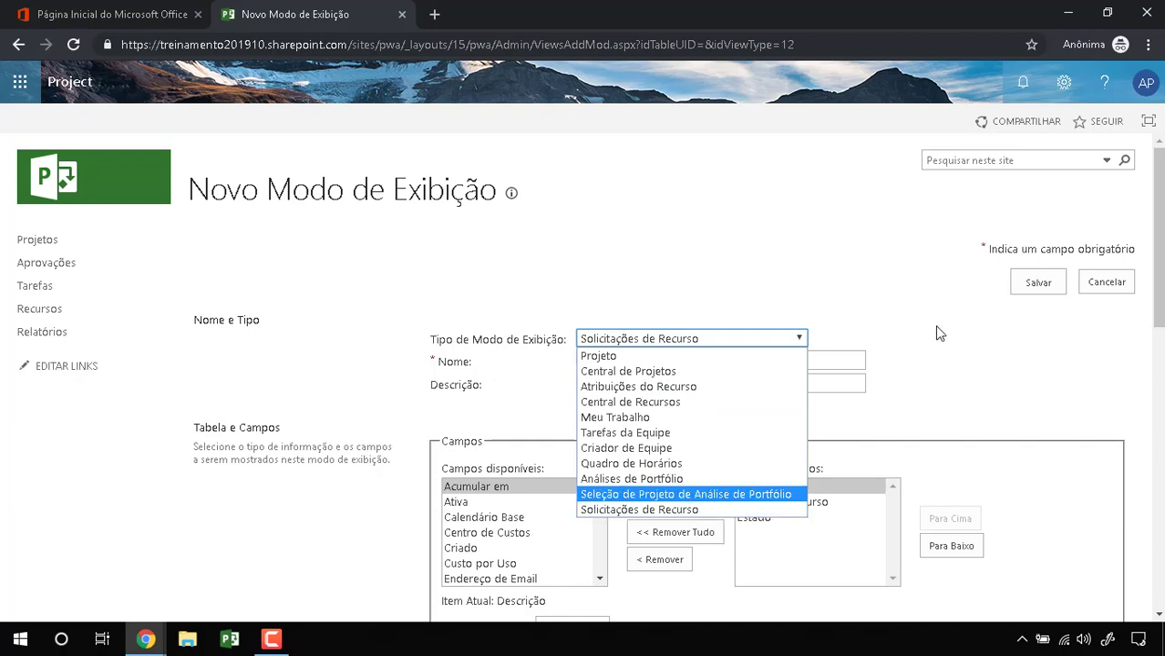
pyautogui.click(837, 265)
pyautogui.click(774, 338)
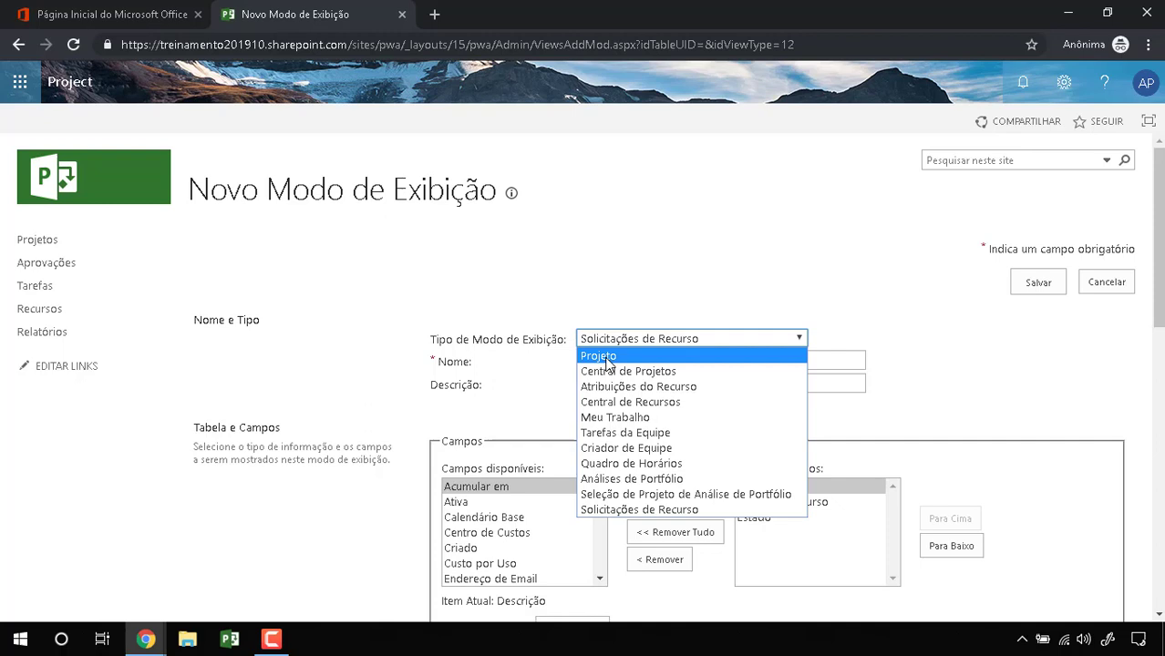
pyautogui.click(650, 341)
pyautogui.click(649, 340)
pyautogui.click(649, 340)
pyautogui.click(653, 341)
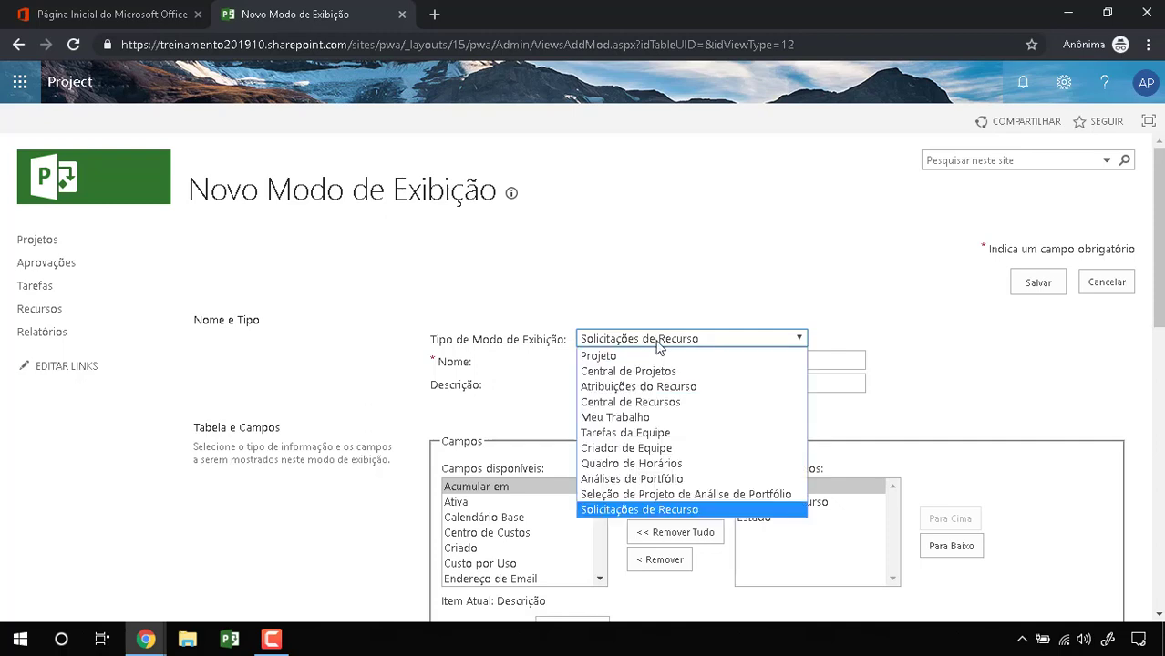
pyautogui.click(606, 357)
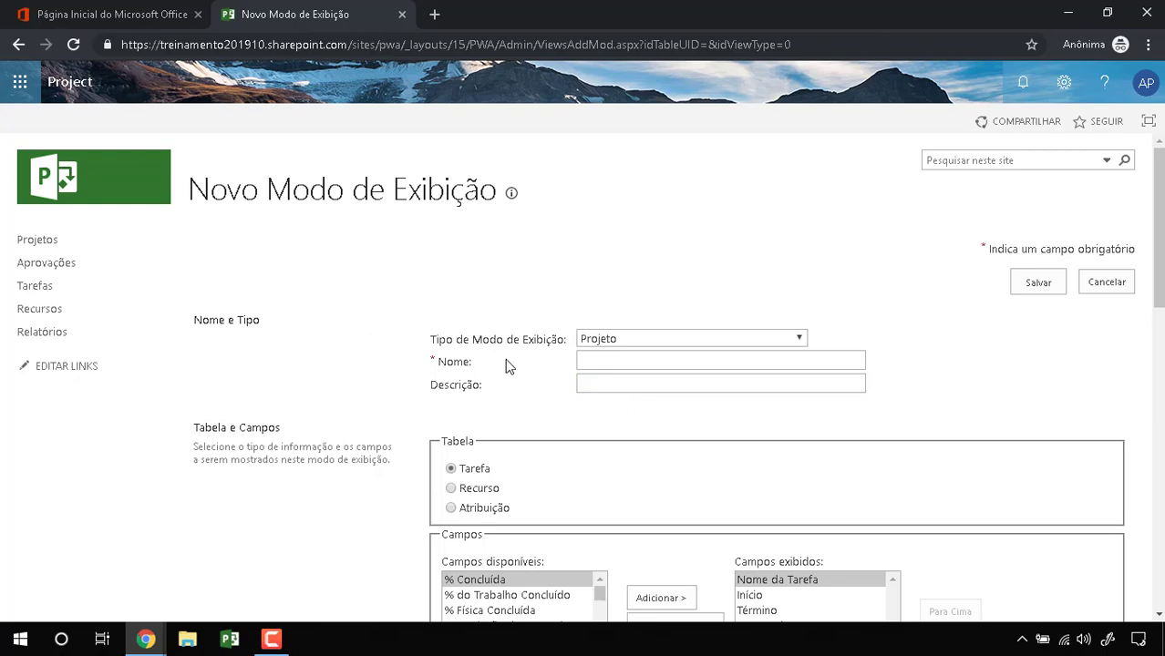
# Examine the available fields offered for a Projeto view with the Tarefa table
pyautogui.scroll(-1, 509, 365)
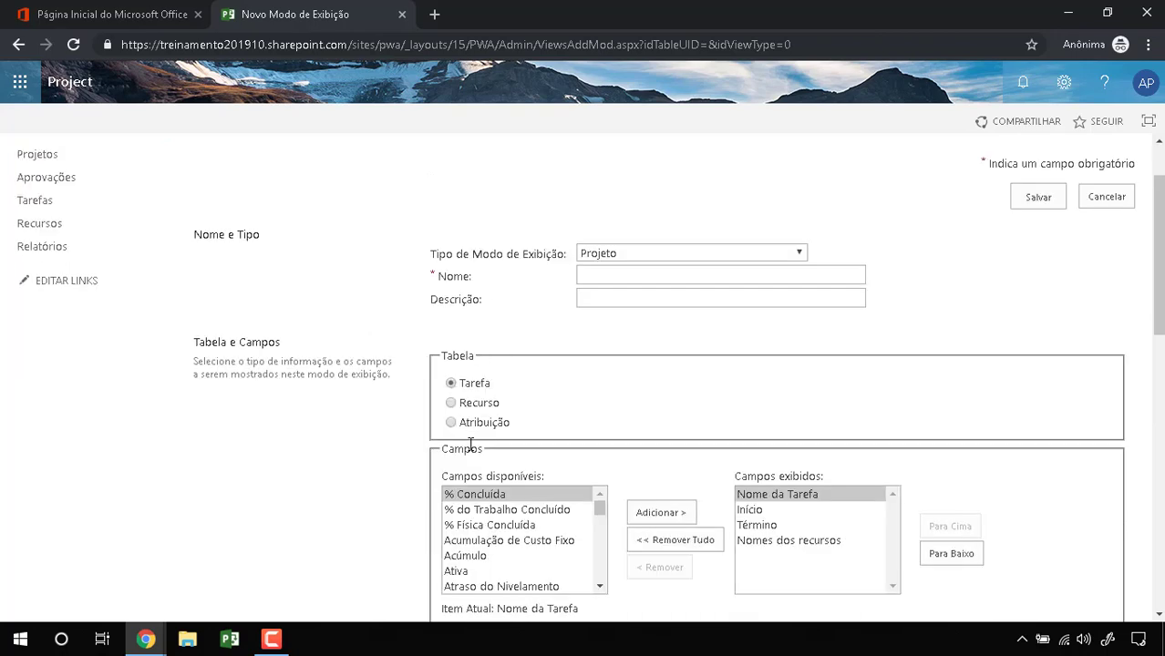
pyautogui.hotkey('ctrl', '1')
pyautogui.click(495, 519)
pyautogui.moveTo(433, 362)
pyautogui.mouseDown()
pyautogui.moveTo(425, 577)
pyautogui.moveTo(414, 396)
pyautogui.mouseUp()
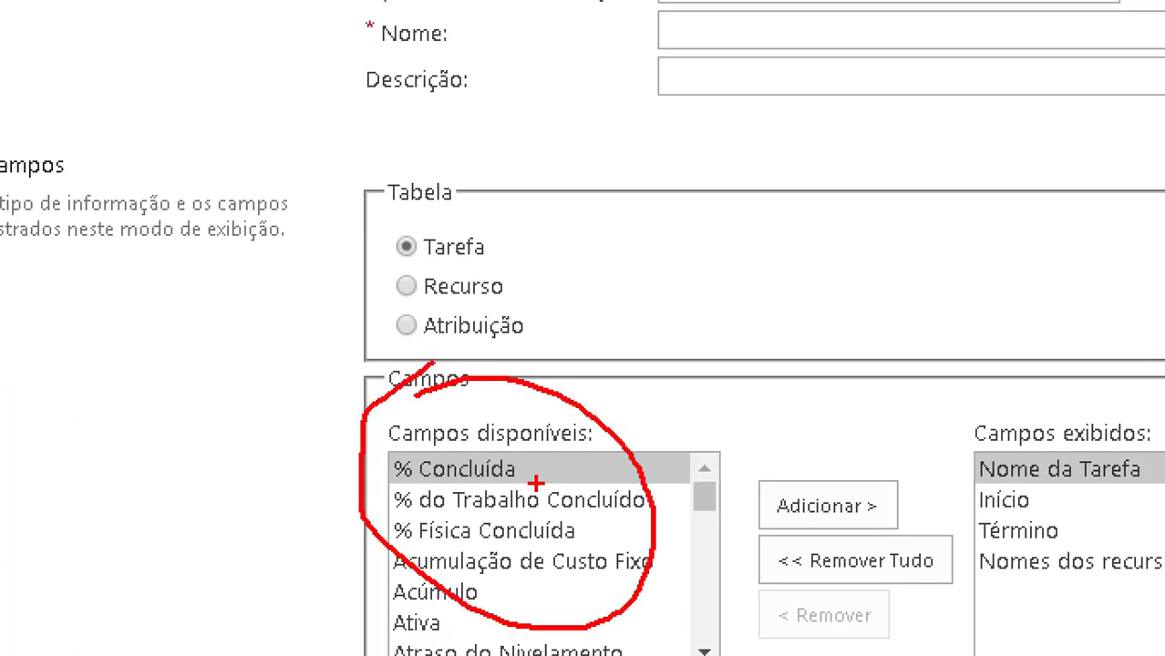
pyautogui.moveTo(533, 467)
pyautogui.mouseDown()
pyautogui.moveTo(570, 458)
pyautogui.moveTo(643, 497)
pyautogui.mouseUp()
pyautogui.click(570, 548)
pyautogui.moveTo(502, 622); pyautogui.dragTo(523, 612)
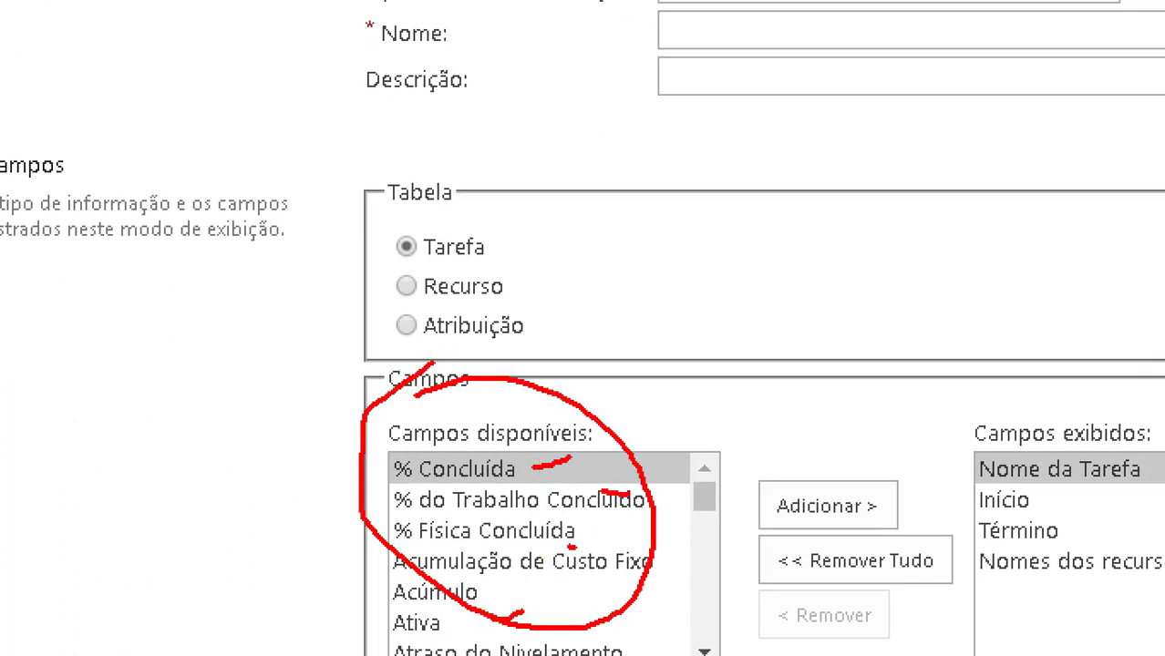
pyautogui.press('Escape')
# Switch the view type to Solicitações de Recurso and examine the fields available for it
pyautogui.click(619, 253)
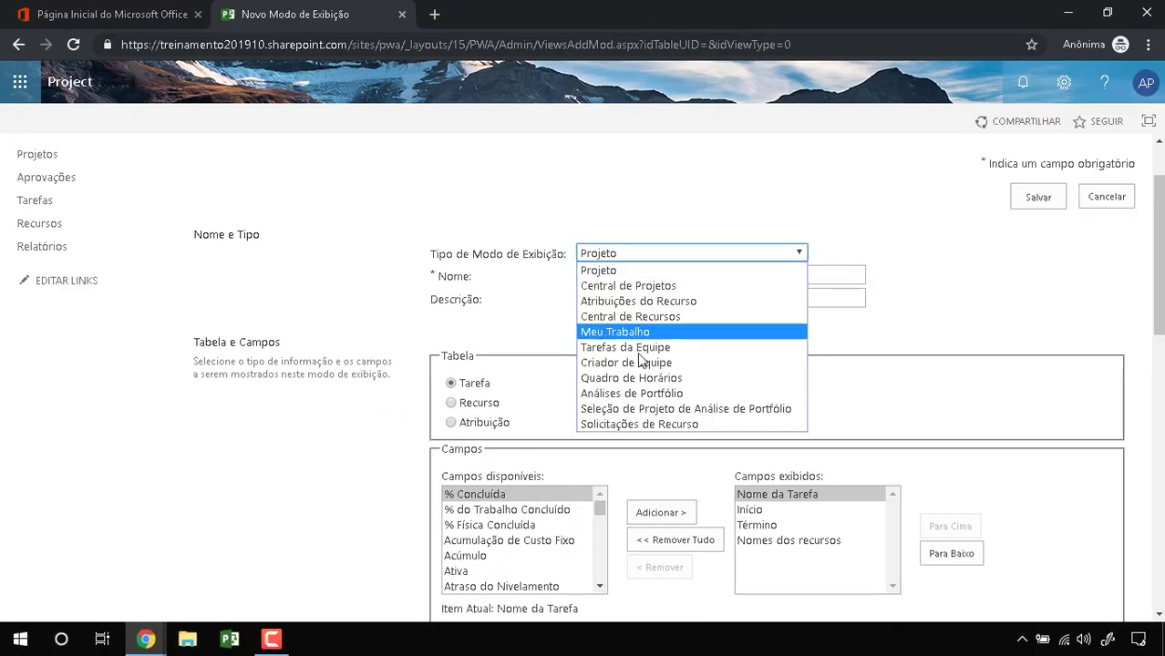
pyautogui.click(646, 424)
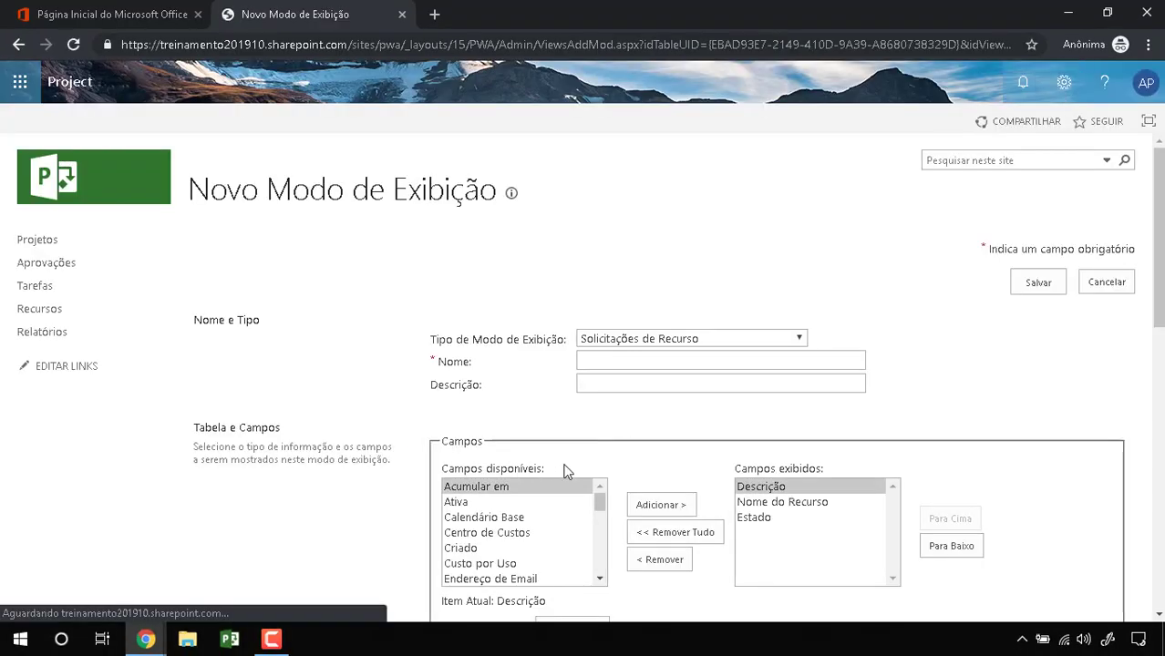
pyautogui.hotkey('ctrl', '1')
pyautogui.click(508, 522)
pyautogui.moveTo(464, 406); pyautogui.dragTo(511, 429)
pyautogui.press('Escape')
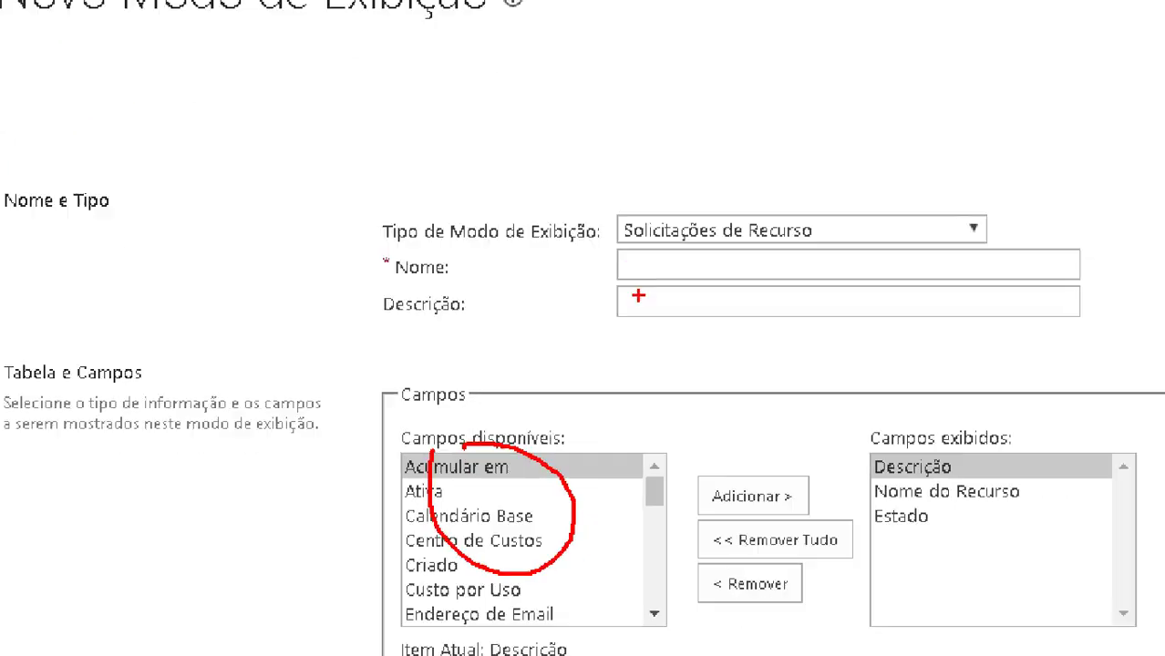
# Change the view type to Central de Projetos and look through its available fields
pyautogui.click(648, 339)
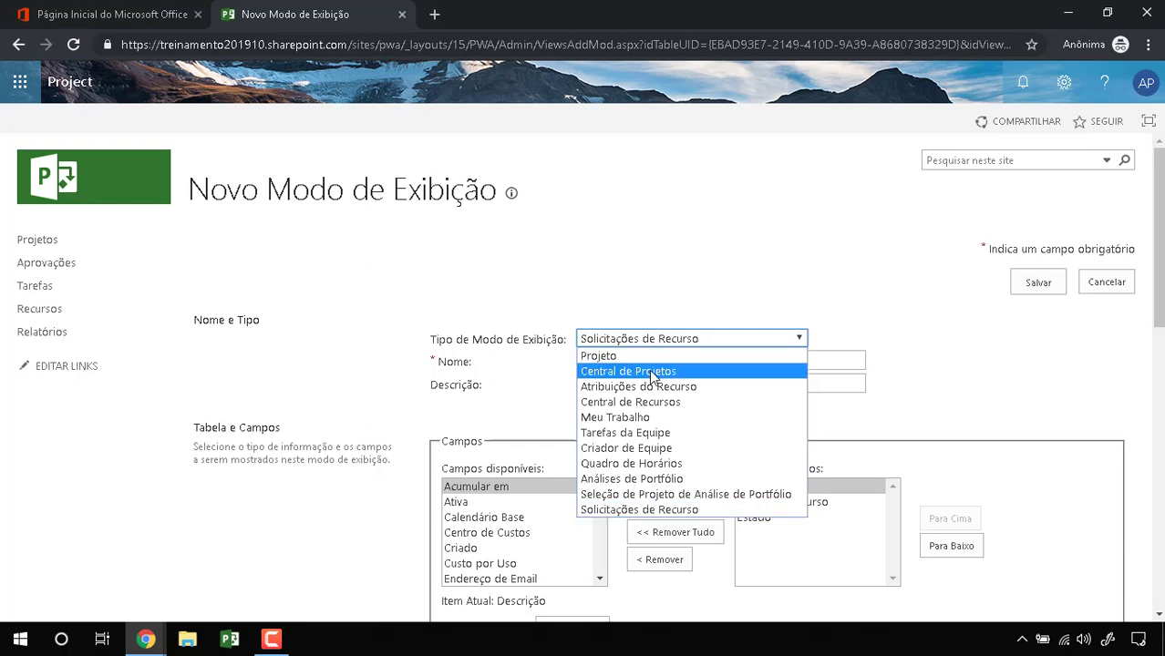
pyautogui.click(650, 372)
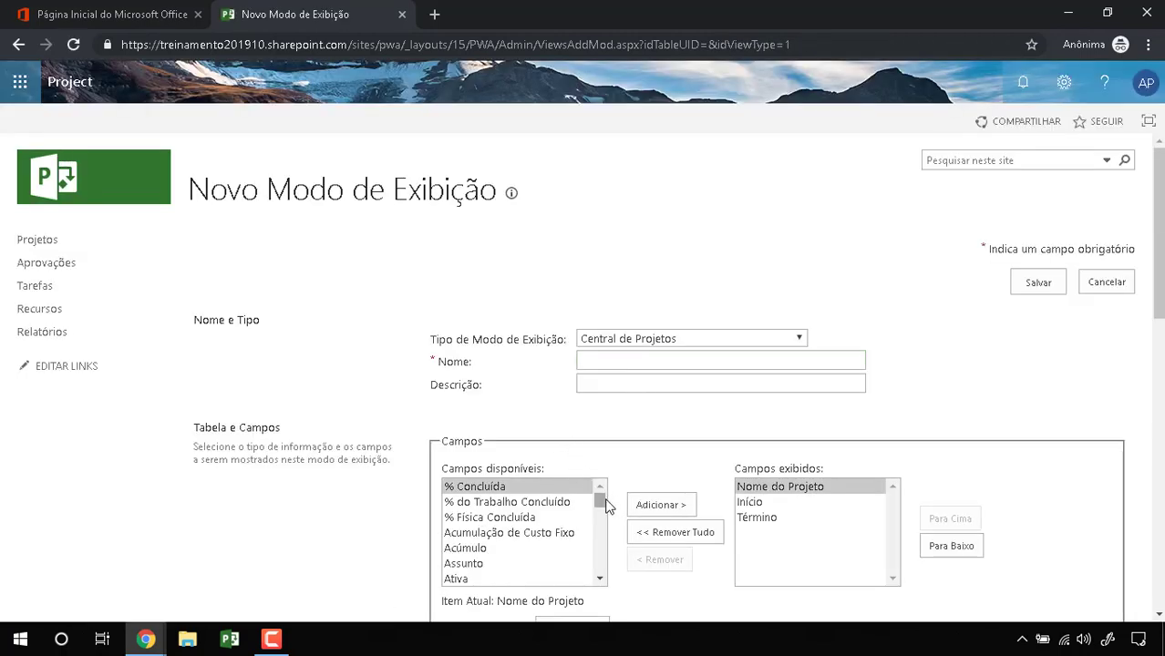
pyautogui.moveTo(599, 502); pyautogui.dragTo(599, 527)
# Set the view type to Projeto and name the view "001 - Cronograma PERT"
pyautogui.click(644, 344)
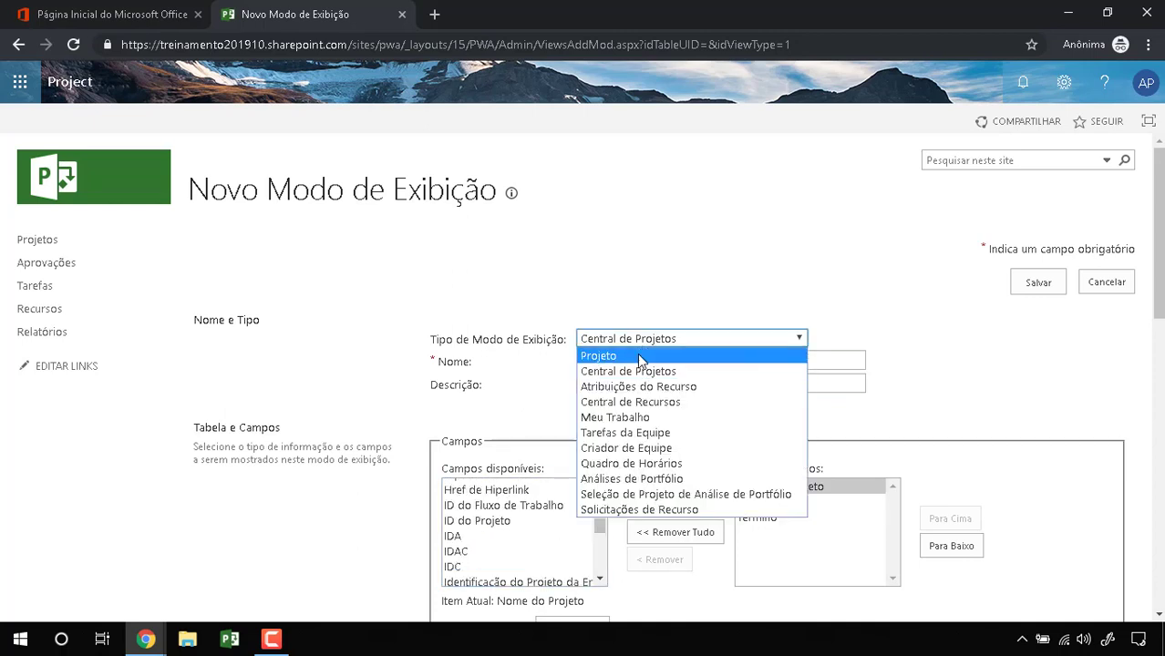
pyautogui.click(641, 357)
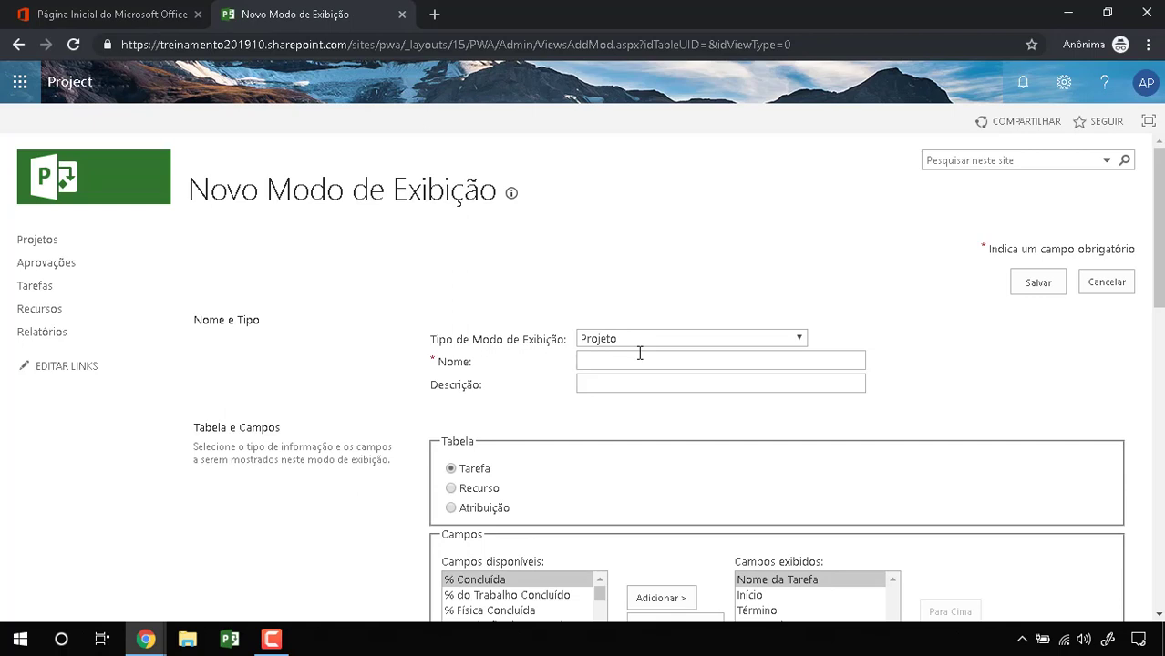
pyautogui.click(640, 354)
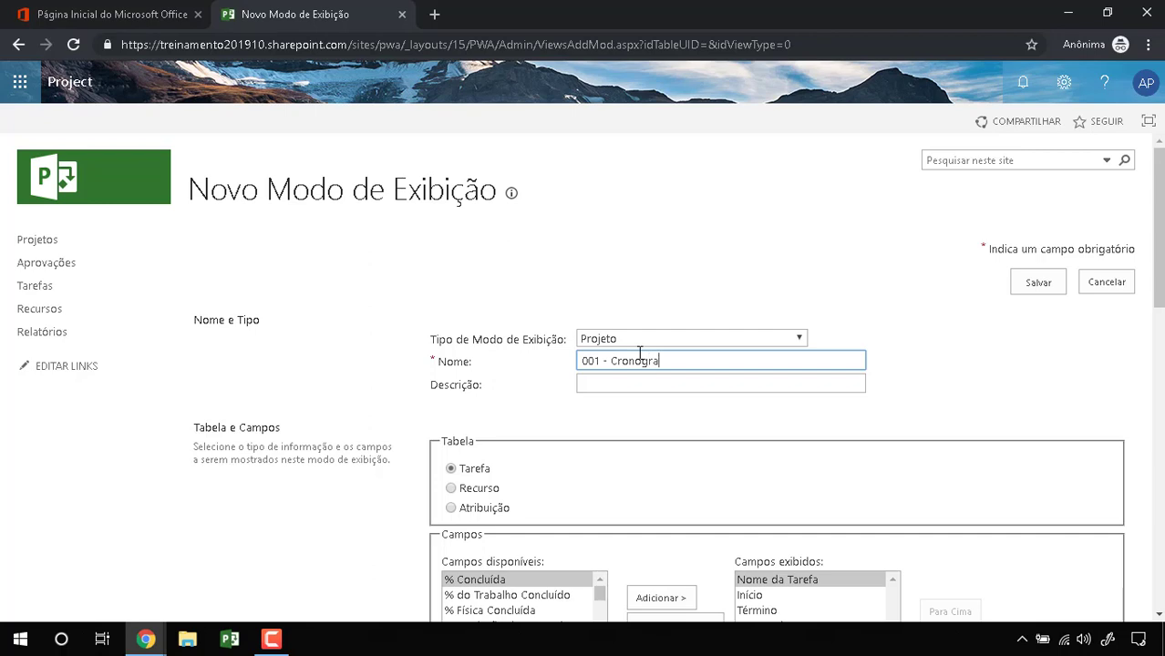
pyautogui.write('ma PERT')
# Enter the view description "Inclui as estimativas pessimista, otimista e mais provavel para cada tarefa."
pyautogui.click(616, 378)
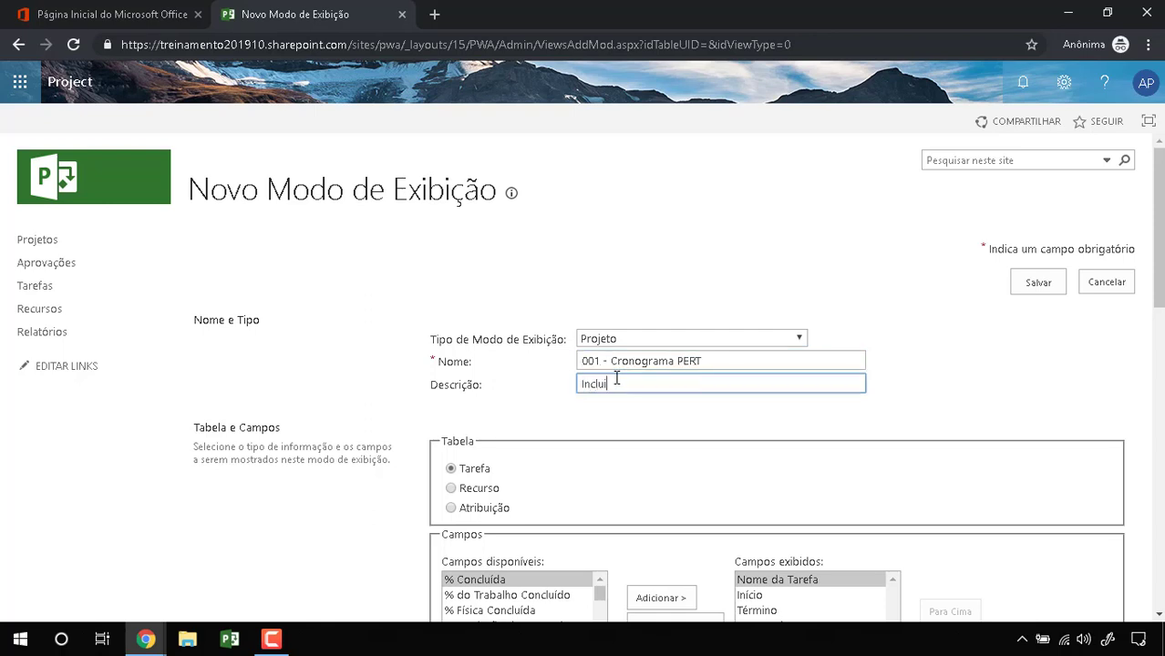
pyautogui.write('Inclui as estimativas pessimista, otimis')
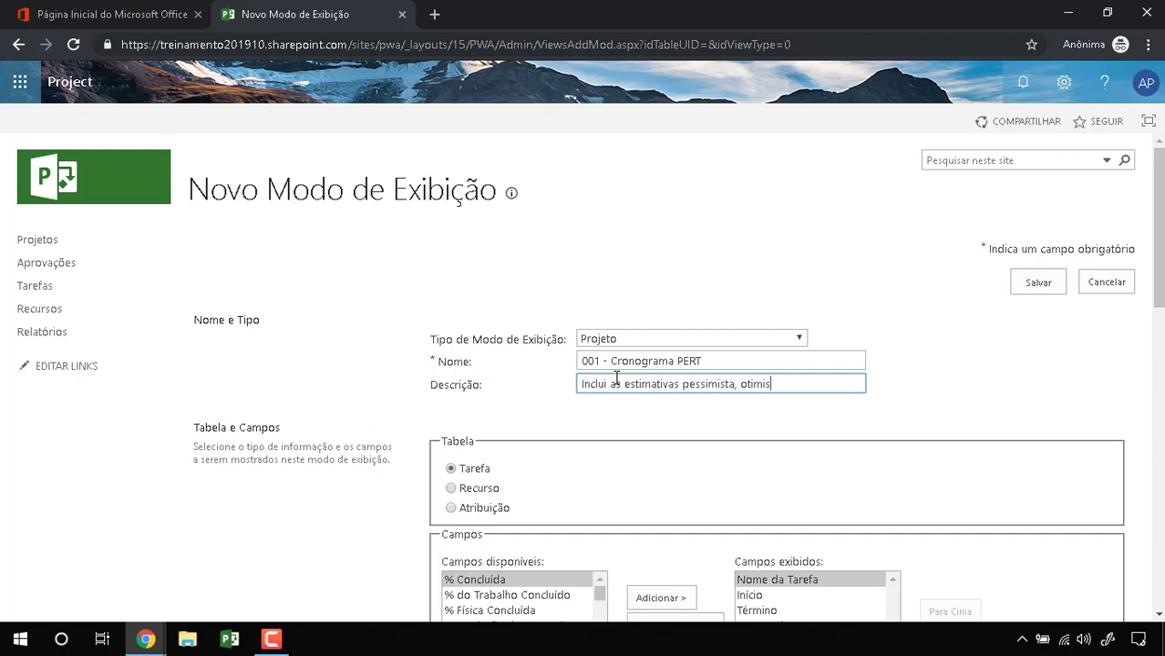
pyautogui.write('ta e mais provavel ')
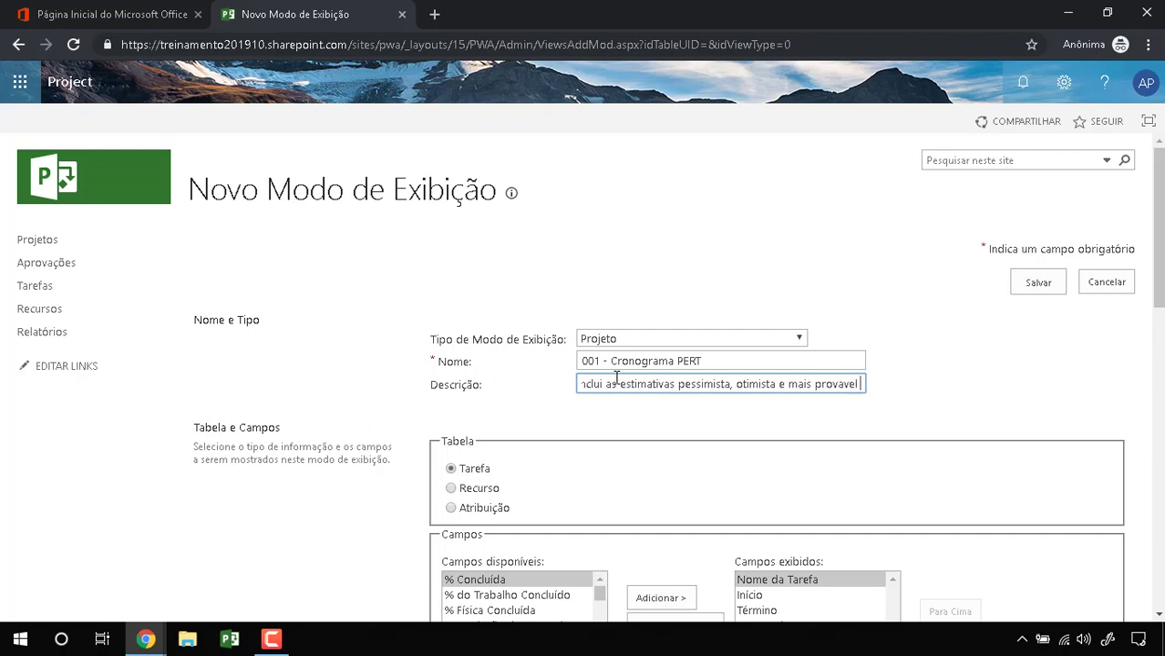
pyautogui.write('para cada tarefa.')
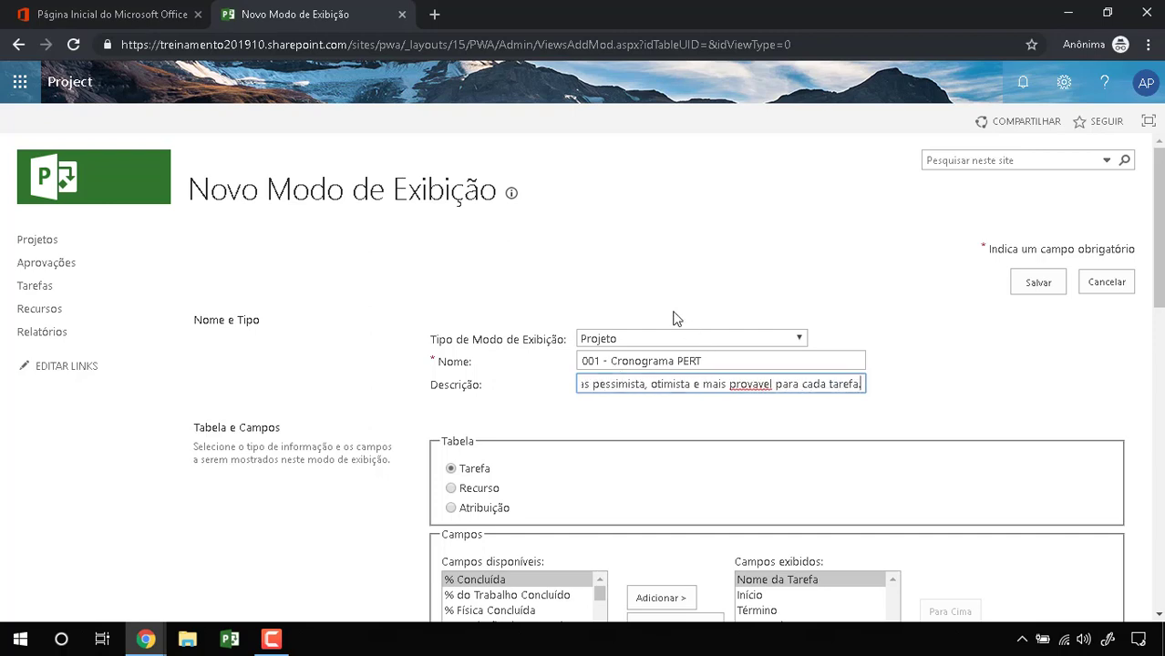
# Remove all optional fields from the displayed fields of the view, including Nomes dos recursos
pyautogui.scroll(-2, 674, 317)
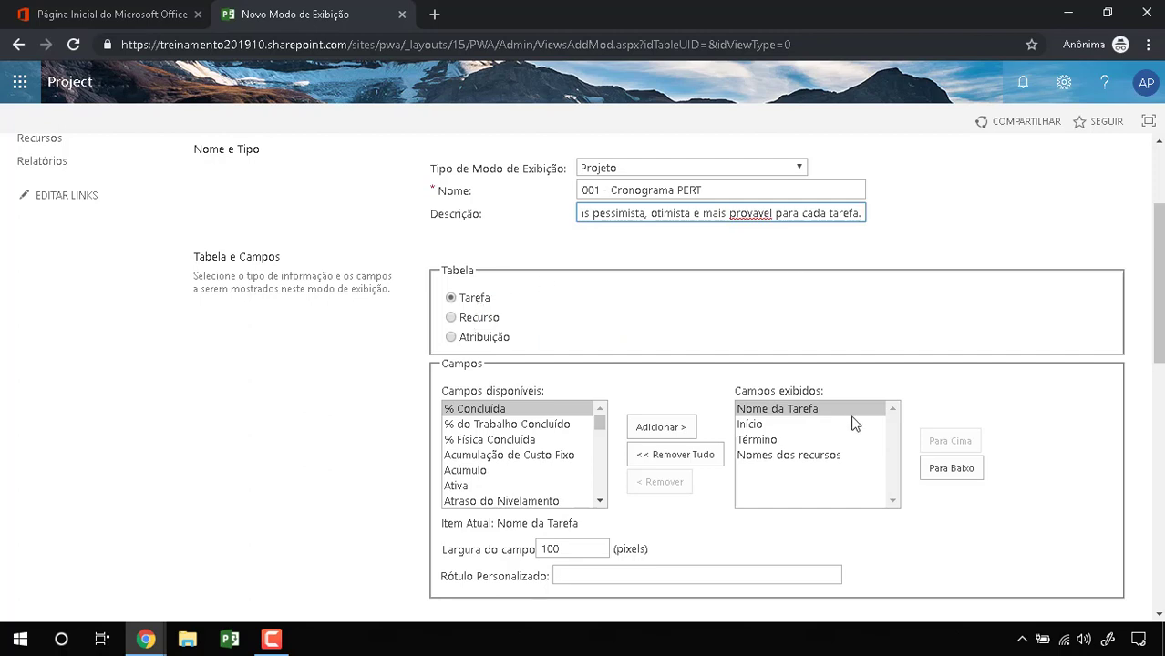
pyautogui.click(765, 424)
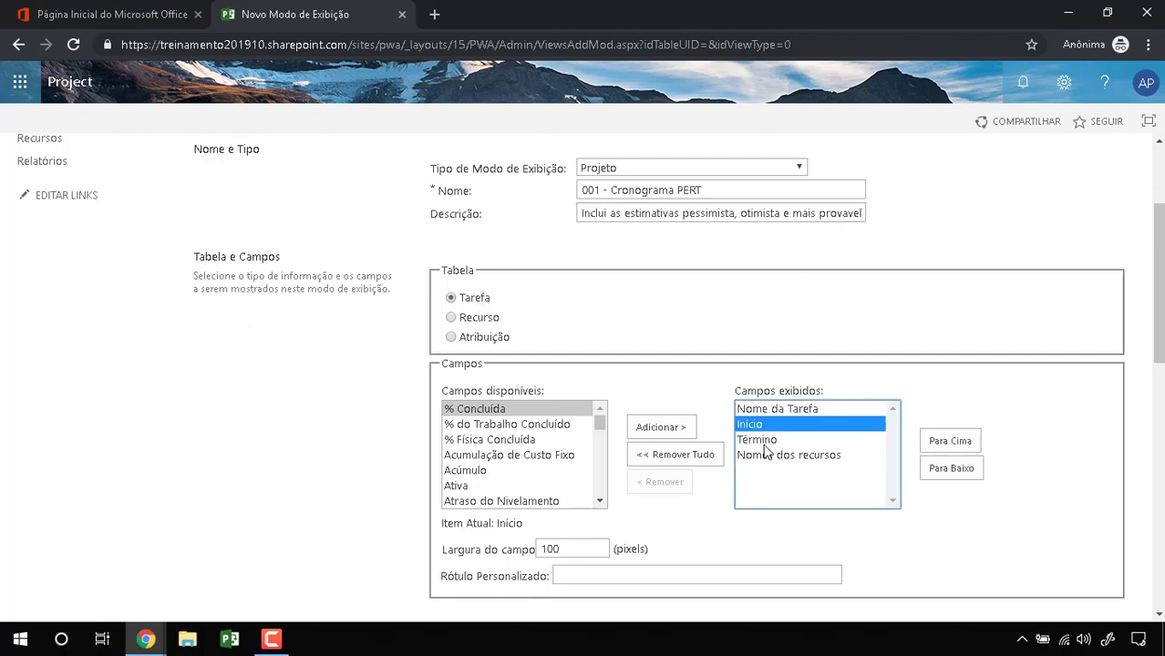
pyautogui.click(765, 442)
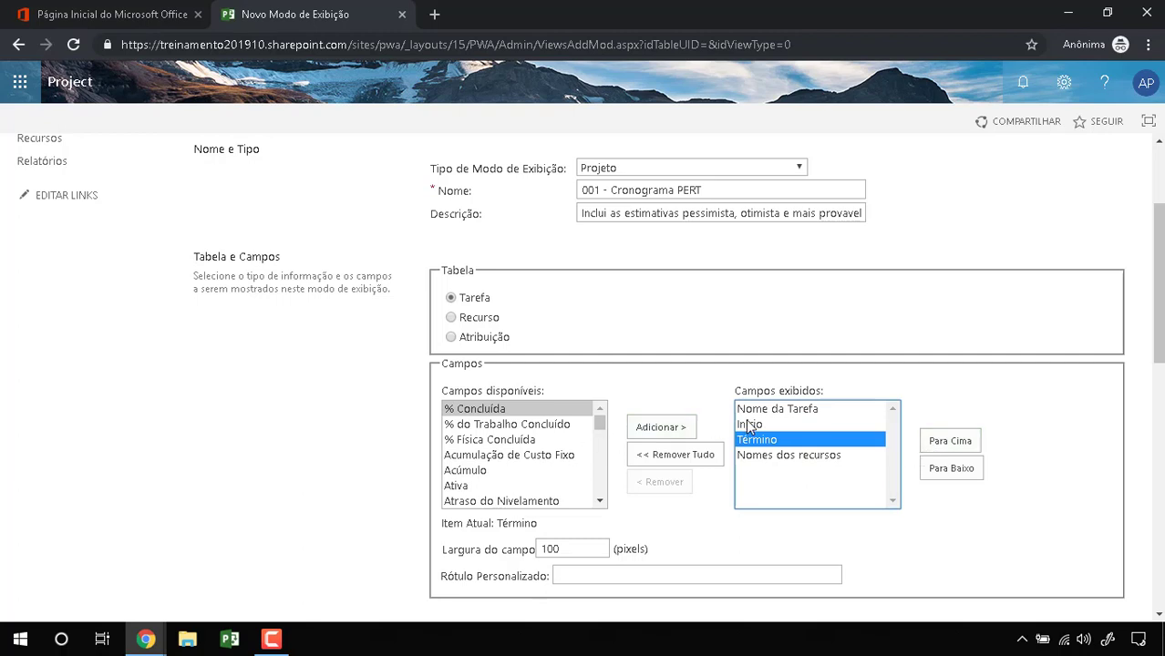
pyautogui.click(747, 425)
pyautogui.click(688, 458)
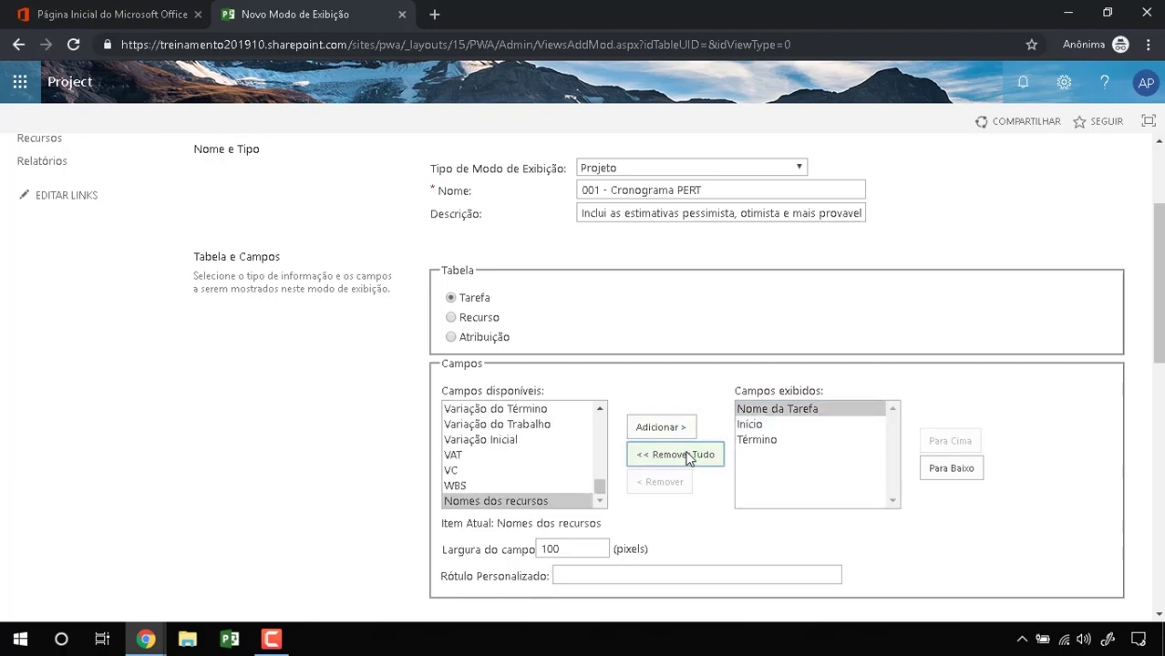
# Try to remove the mandatory Início and Término fields from the displayed fields
pyautogui.click(777, 424)
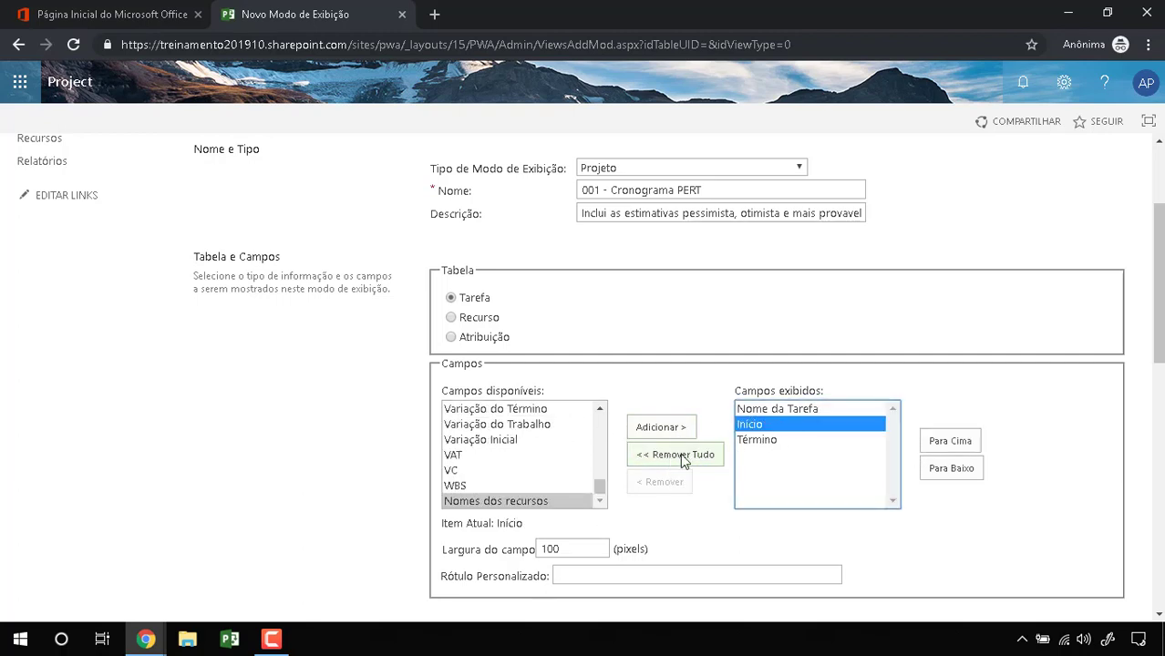
pyautogui.click(682, 460)
pyautogui.click(772, 426)
pyautogui.click(766, 440)
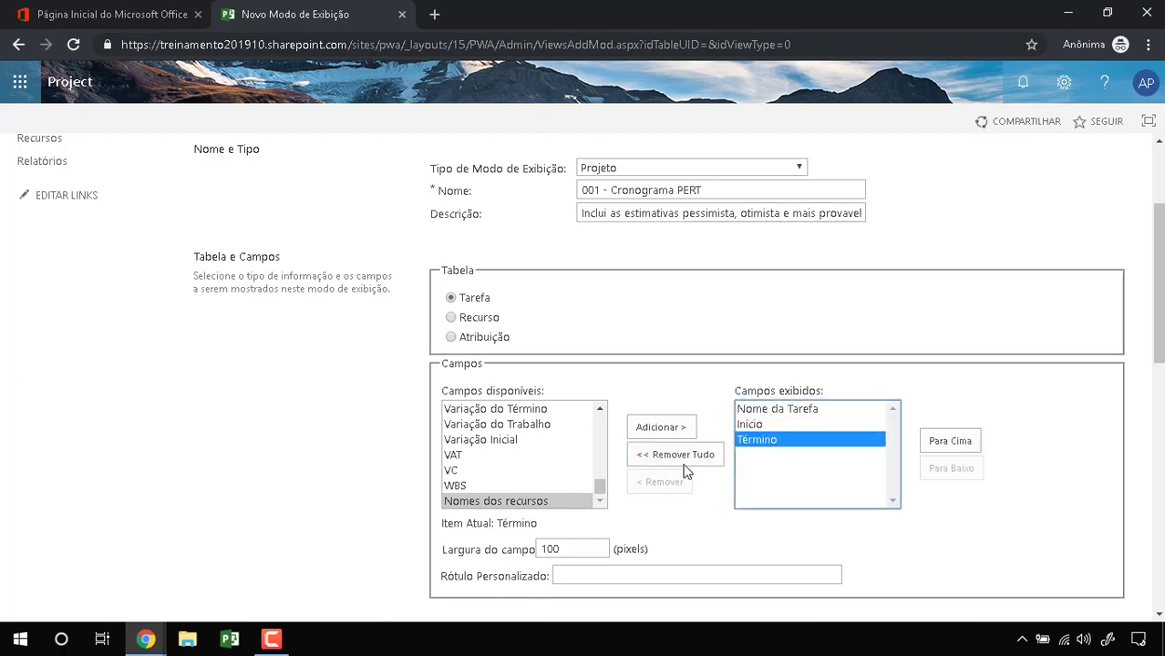
pyautogui.click(766, 425)
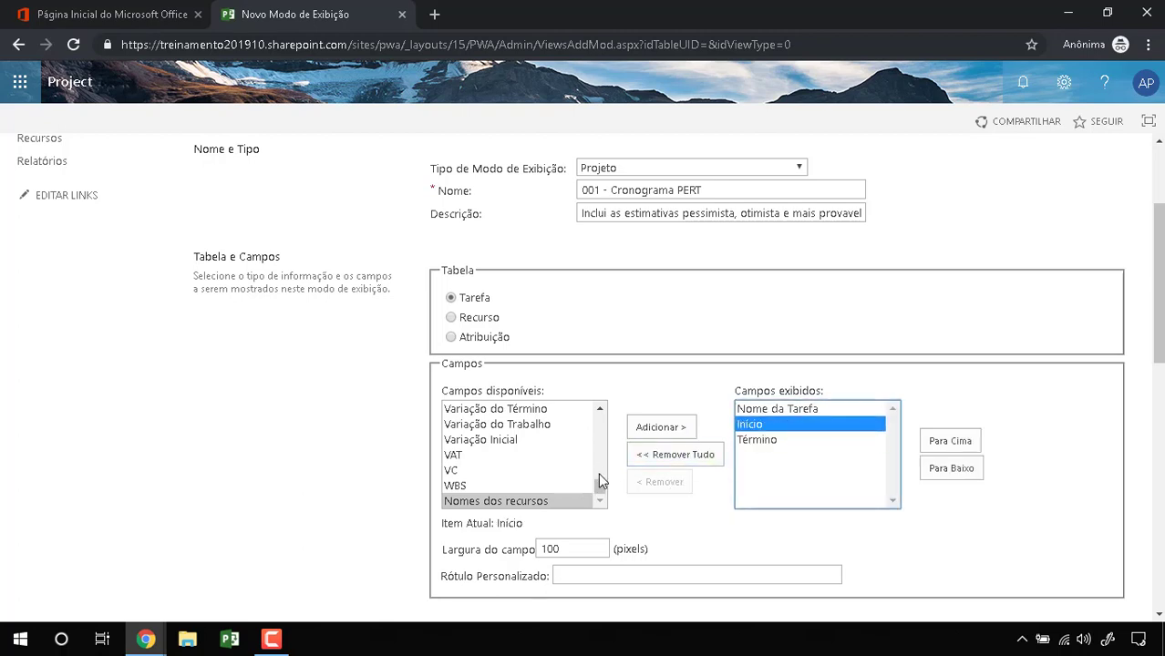
# Add the Duração Otimista field to the fields displayed in the view
pyautogui.moveTo(600, 489); pyautogui.dragTo(595, 443)
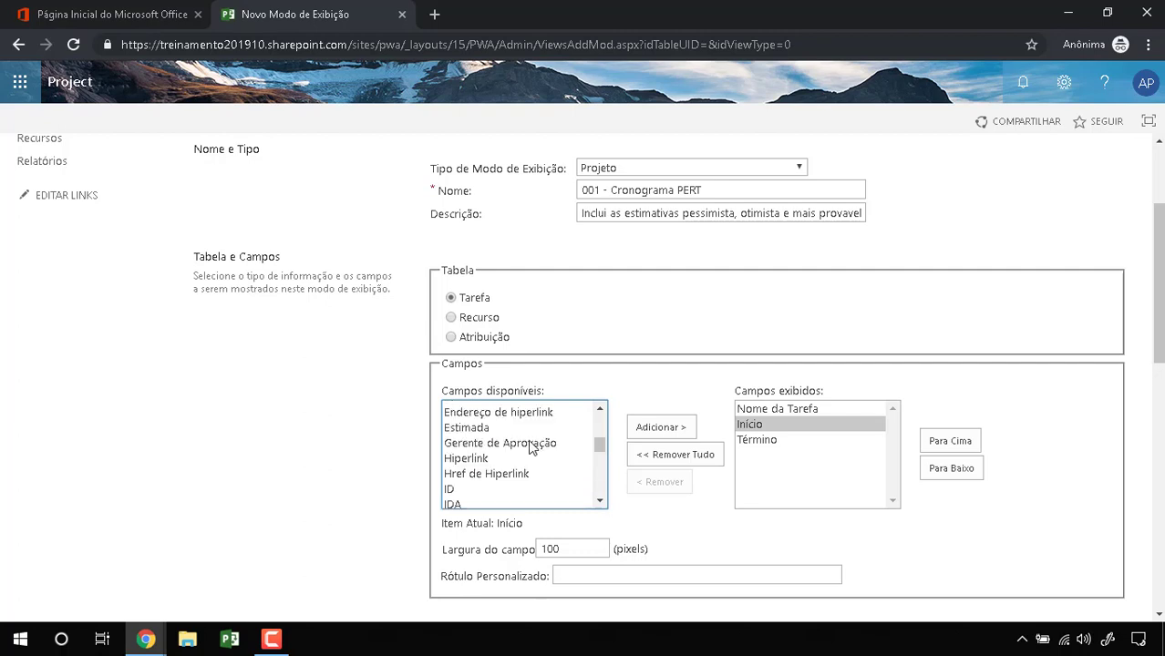
pyautogui.click(600, 408)
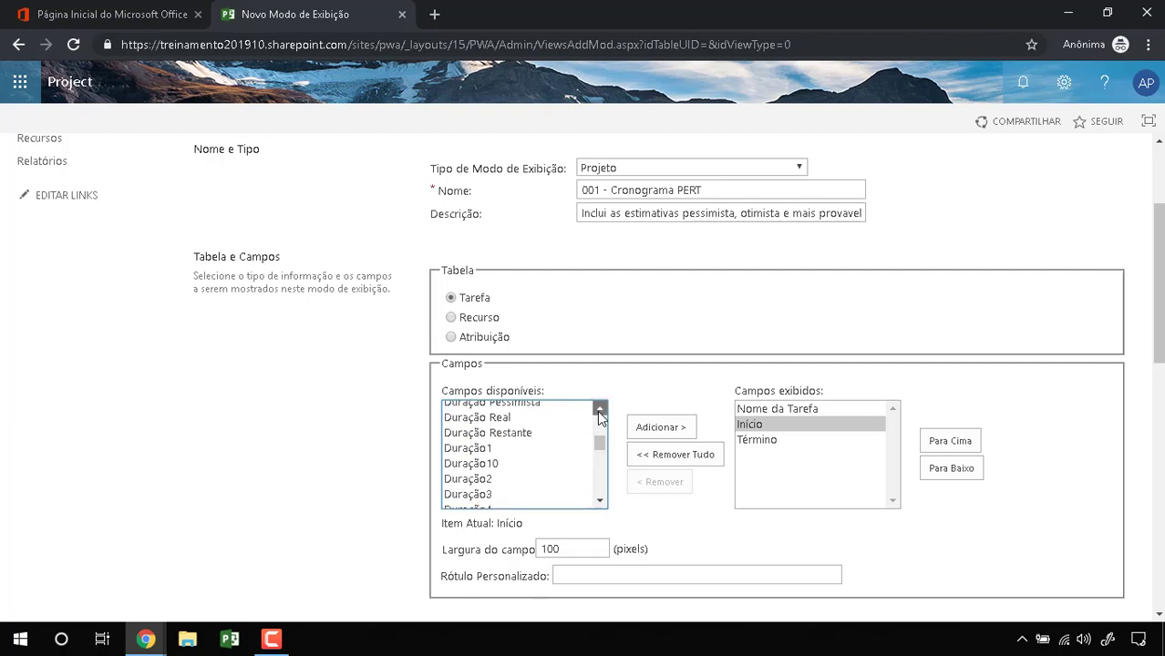
pyautogui.scroll(6, 600, 416)
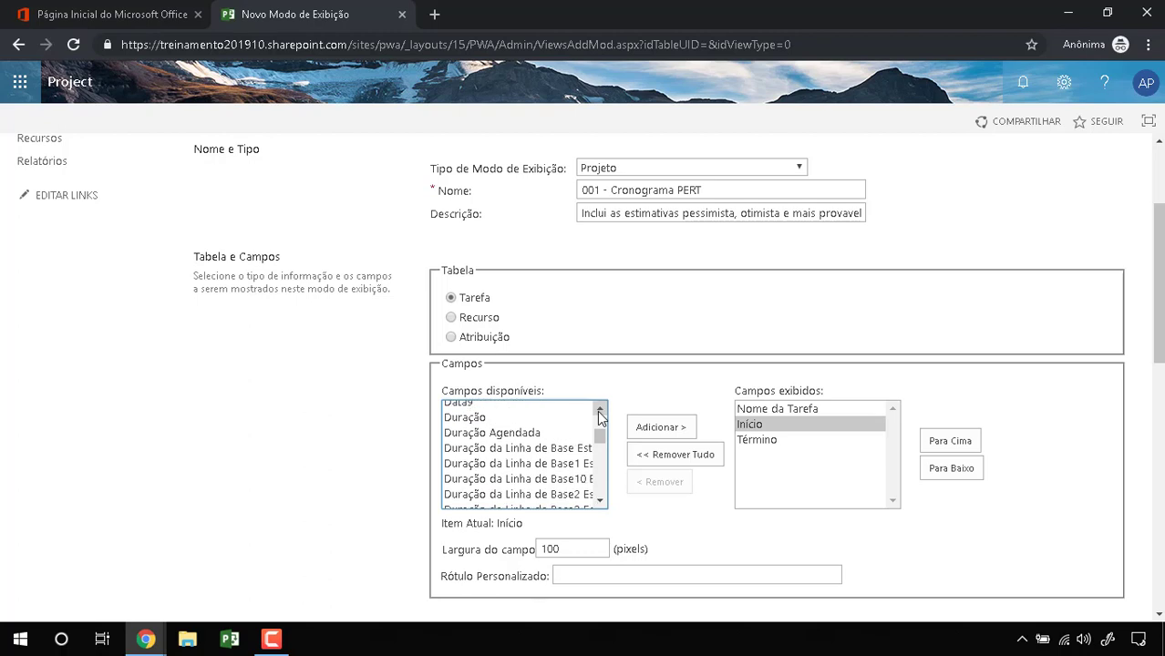
pyautogui.scroll(1, 600, 416)
pyautogui.scroll(-4, 599, 501)
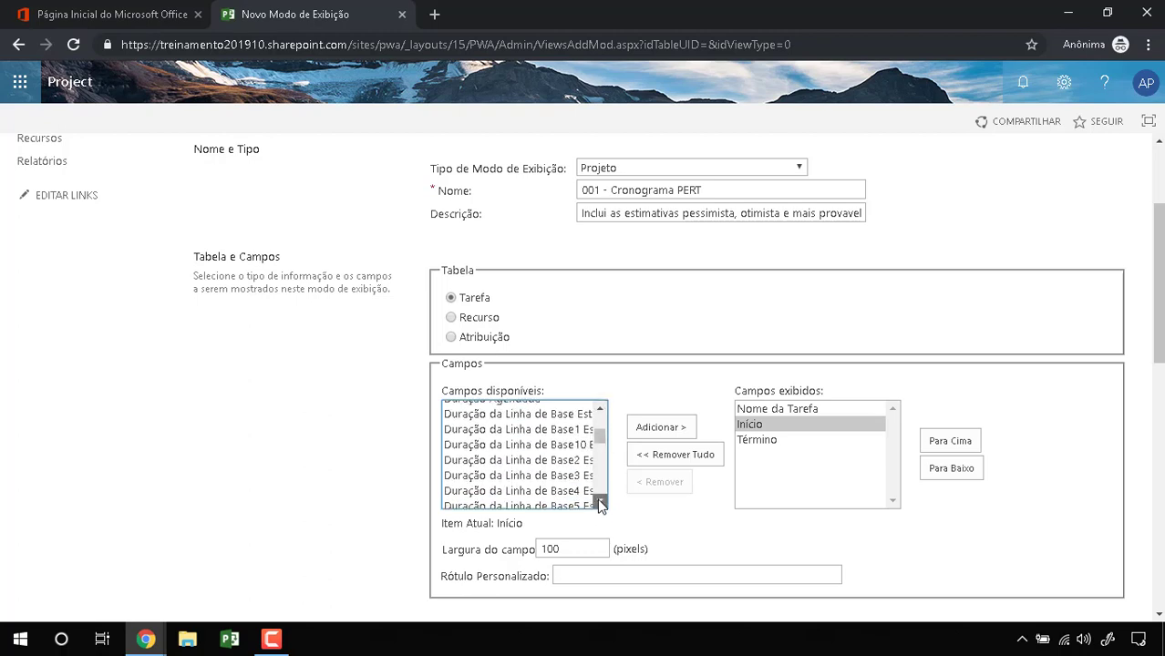
pyautogui.scroll(-4, 600, 501)
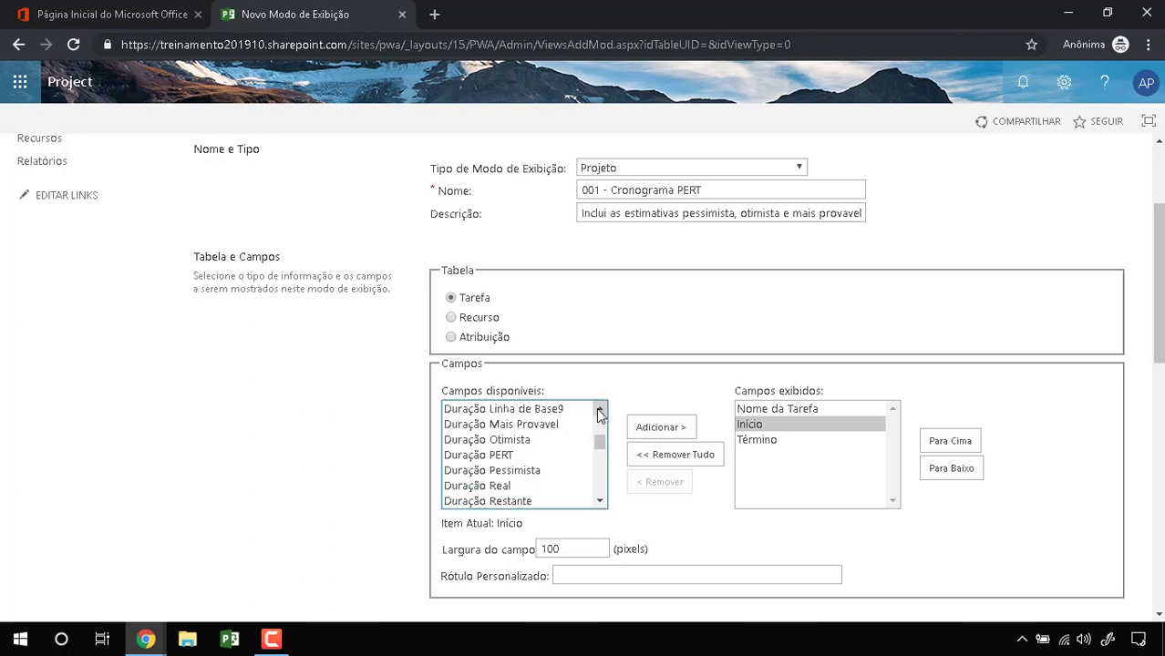
pyautogui.click(534, 441)
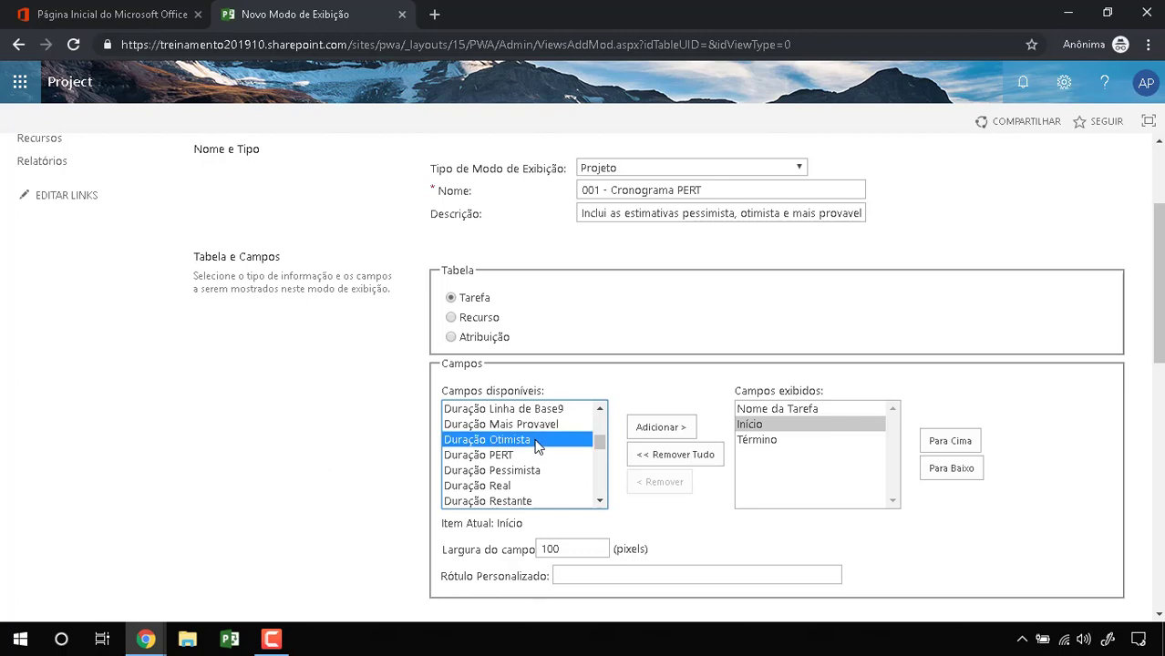
pyautogui.click(654, 430)
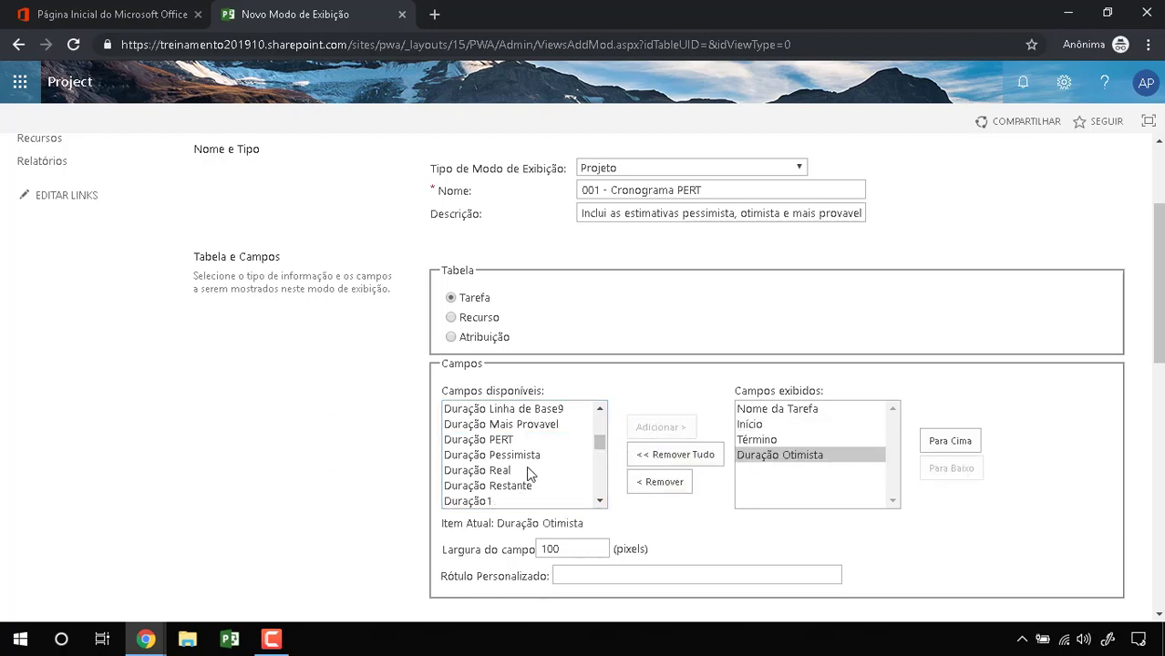
# Add the Duração Mais Provavel, Duração Pessimista and Duração PERT fields, in that order, to the displayed fields
pyautogui.click(545, 426)
pyautogui.click(641, 429)
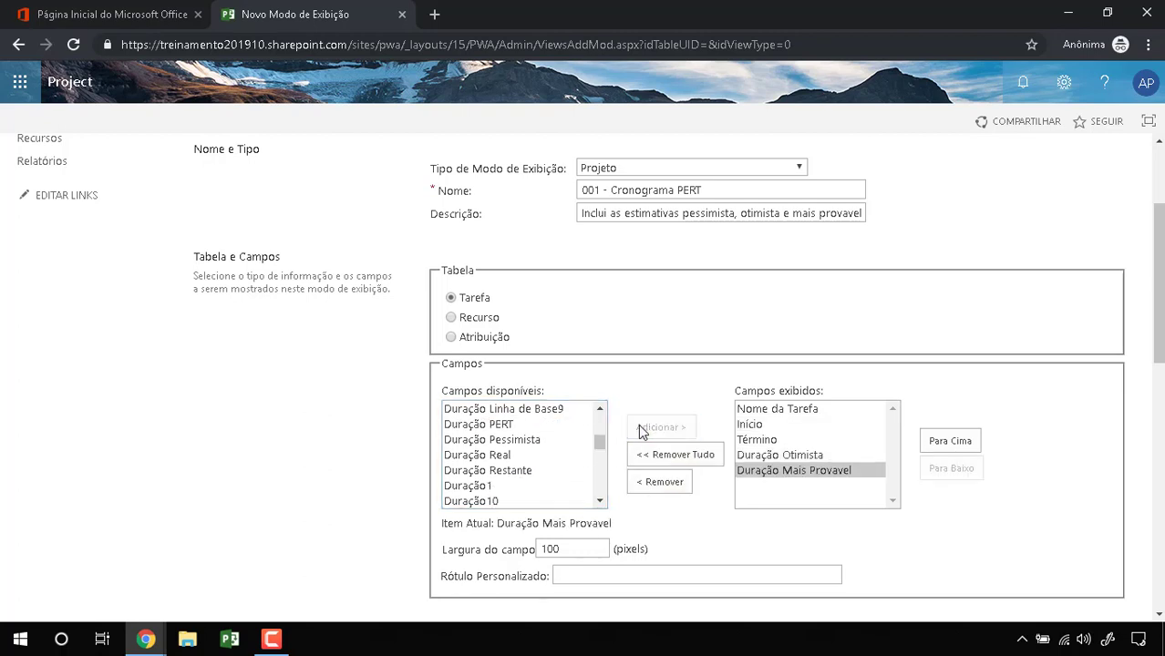
pyautogui.click(543, 441)
pyautogui.click(652, 429)
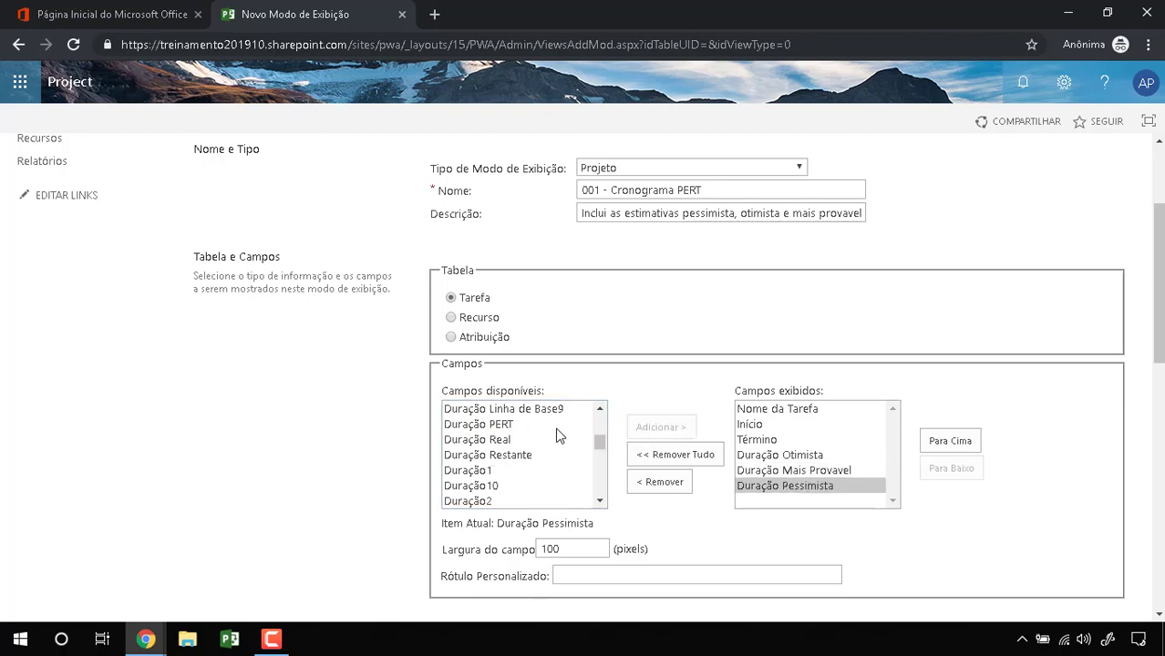
pyautogui.click(542, 426)
pyautogui.click(654, 428)
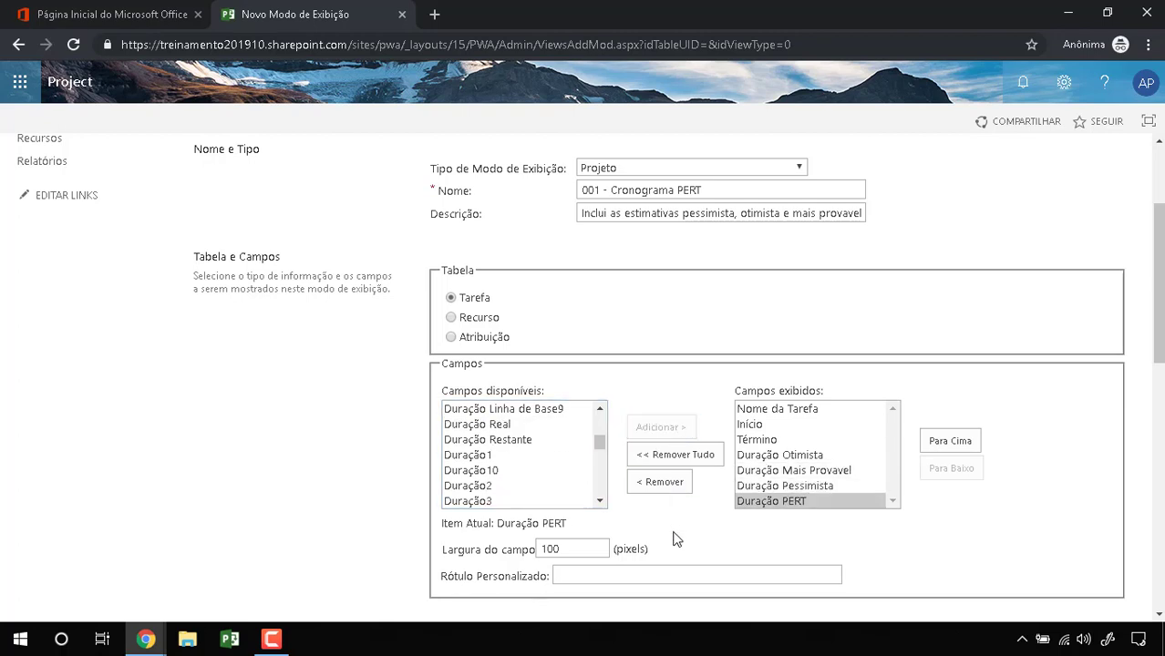
# Examine the field width and custom label settings of the individual displayed fields
pyautogui.scroll(-2, 870, 437)
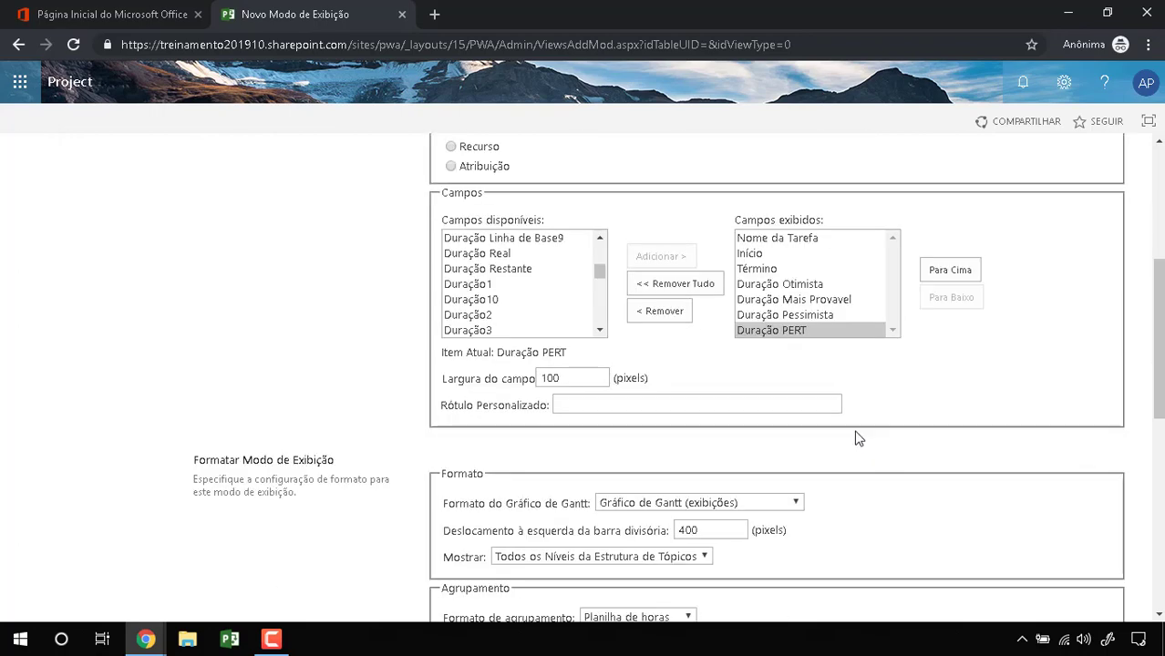
pyautogui.scroll(1, 761, 401)
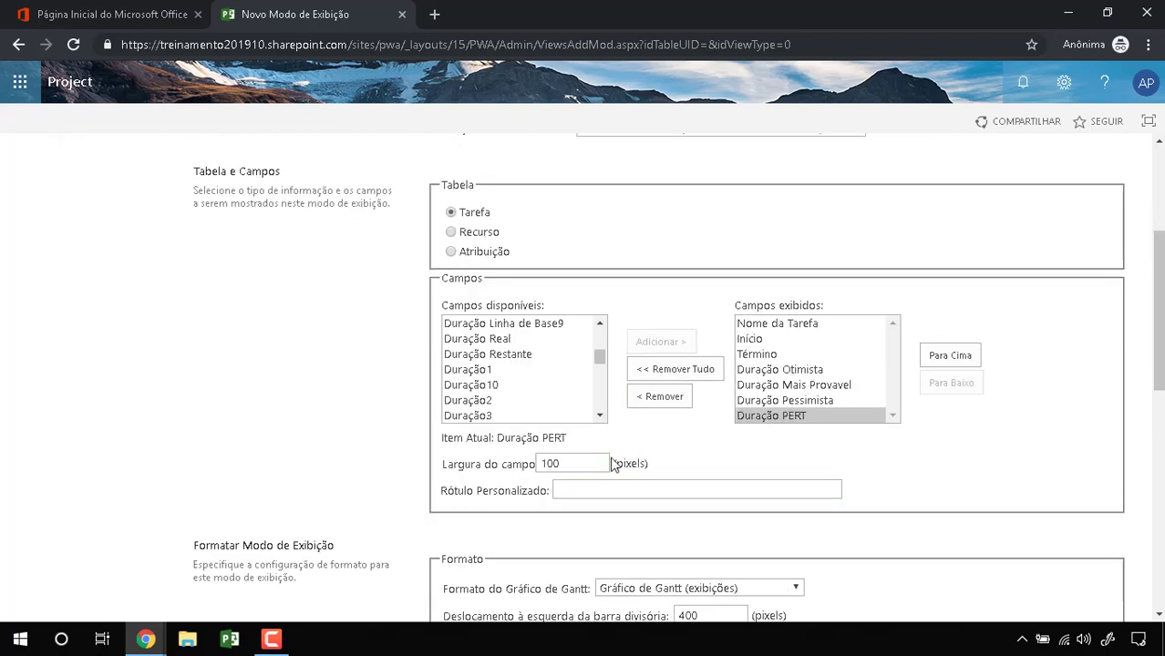
pyautogui.click(798, 386)
pyautogui.click(802, 415)
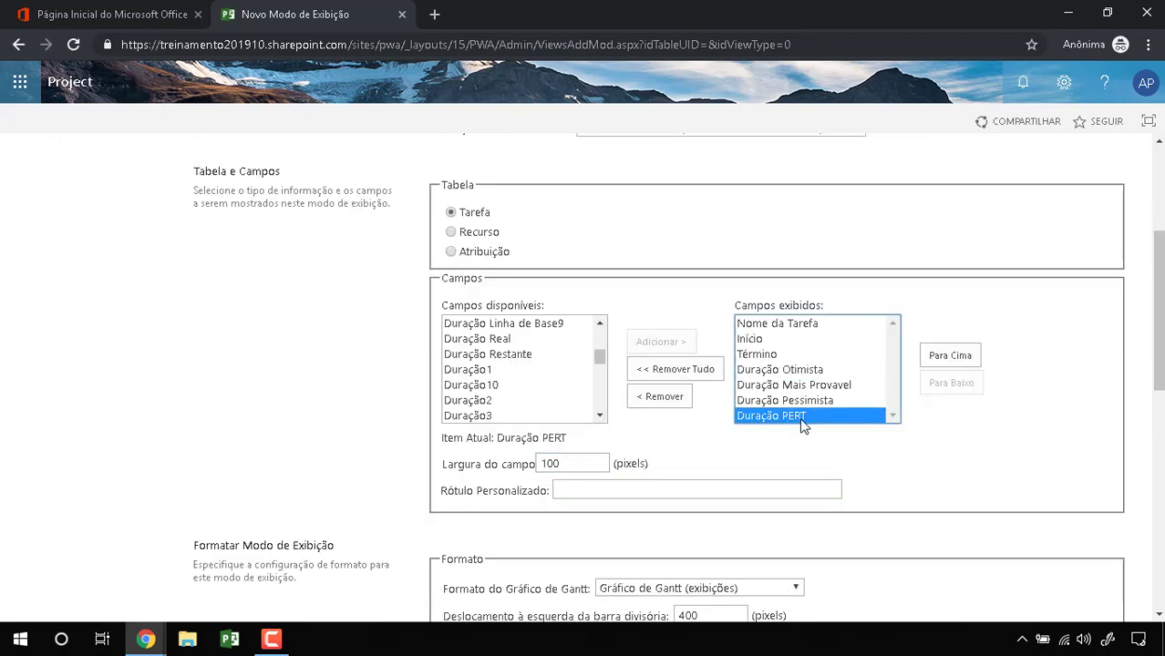
pyautogui.click(807, 401)
pyautogui.click(811, 387)
pyautogui.click(808, 370)
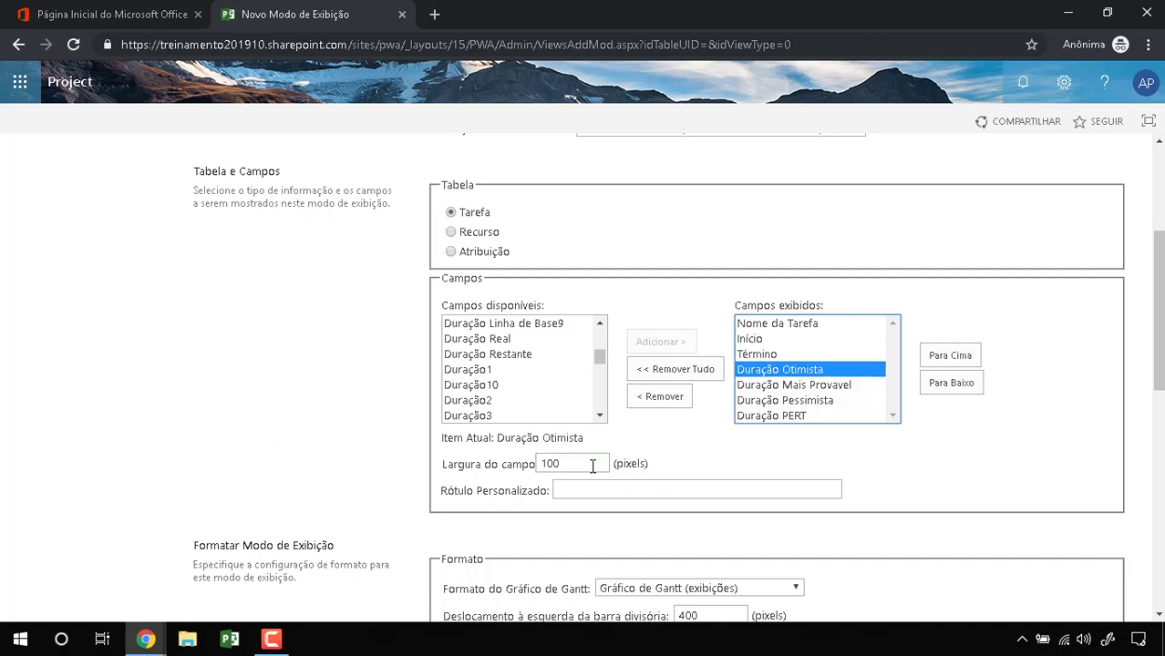
pyautogui.click(811, 326)
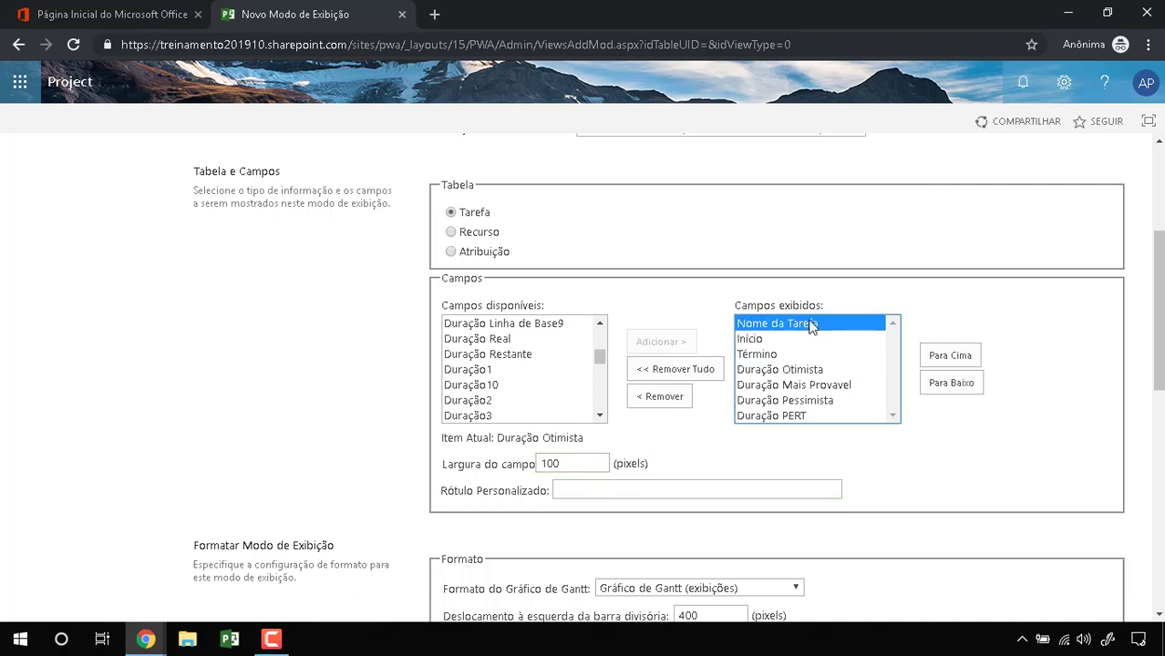
pyautogui.click(810, 340)
pyautogui.click(809, 355)
pyautogui.click(810, 370)
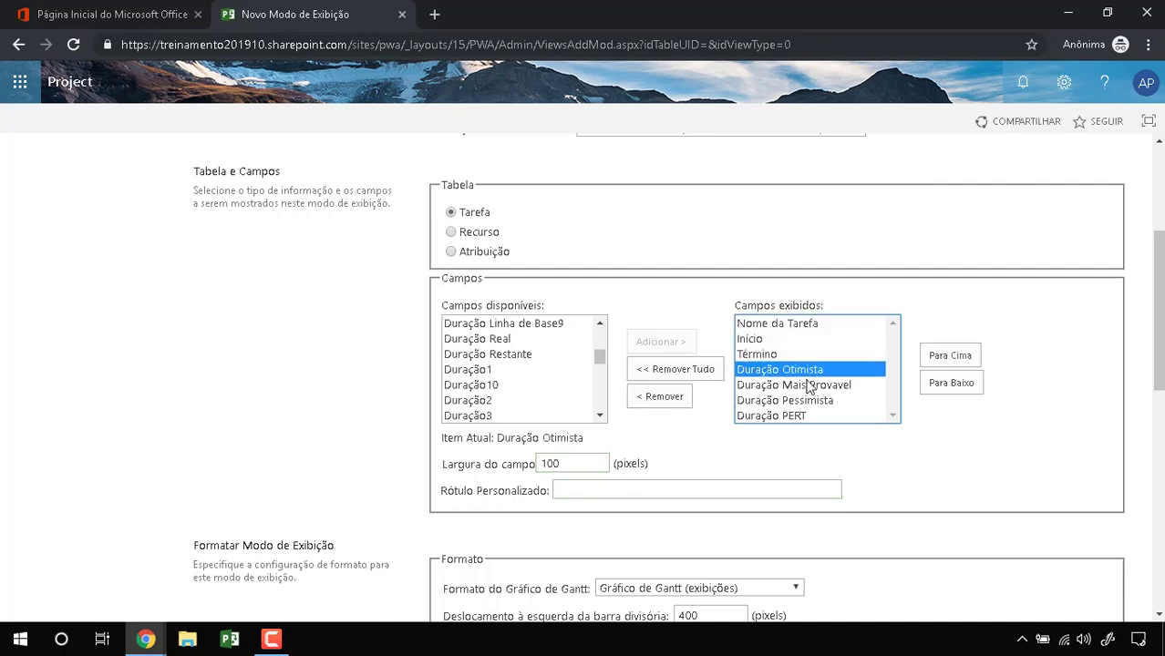
pyautogui.click(809, 386)
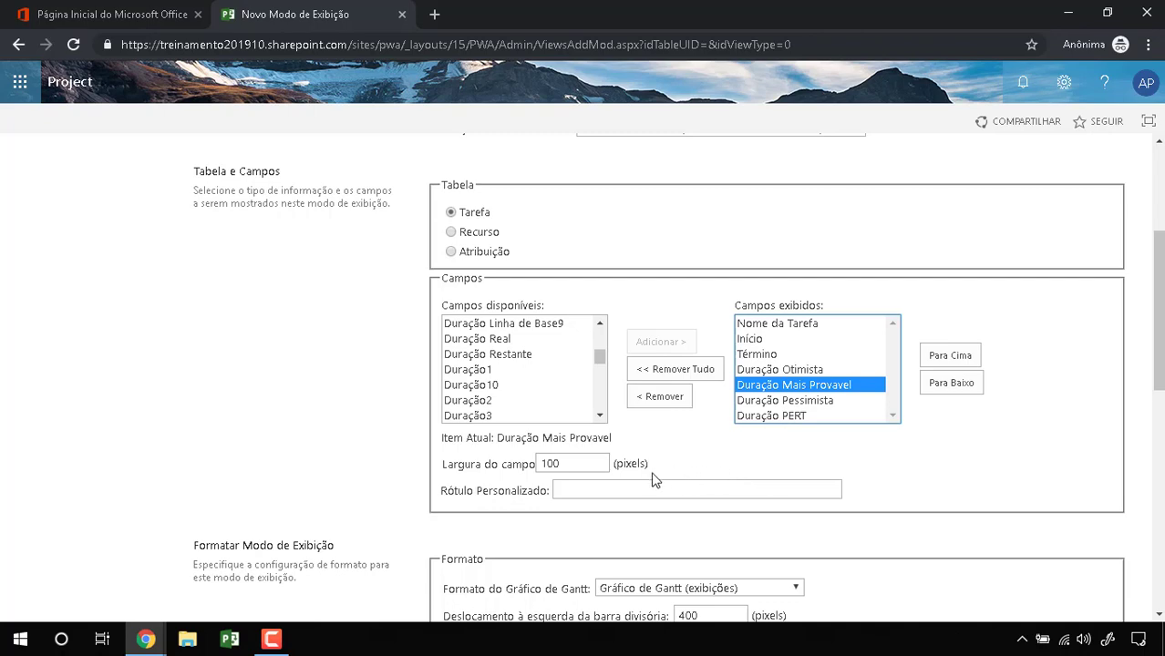
# Review the view's format settings and the Gantt chart formats available for it
pyautogui.scroll(-1, 684, 461)
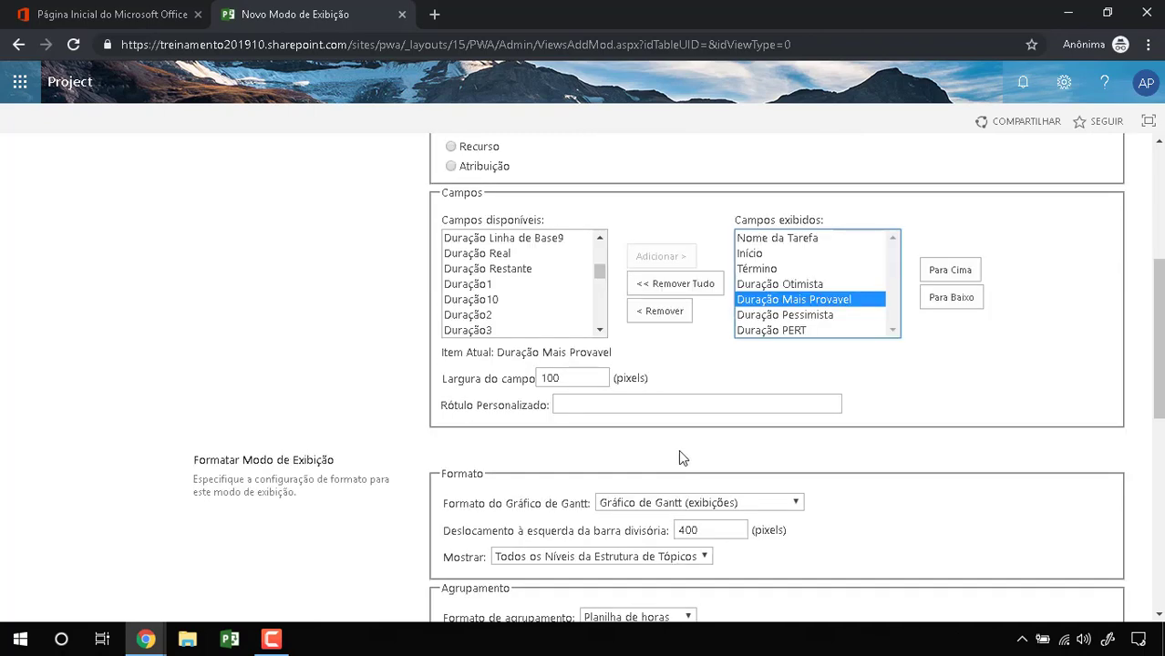
pyautogui.scroll(-2, 670, 446)
pyautogui.scroll(4, 674, 444)
pyautogui.scroll(-3, 709, 436)
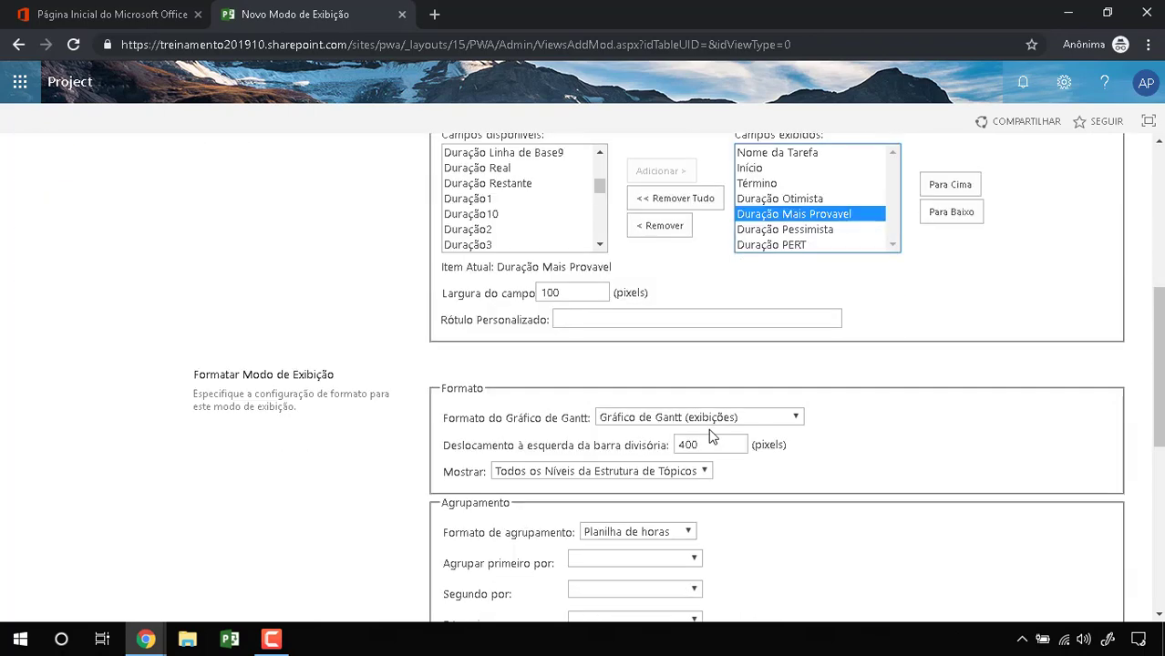
pyautogui.scroll(1, 712, 435)
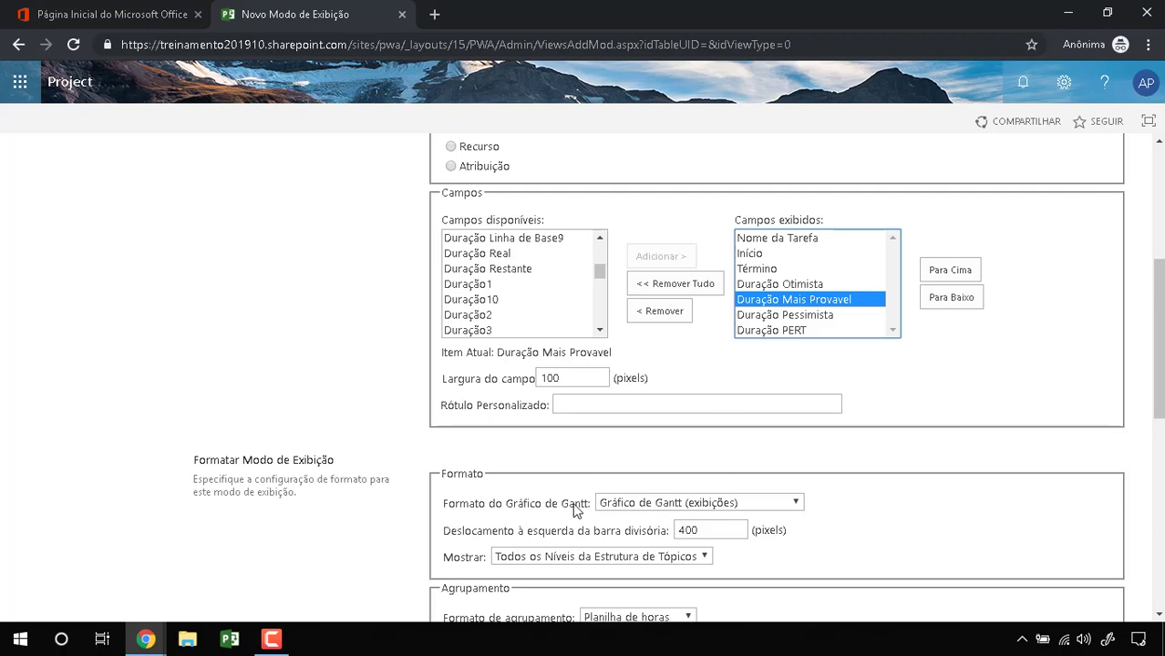
pyautogui.scroll(-1, 785, 454)
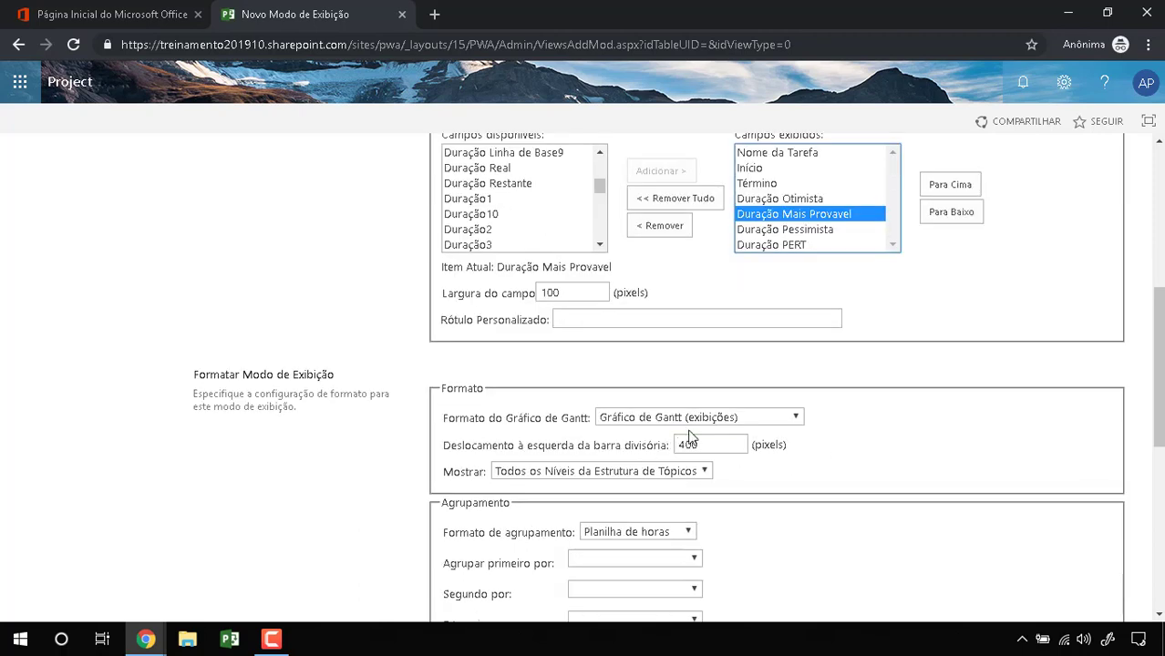
pyautogui.click(718, 419)
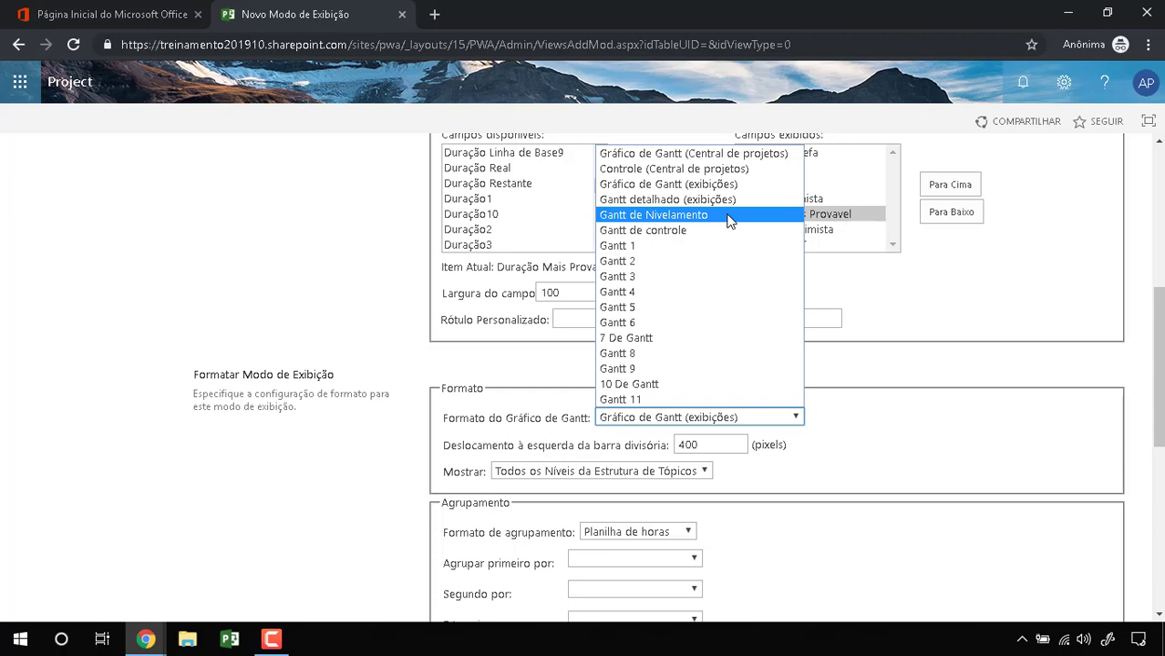
pyautogui.click(900, 276)
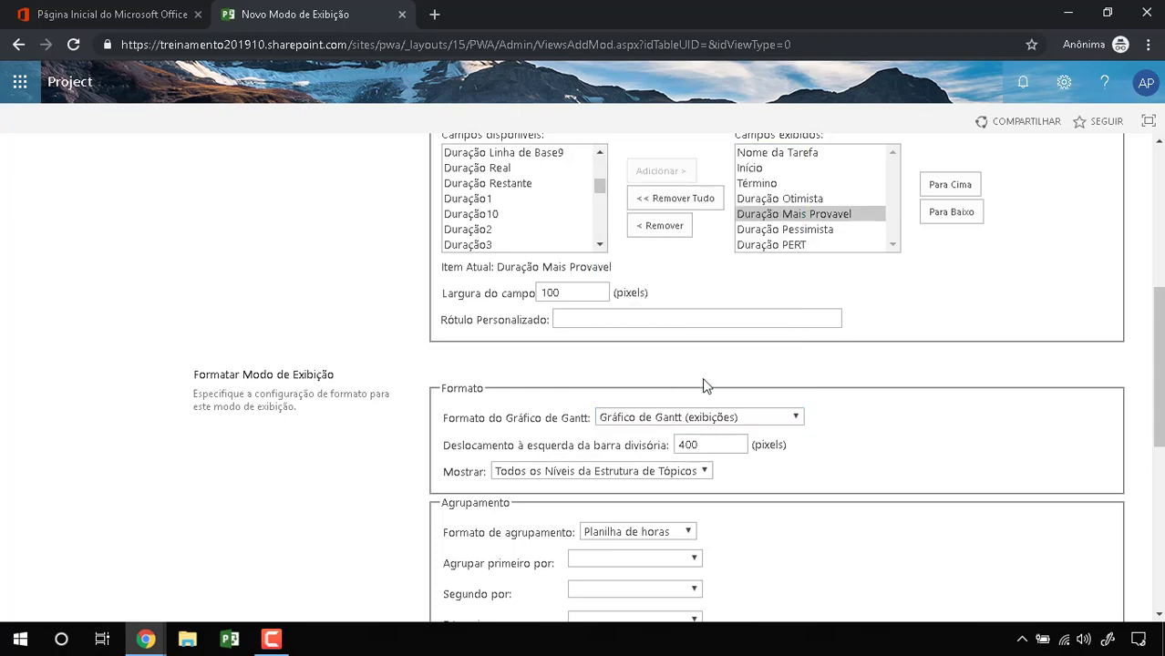
# Set the divider bar's left offset to 900 pixels and check the outline levels the view can show
pyautogui.scroll(-1, 708, 383)
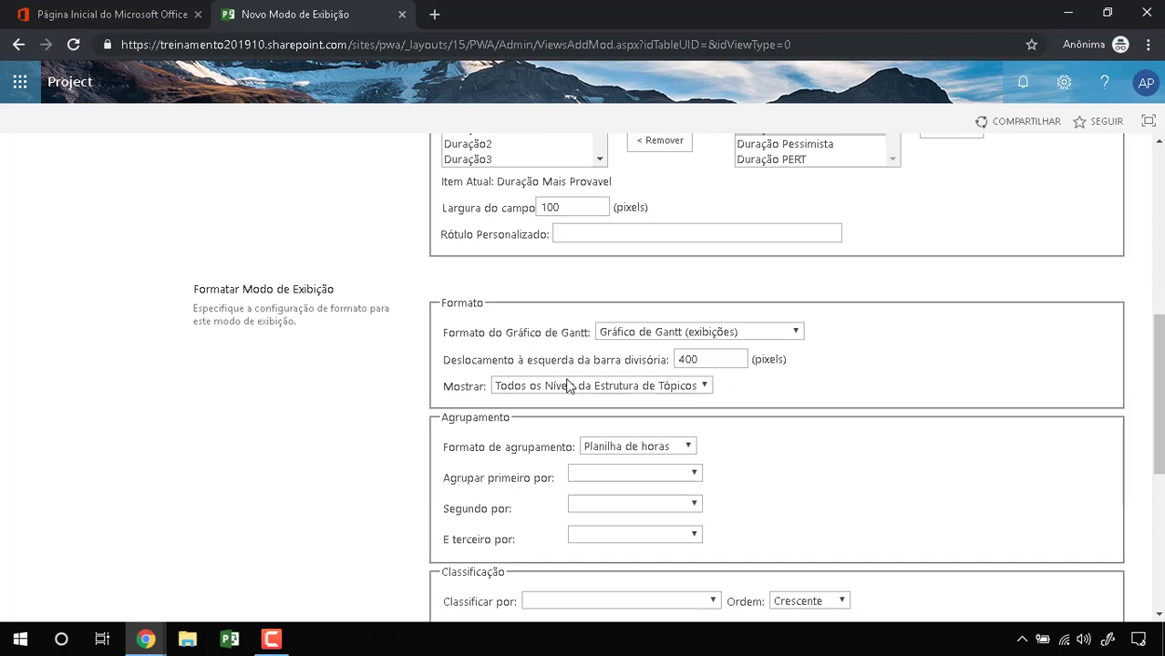
pyautogui.moveTo(444, 362); pyautogui.dragTo(670, 372)
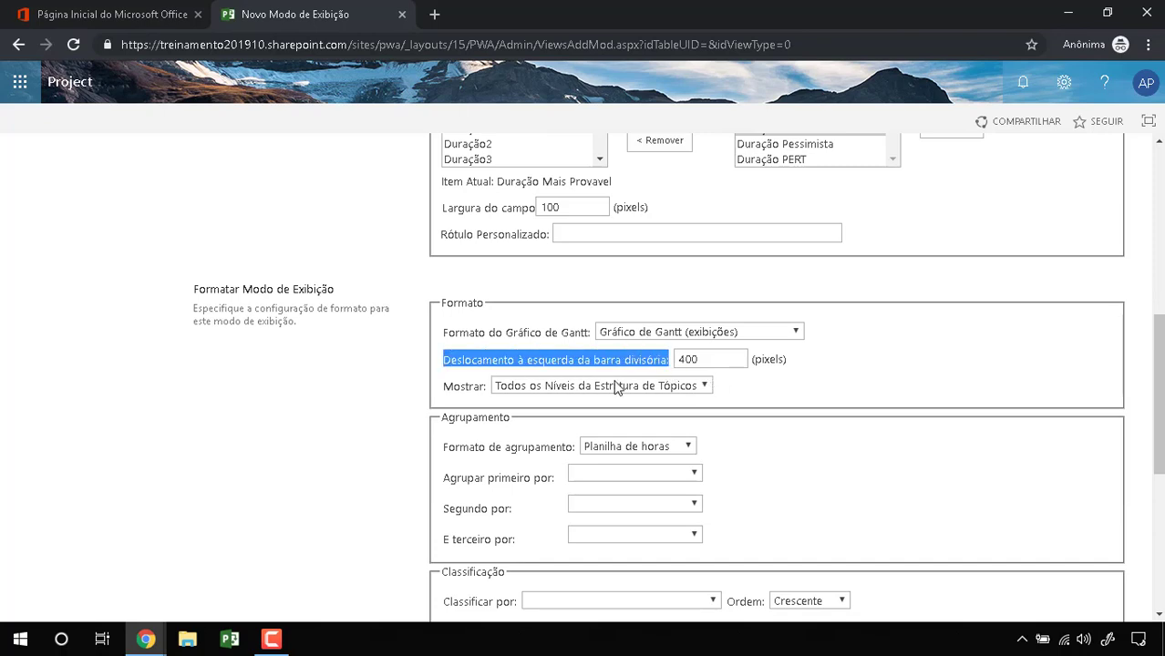
pyautogui.click(708, 358)
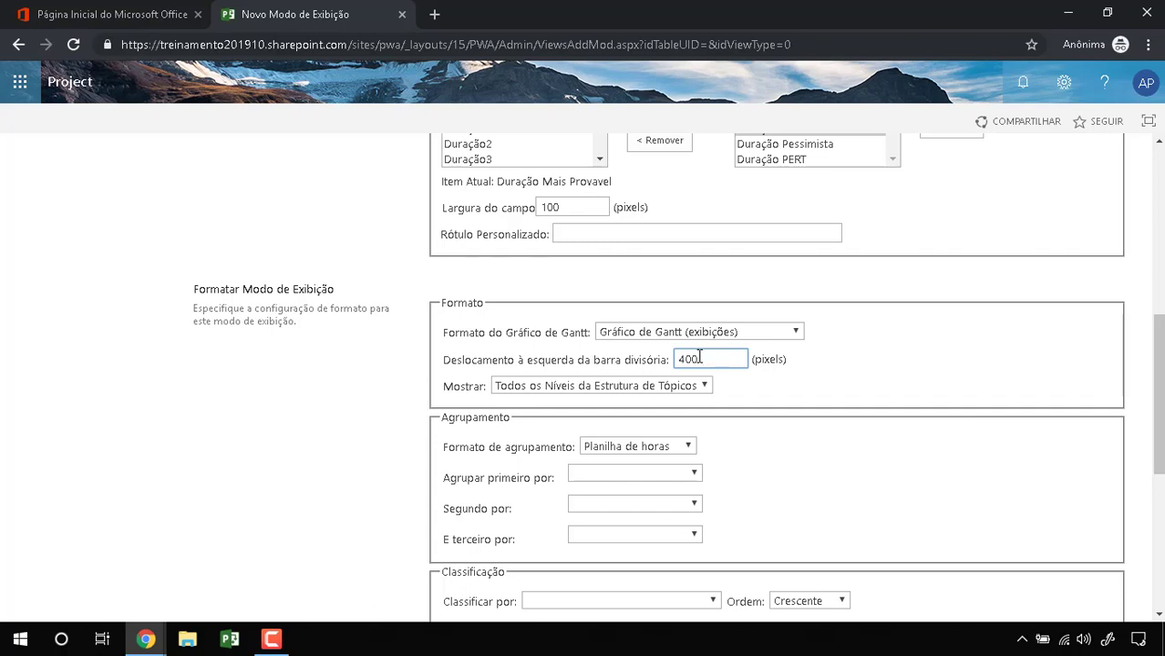
pyautogui.moveTo(699, 358); pyautogui.dragTo(654, 364)
pyautogui.write('9')
pyautogui.click(882, 371)
pyautogui.click(623, 388)
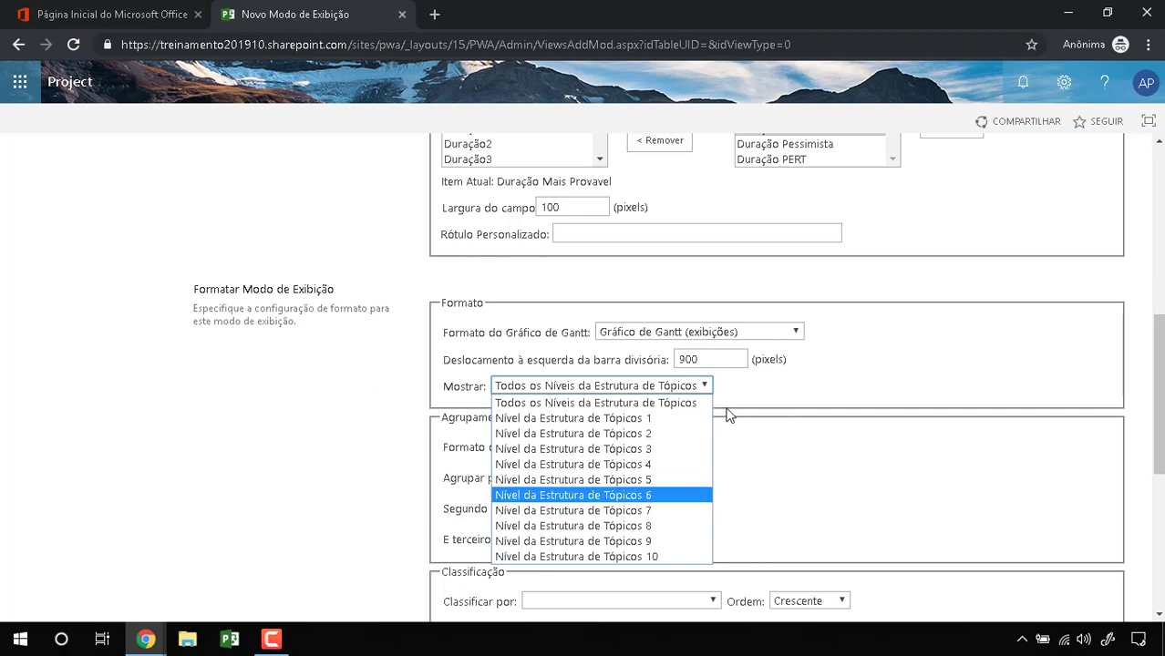
pyautogui.click(756, 393)
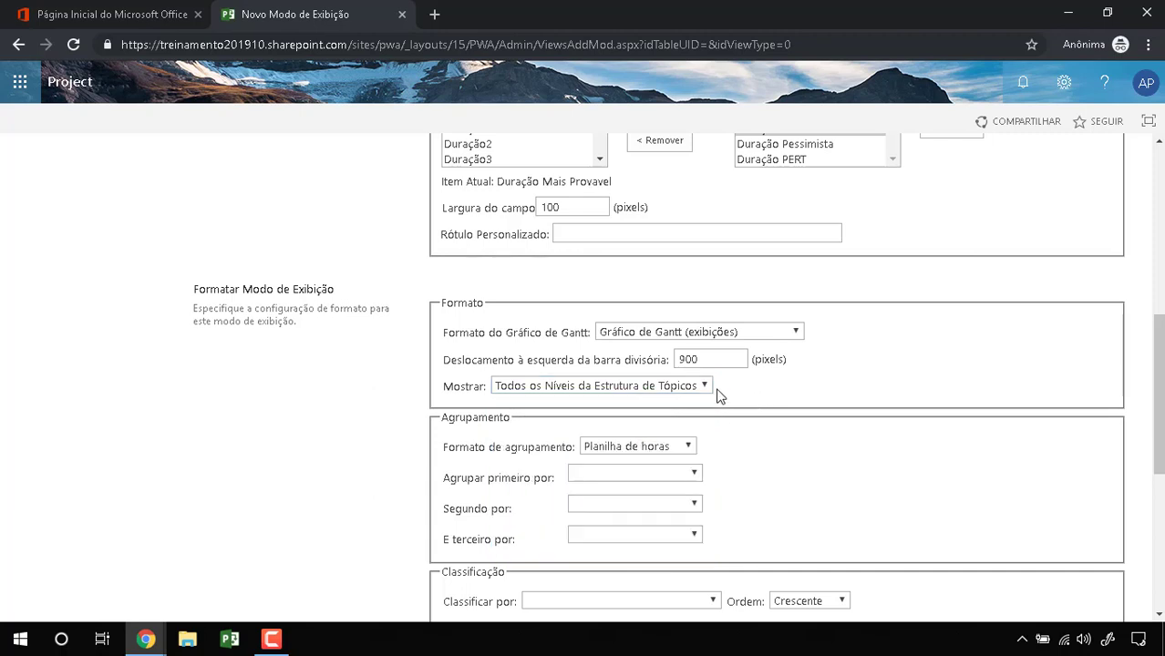
# Switch to Project Professional, choose a logon profile, and create a project from the Plano de inicialização de negócios template
pyautogui.click(231, 640)
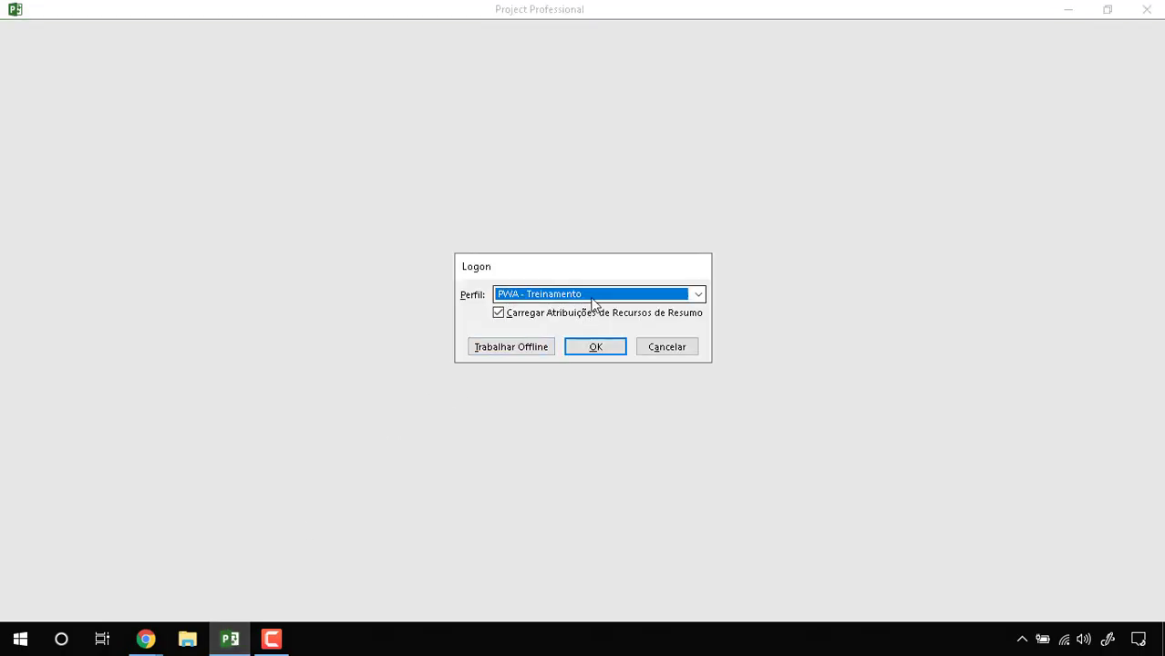
pyautogui.click(592, 303)
pyautogui.click(577, 321)
pyautogui.click(593, 346)
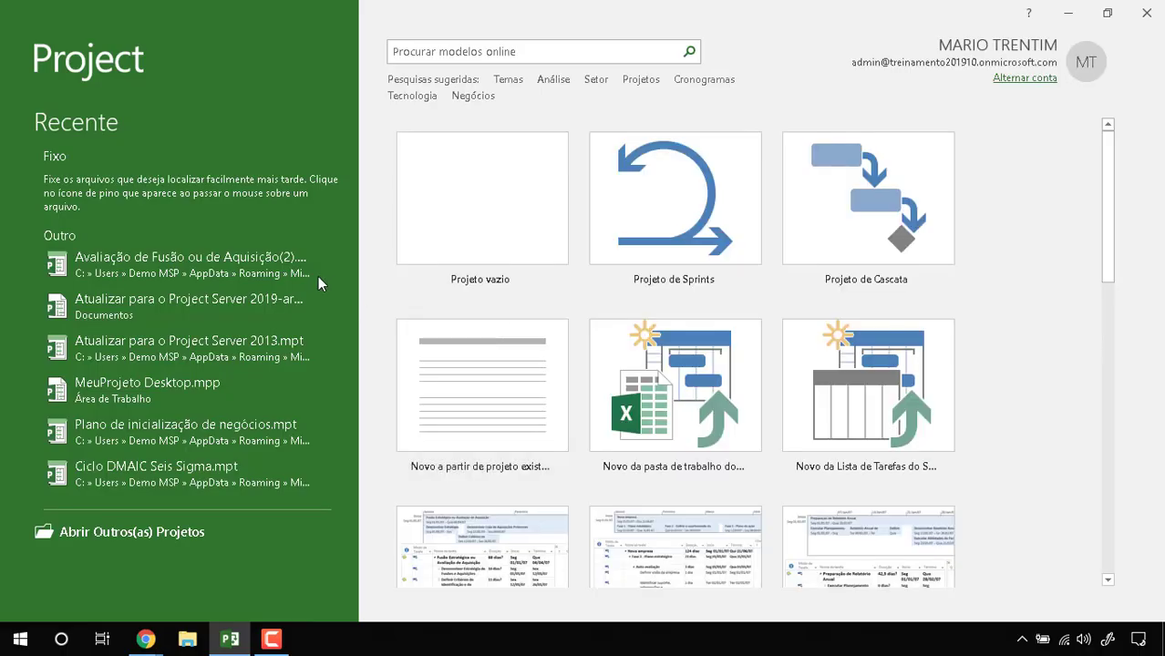
pyautogui.scroll(-3, 716, 442)
pyautogui.click(714, 446)
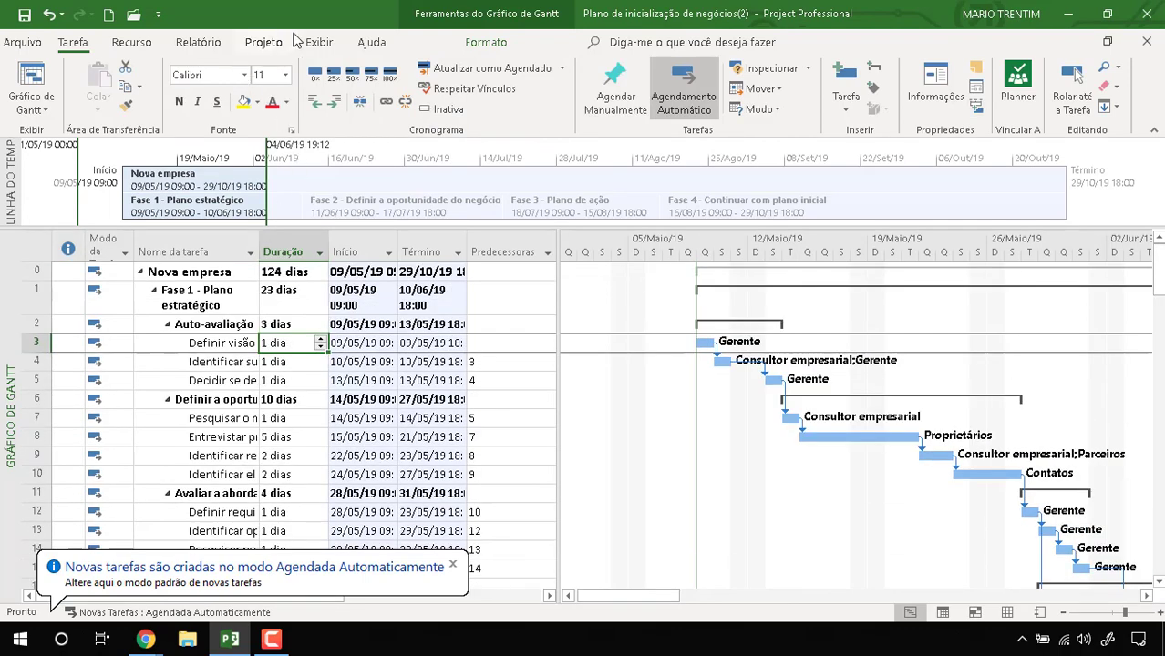
# Collapse the task outline of the Gantt chart to Nível 1
pyautogui.click(315, 43)
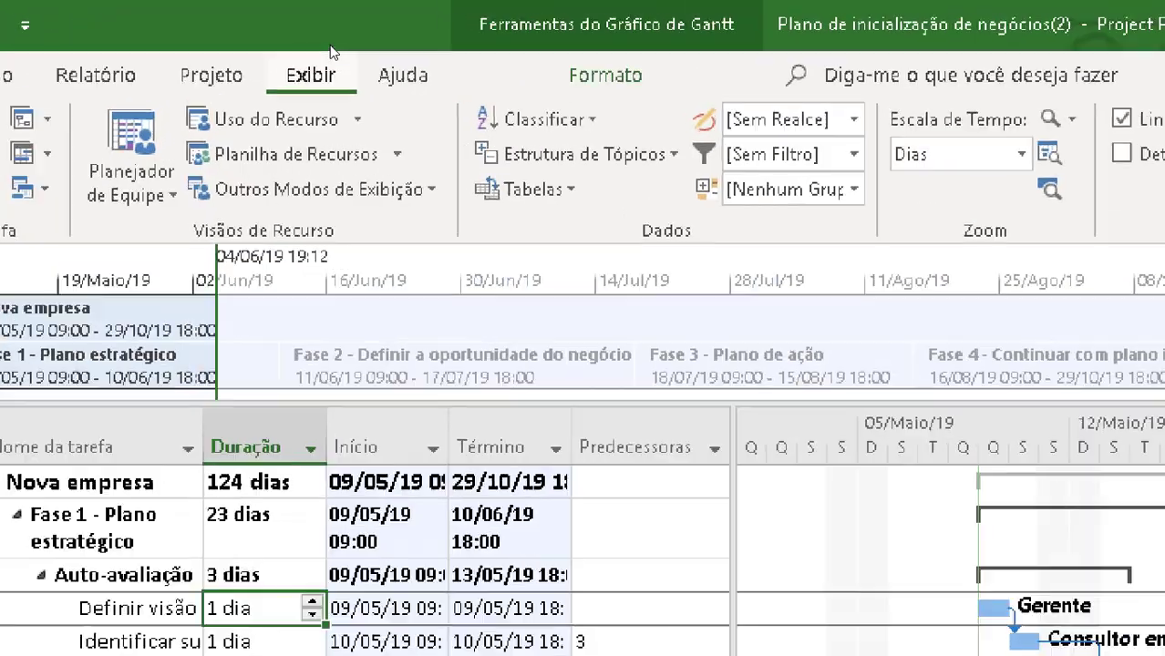
pyautogui.click(330, 79)
pyautogui.moveTo(288, 63)
pyautogui.mouseDown()
pyautogui.moveTo(292, 135)
pyautogui.moveTo(288, 21)
pyautogui.mouseUp()
pyautogui.moveTo(466, 136)
pyautogui.mouseDown()
pyautogui.moveTo(455, 140)
pyautogui.moveTo(779, 175)
pyautogui.moveTo(488, 147)
pyautogui.mouseUp()
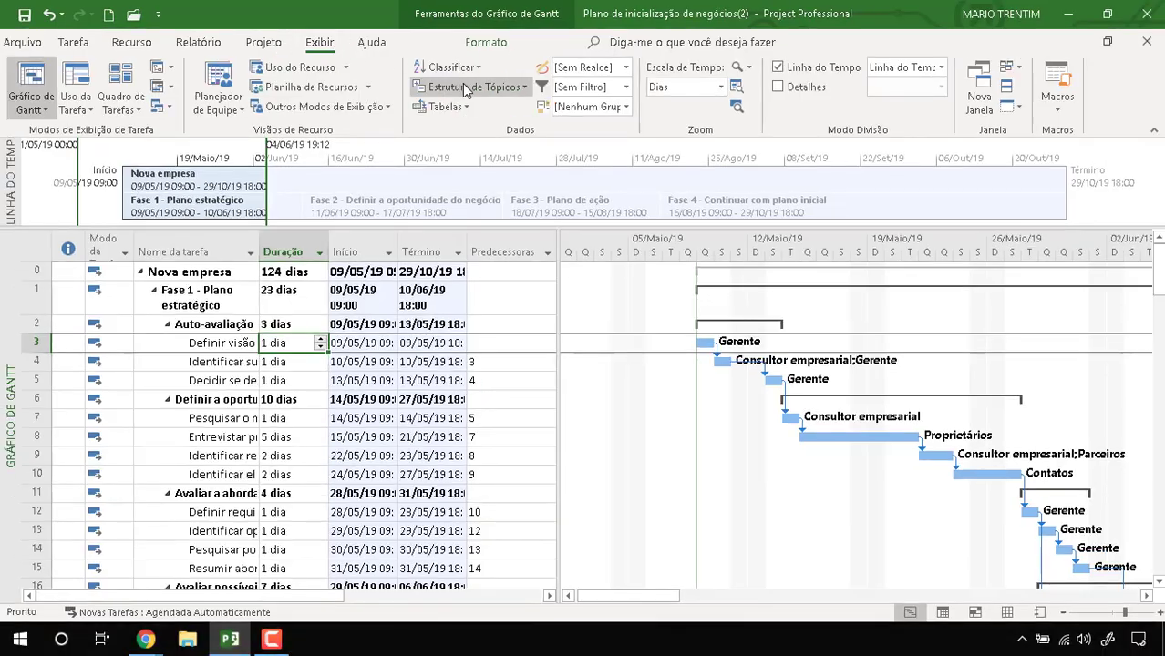
pyautogui.click(596, 159)
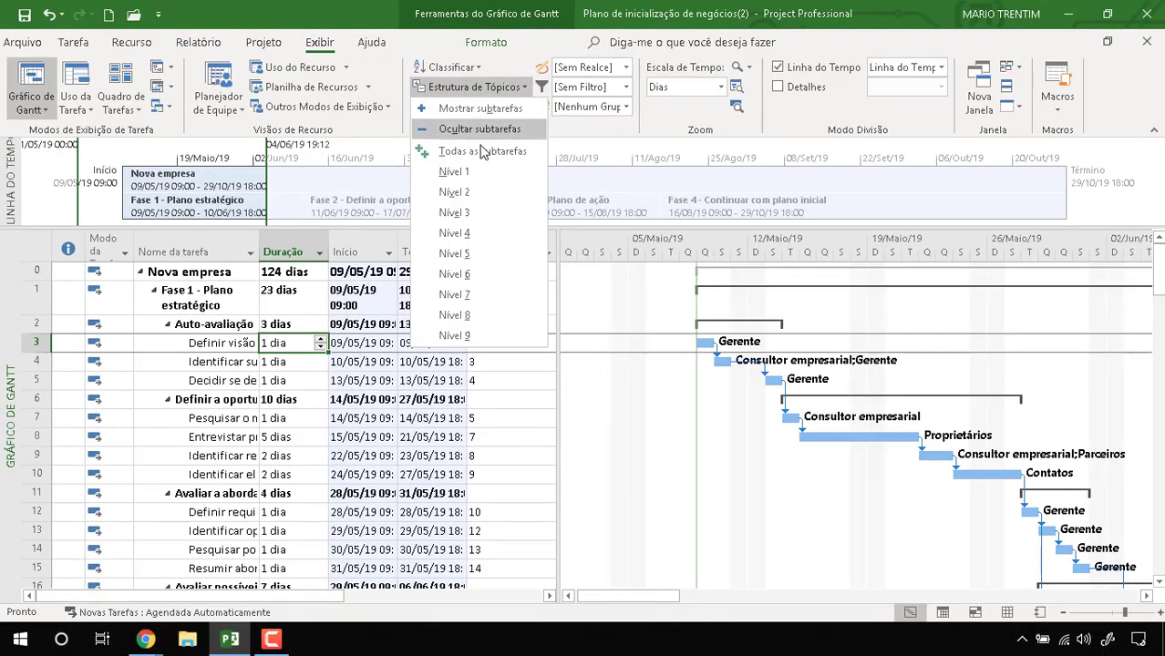
pyautogui.click(484, 173)
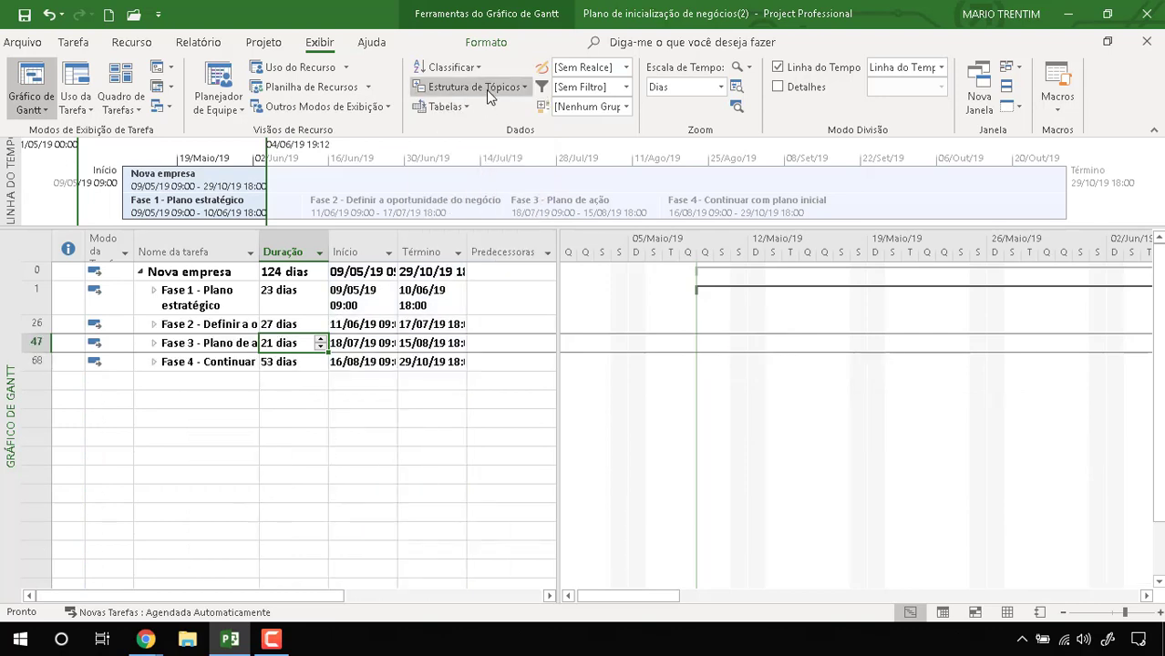
# Expand the task outline of the Gantt chart to the second level, and from there down to the individual tasks
pyautogui.click(486, 89)
pyautogui.click(476, 186)
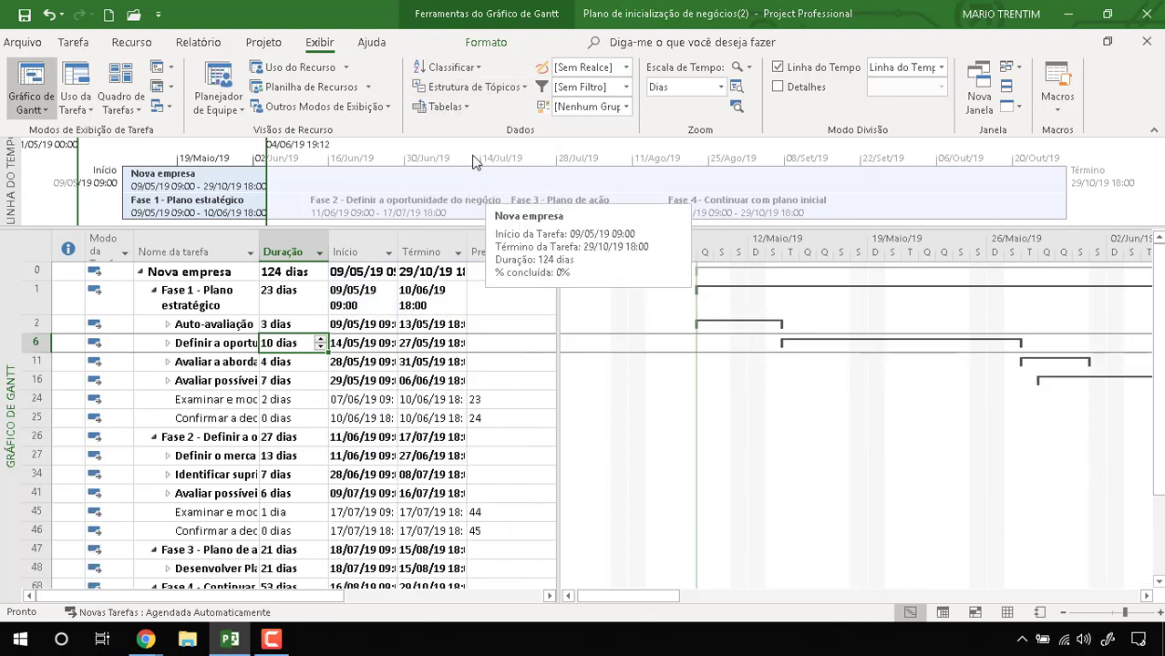
pyautogui.click(470, 87)
pyautogui.click(474, 151)
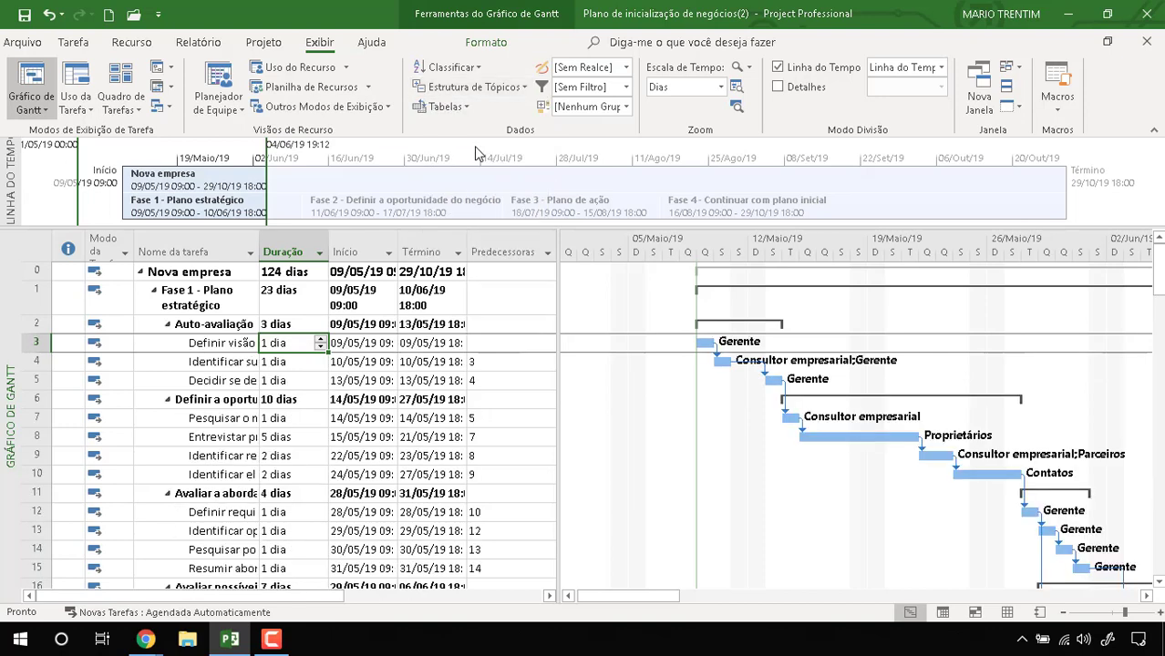
# Switch to the Novo Modo de Exibição page in Chrome and check the outline level setting for the view
pyautogui.moveTo(162, 641)
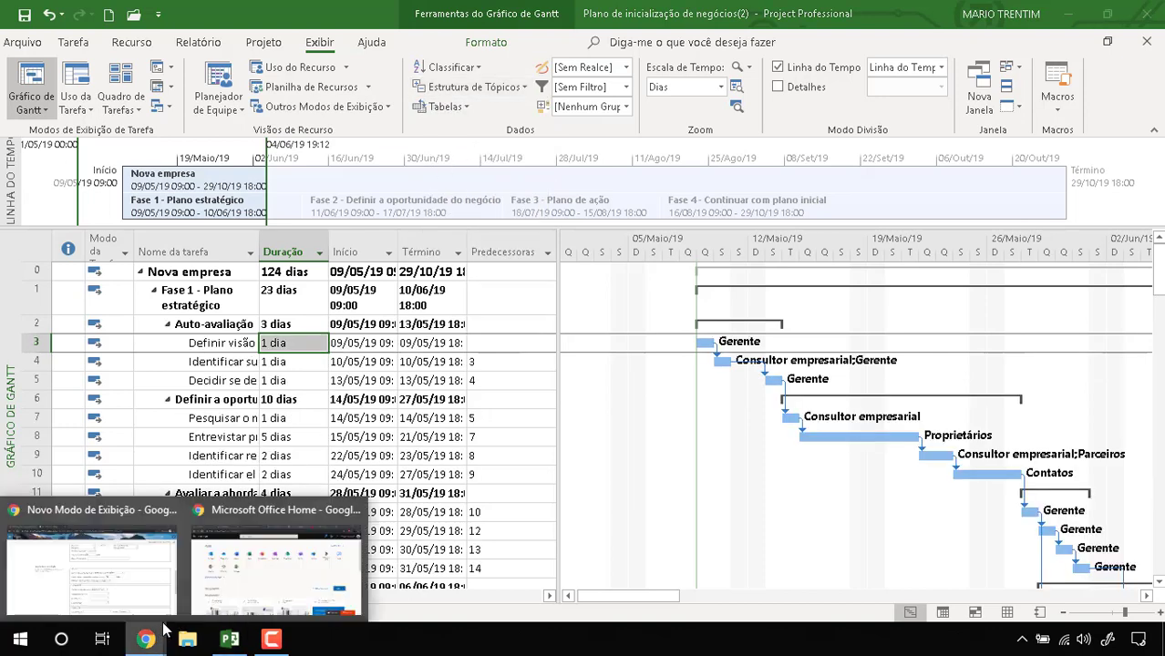
pyautogui.click(137, 584)
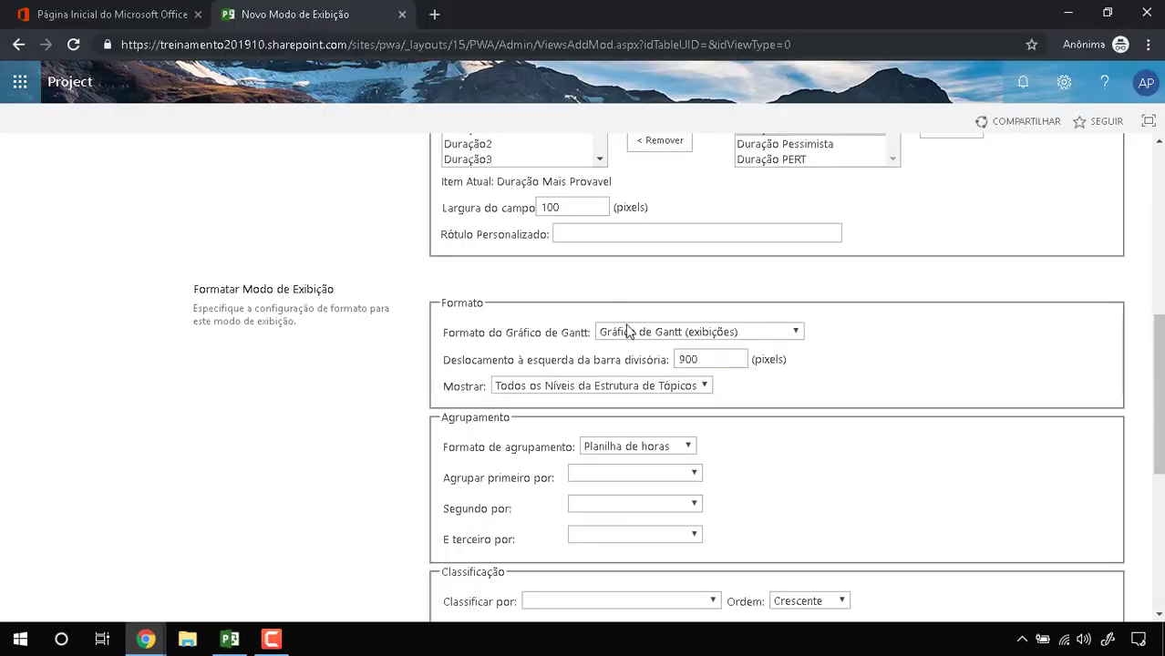
pyautogui.click(700, 388)
pyautogui.click(700, 388)
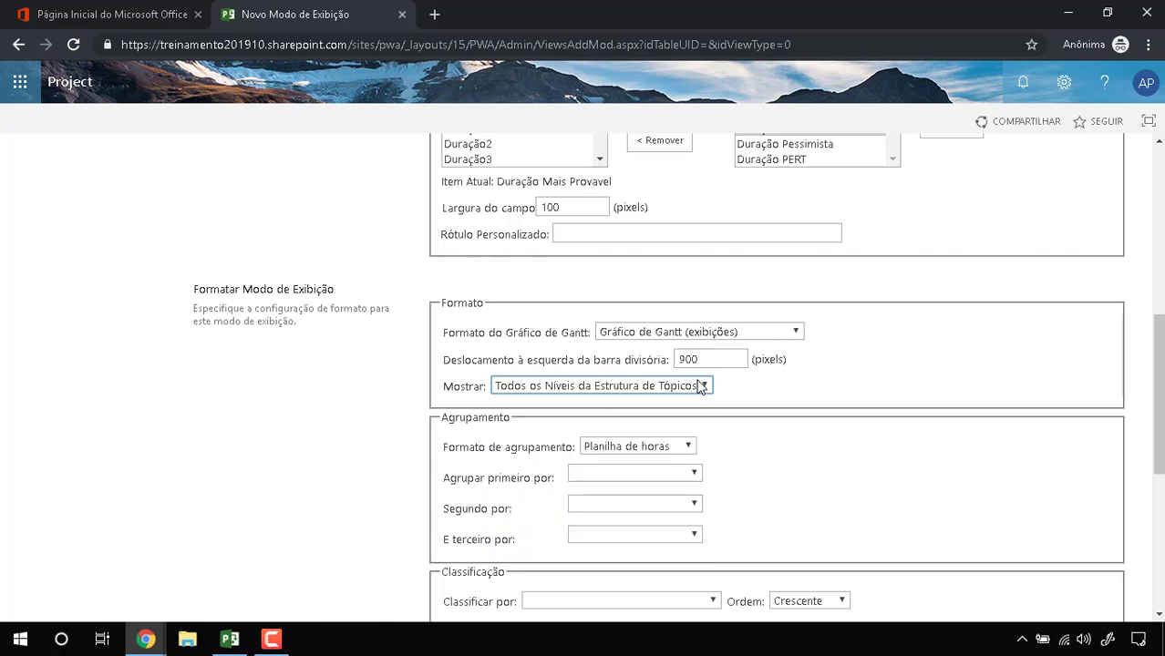
# Review the grouping formats and the fields available for first-level grouping in the new view
pyautogui.scroll(-1, 700, 389)
pyautogui.click(525, 401)
pyautogui.click(658, 362)
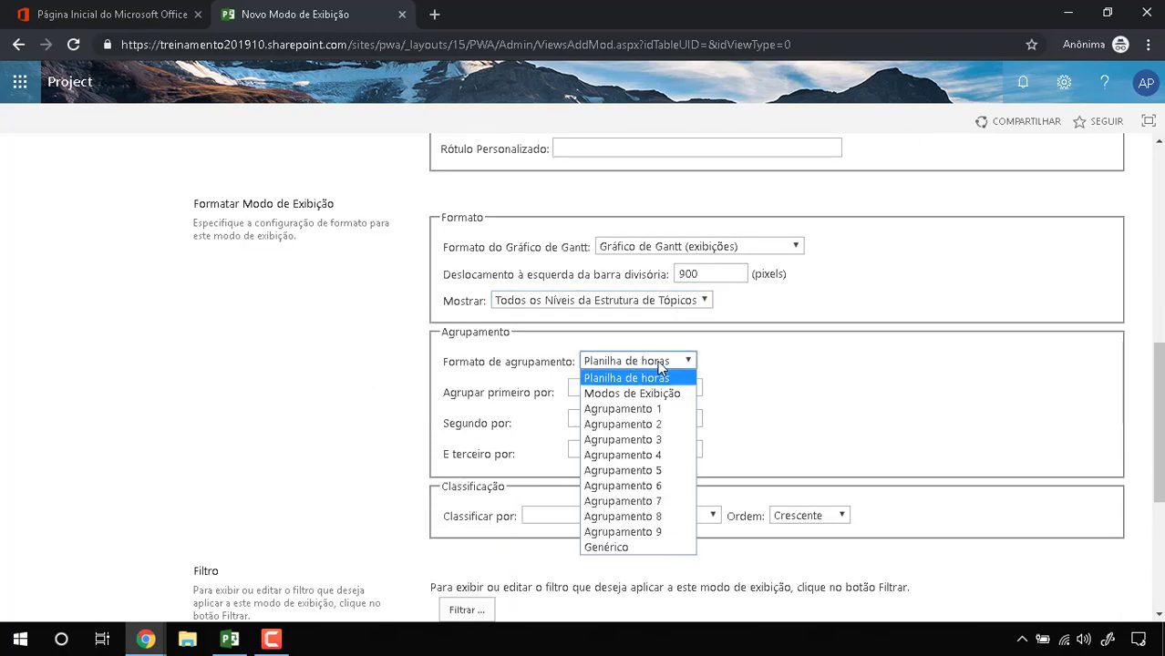
pyautogui.click(658, 363)
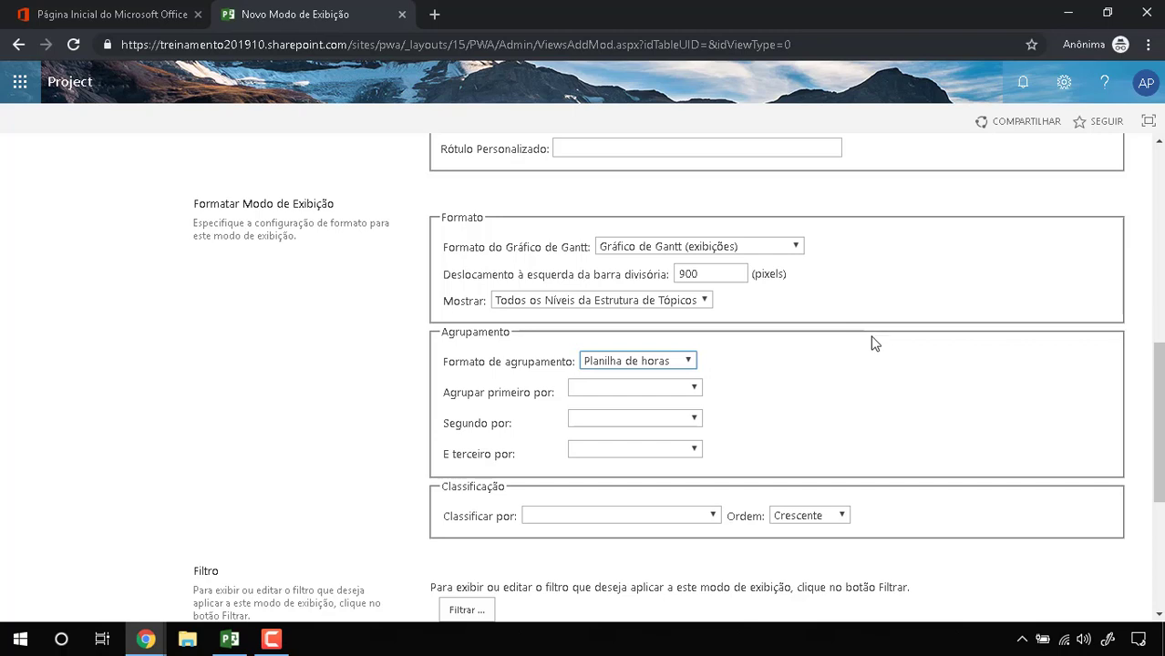
pyautogui.click(686, 391)
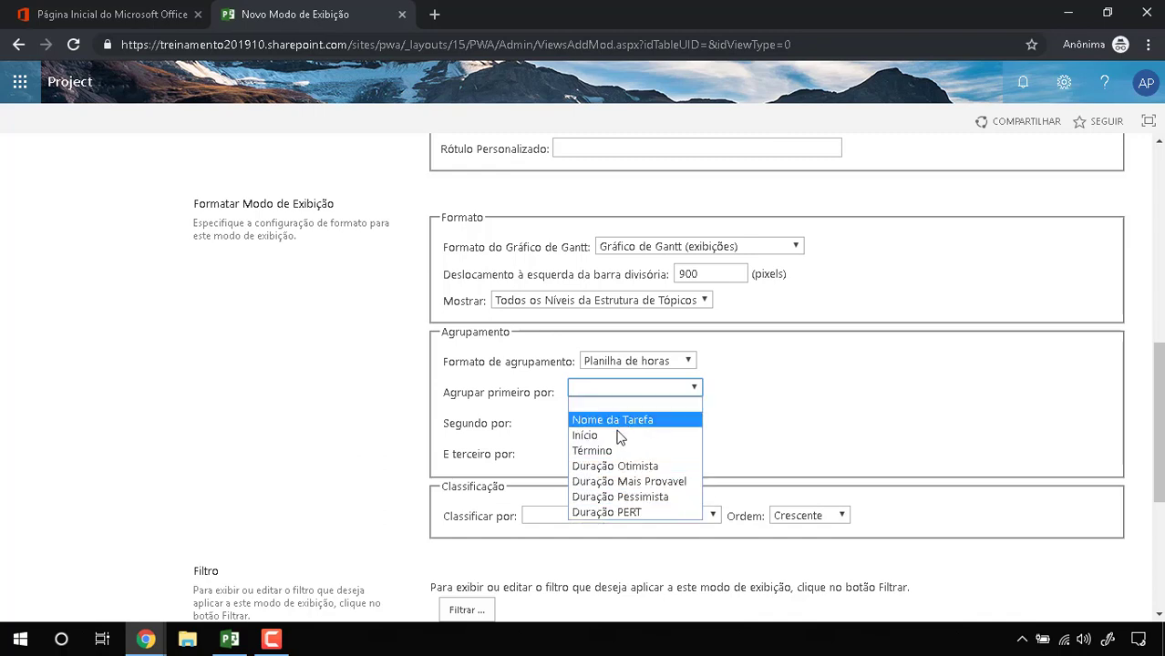
pyautogui.click(753, 408)
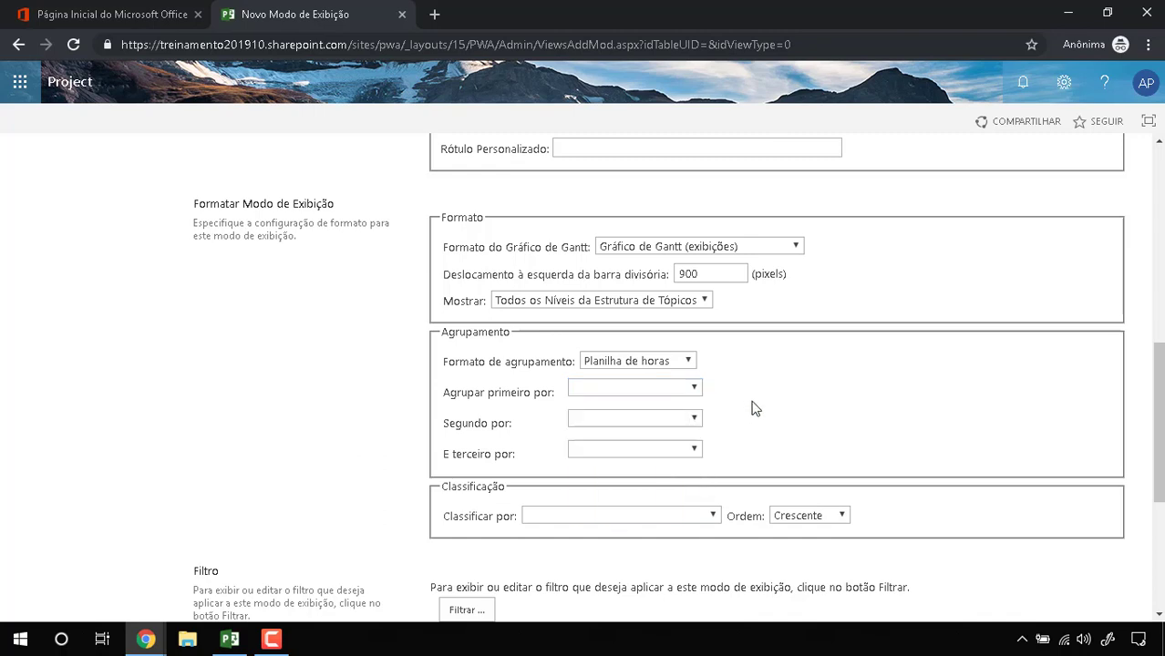
# Give the Meus Projetos security category access to the view and save it
pyautogui.scroll(-2, 783, 397)
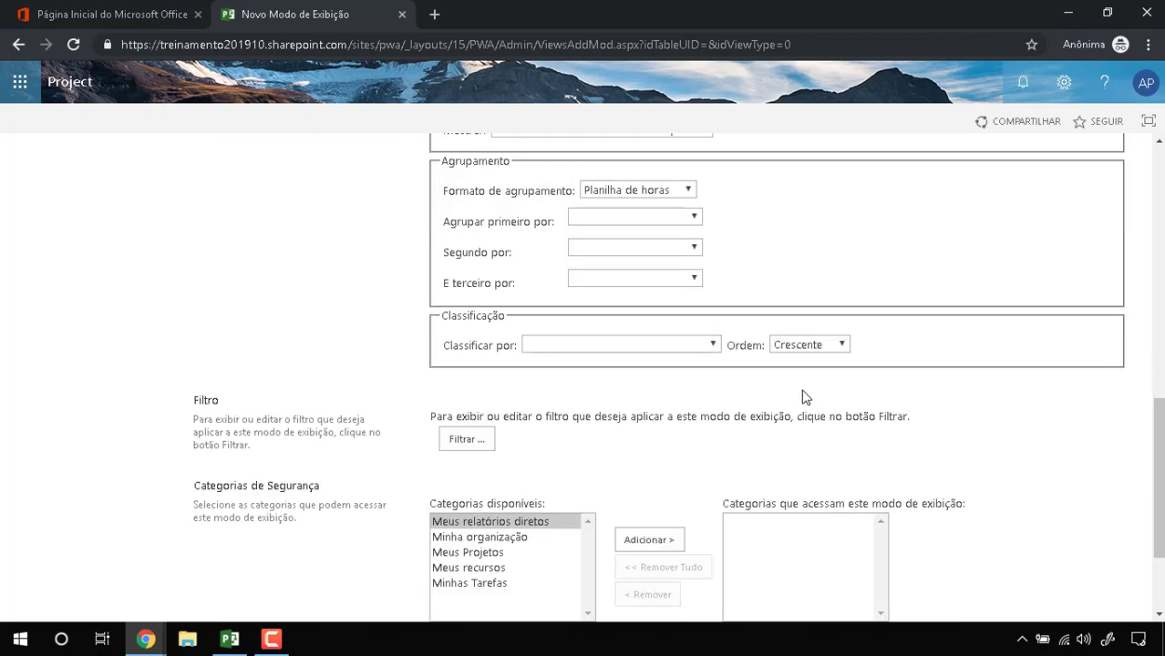
pyautogui.scroll(-1, 830, 383)
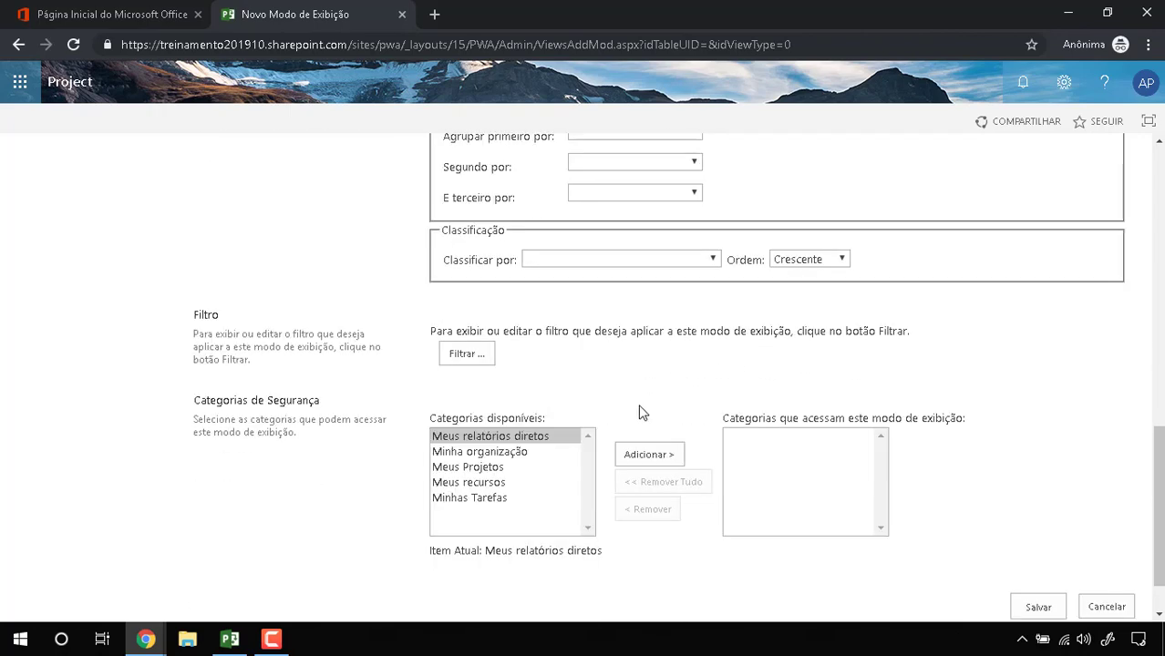
pyautogui.click(493, 466)
pyautogui.click(650, 454)
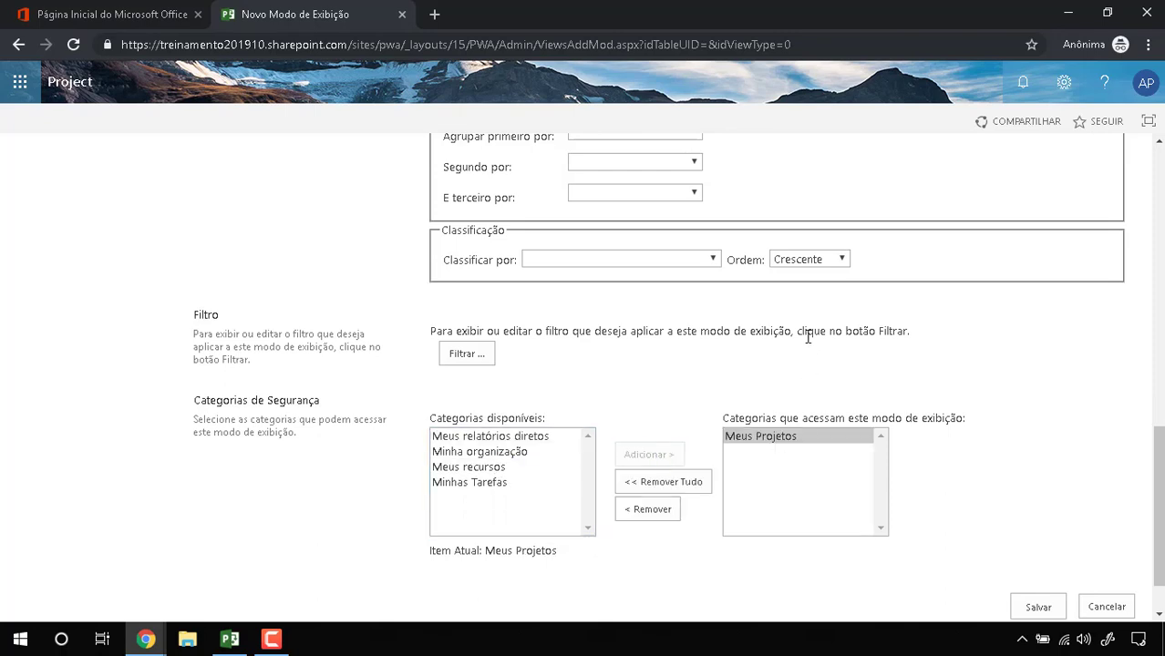
pyautogui.click(509, 483)
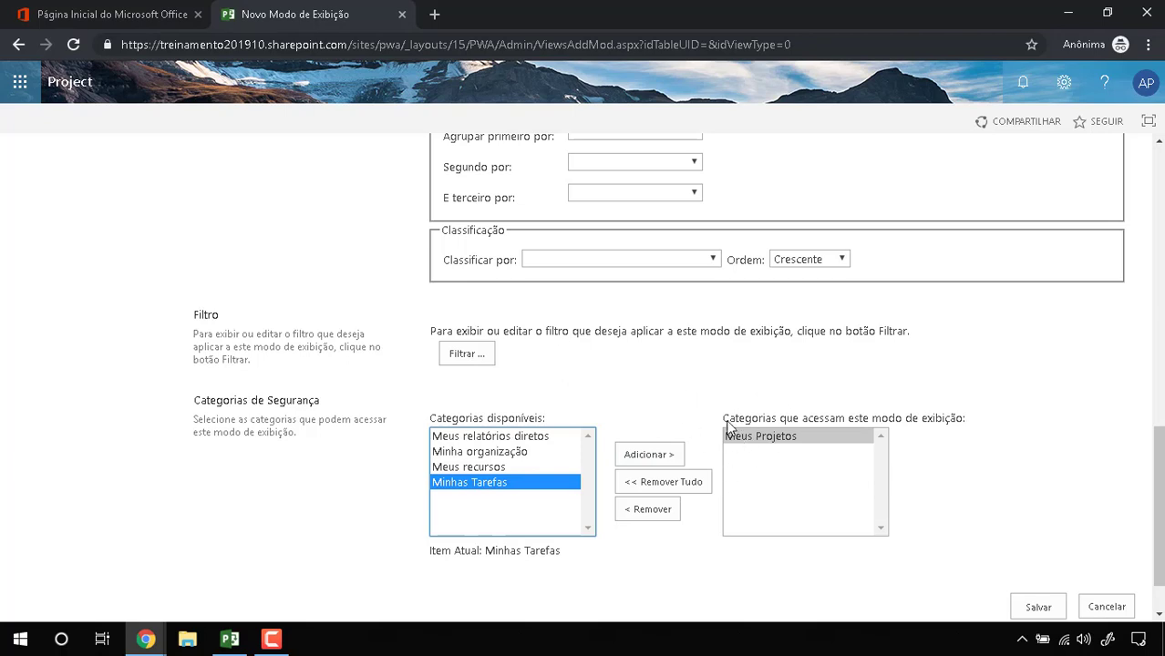
pyautogui.scroll(-1, 724, 419)
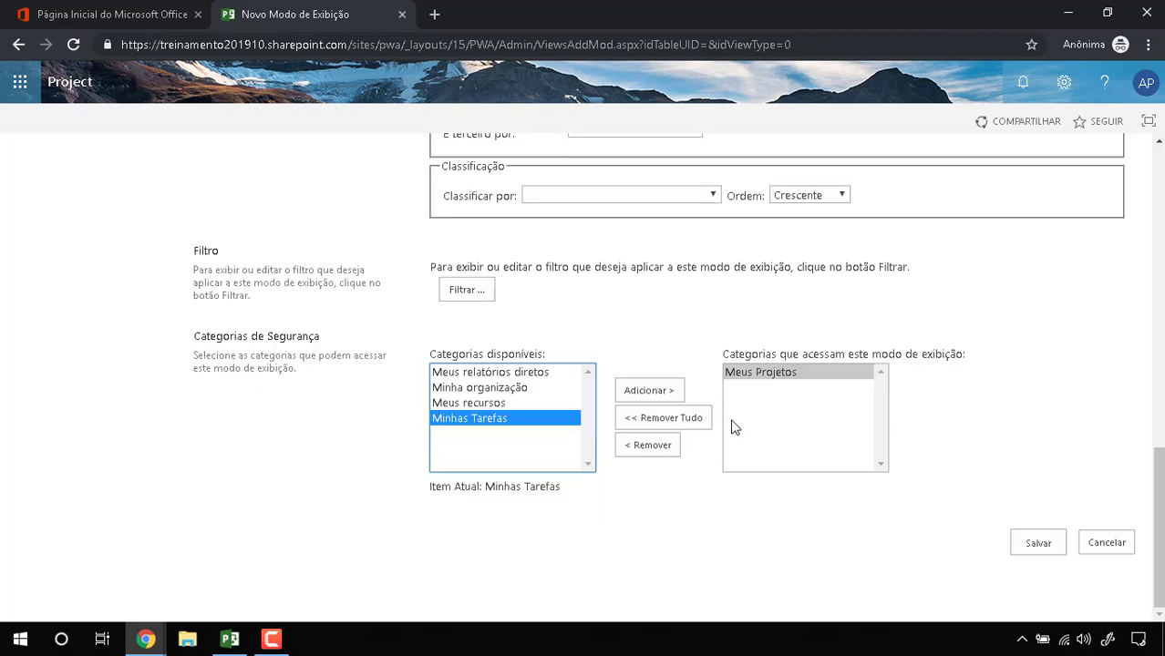
pyautogui.click(1030, 551)
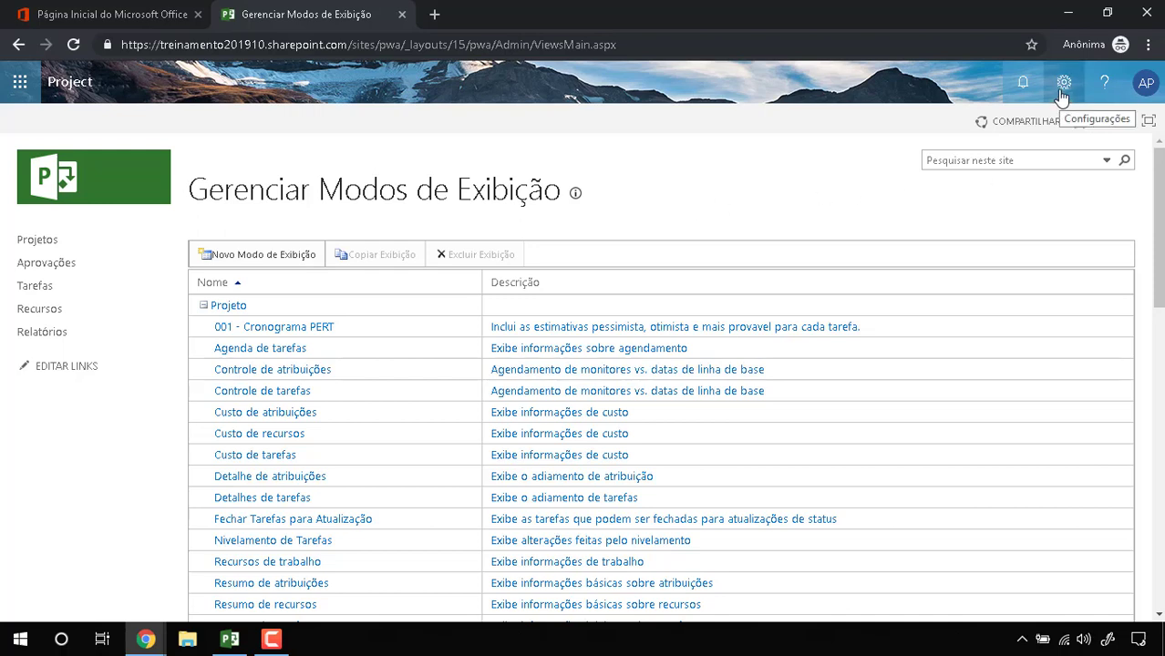
# Open the schedule of NOVO PROJETO - MODULO DE APARENCIA from the Central de Projetos and zoom its Gantt chart out to months
pyautogui.click(35, 240)
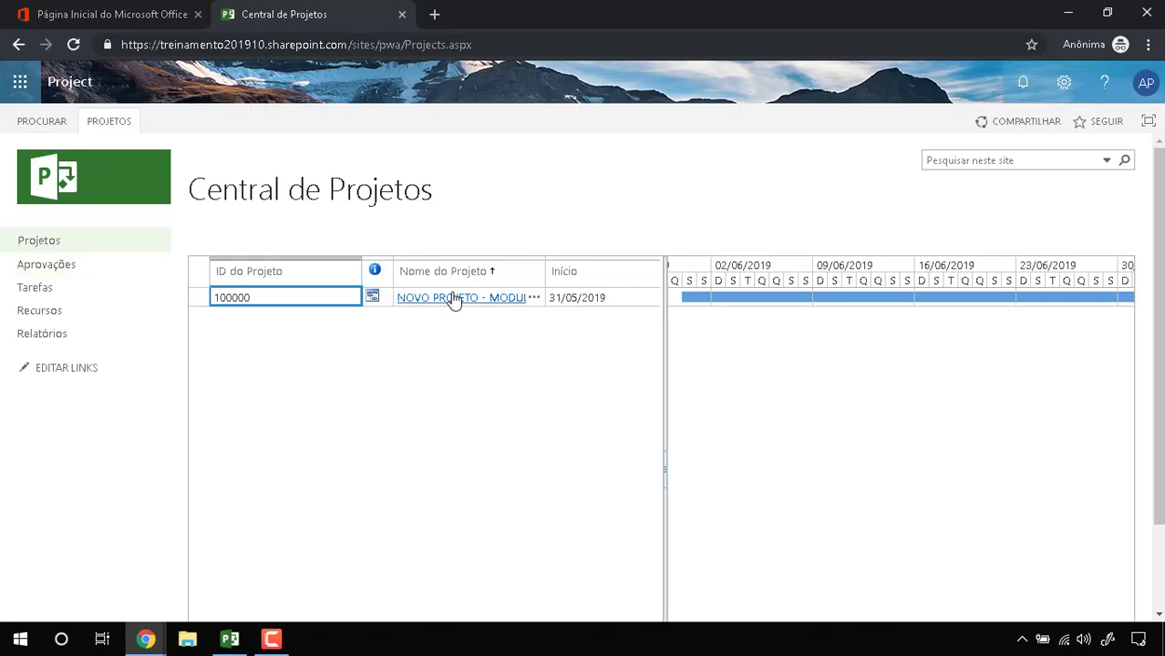
pyautogui.click(452, 298)
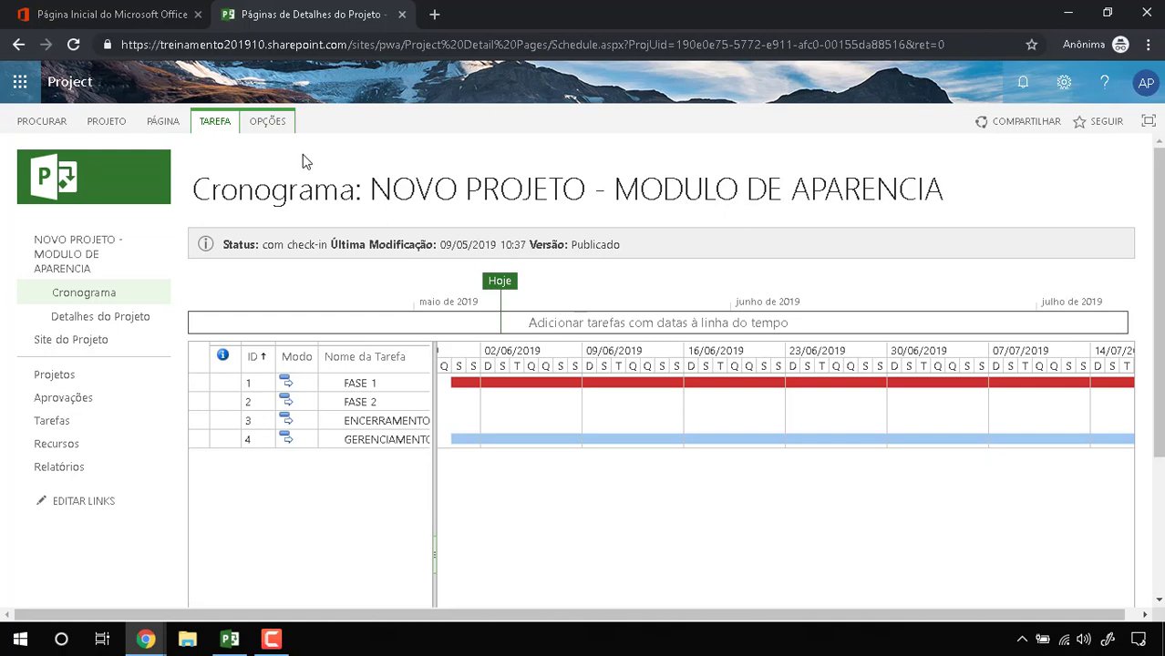
pyautogui.click(206, 126)
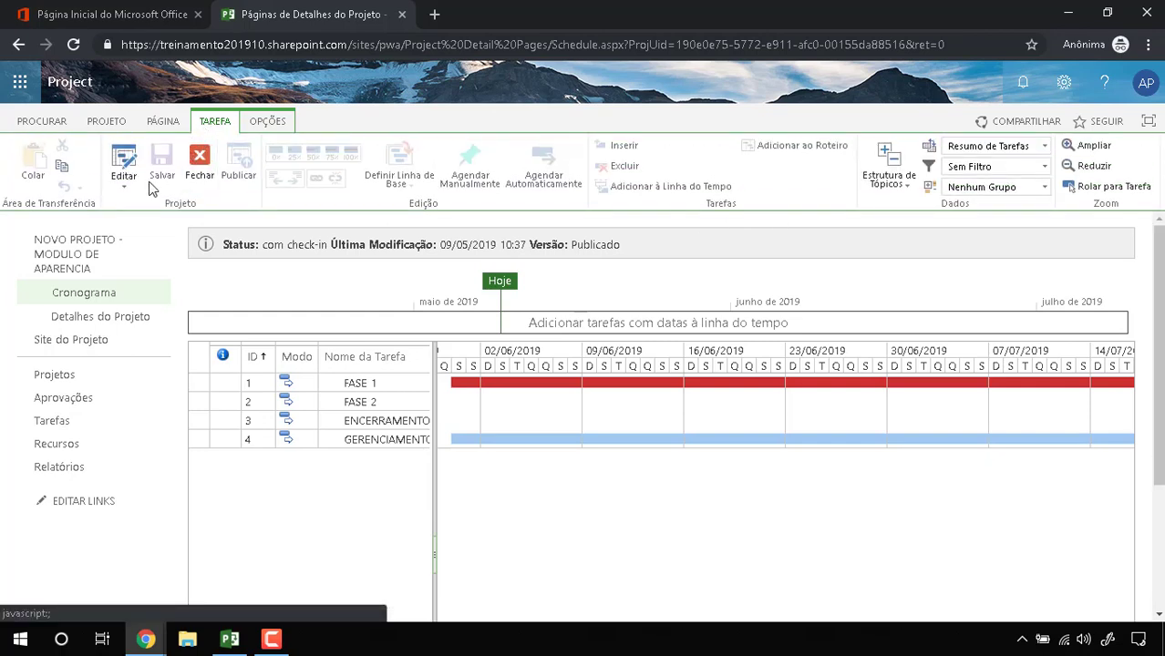
pyautogui.click(125, 181)
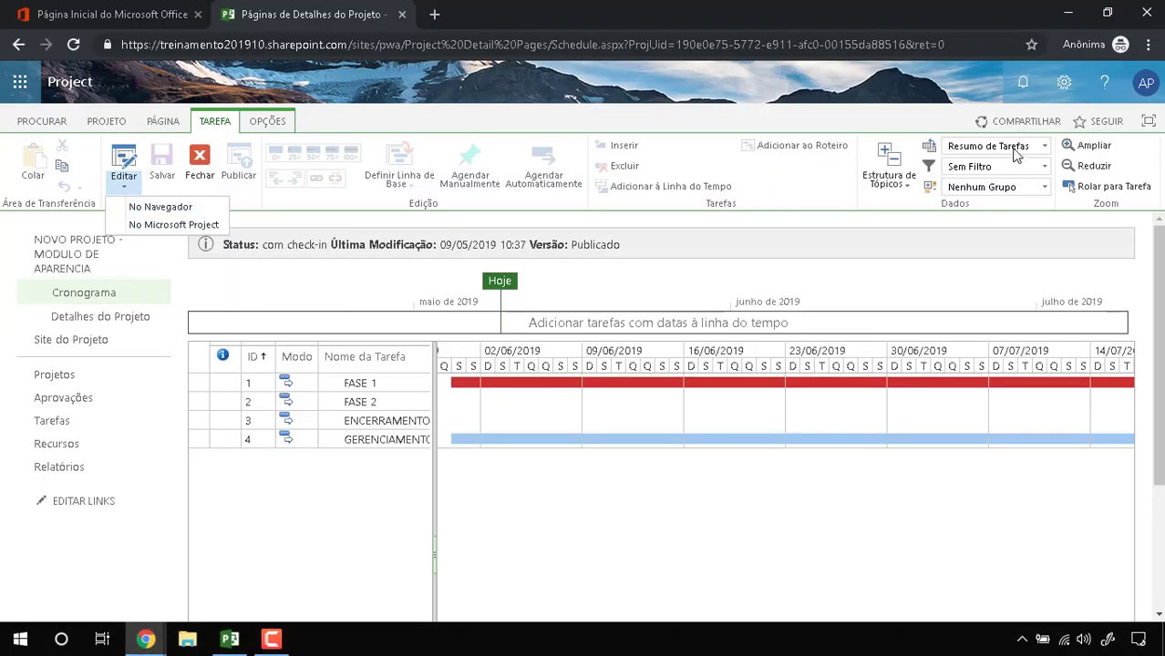
pyautogui.click(1085, 167)
pyautogui.click(1085, 168)
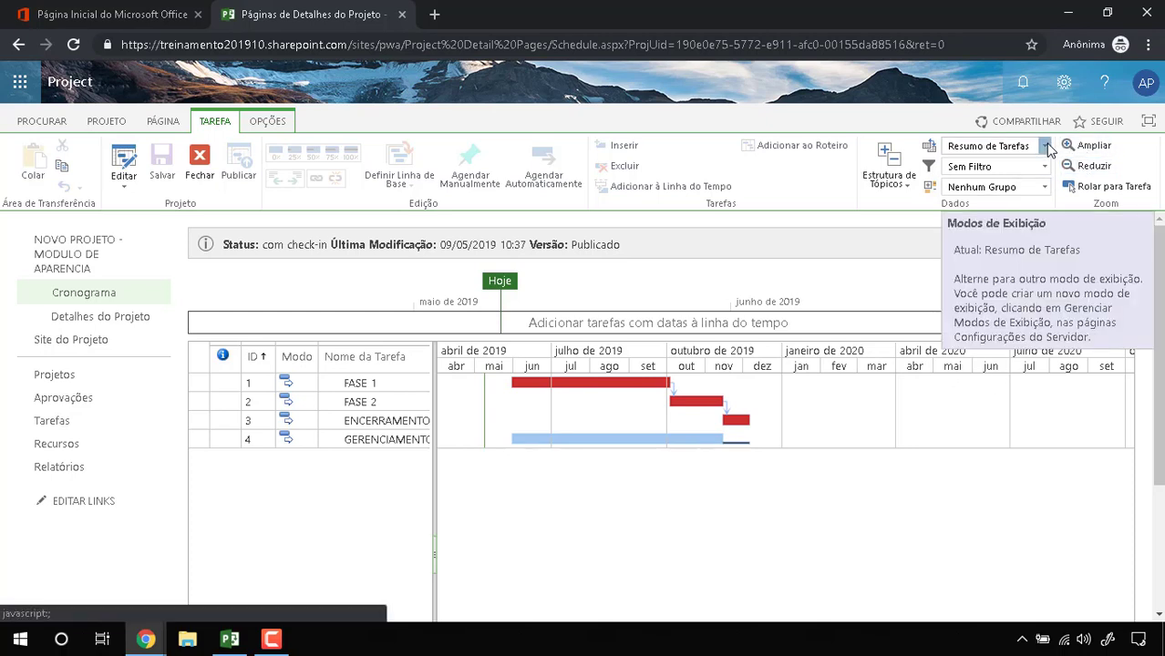
# Apply the 001 - Cronograma PERT view to the project schedule
pyautogui.click(1045, 147)
pyautogui.moveTo(1136, 270); pyautogui.dragTo(1137, 345)
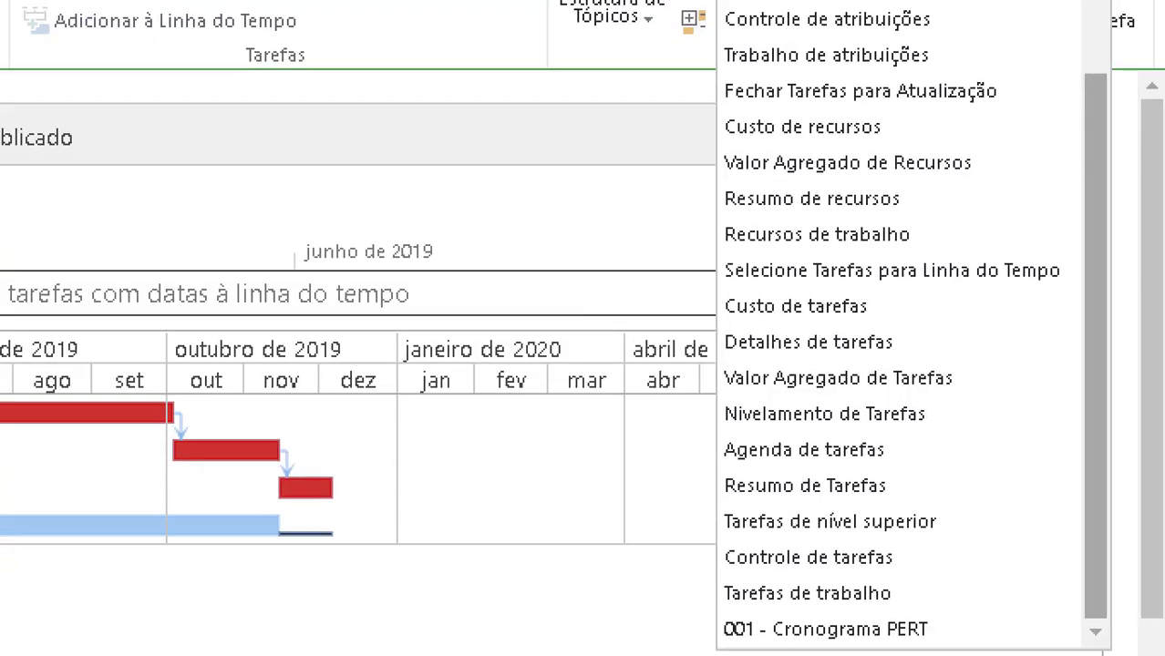
pyautogui.moveTo(729, 448)
pyautogui.mouseDown()
pyautogui.moveTo(660, 479)
pyautogui.moveTo(959, 503)
pyautogui.moveTo(821, 455)
pyautogui.moveTo(678, 455)
pyautogui.mouseUp()
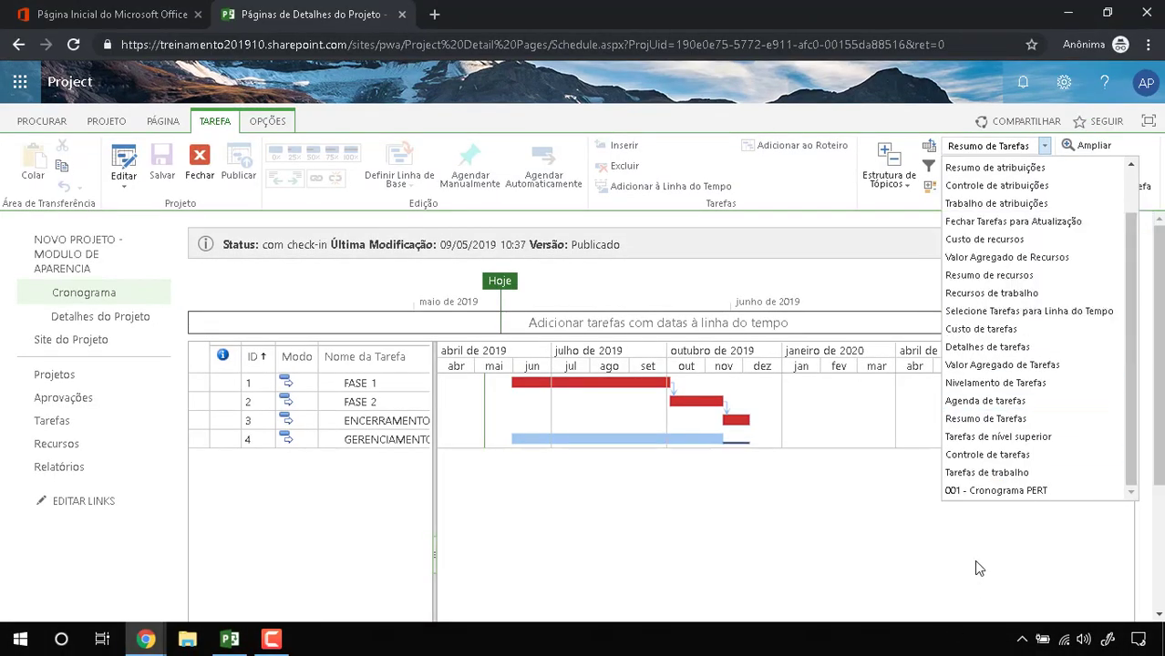
pyautogui.click(997, 492)
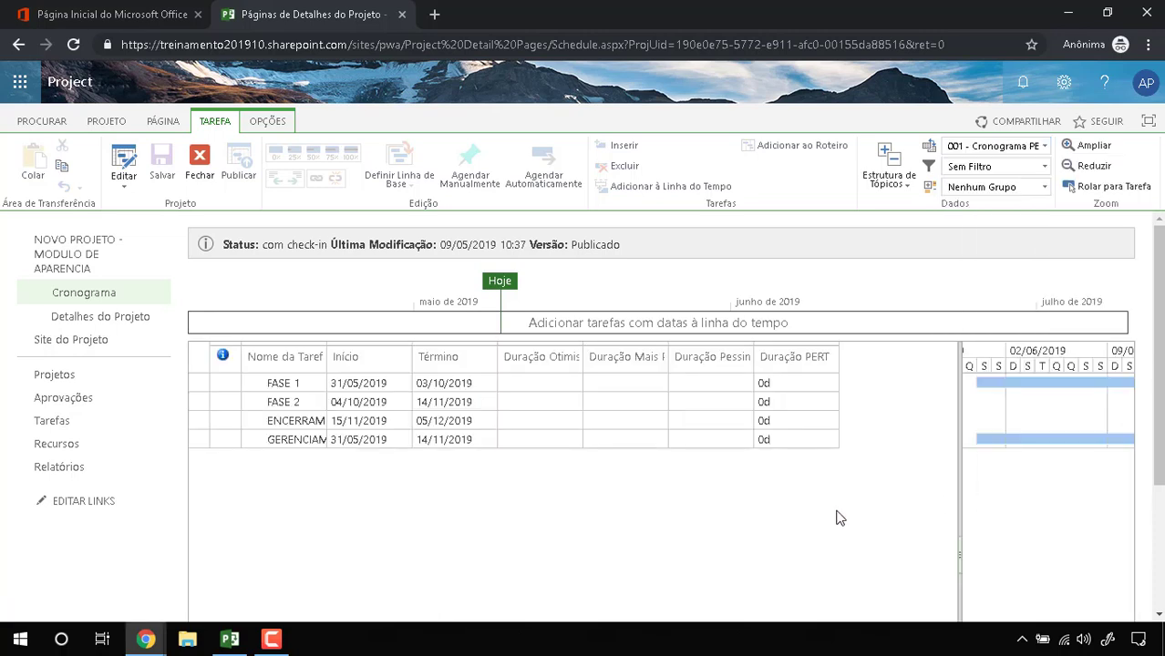
pyautogui.click(590, 495)
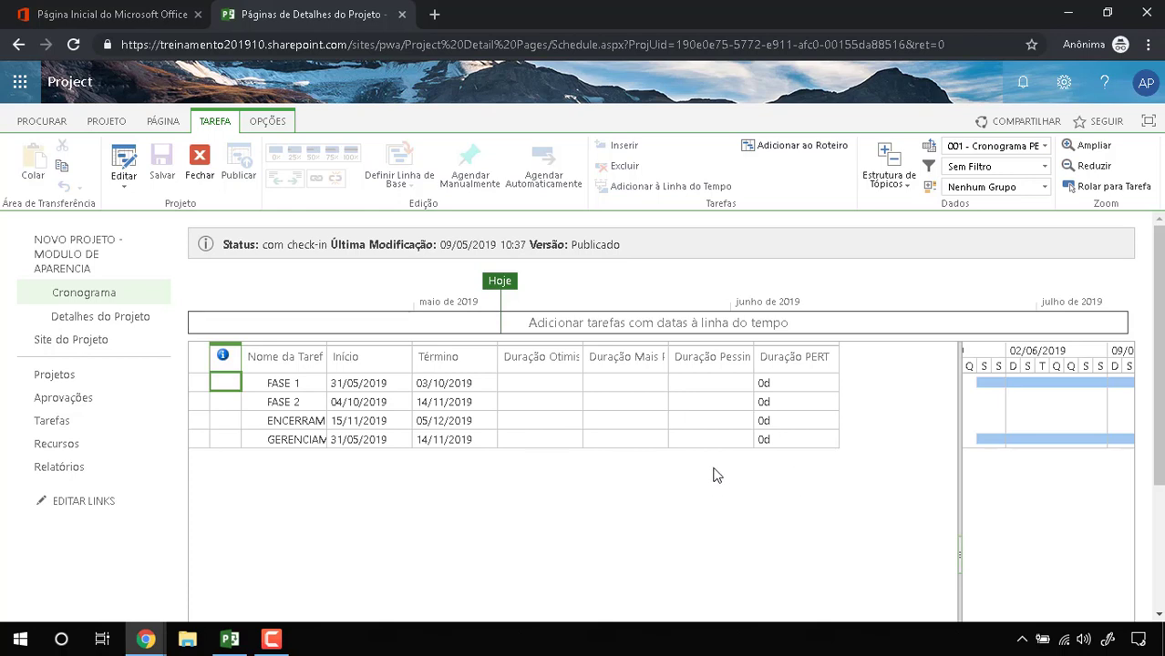
# Check out the project for editing in the browser, with FASE 1's Duração Otimista cell selected
pyautogui.click(562, 384)
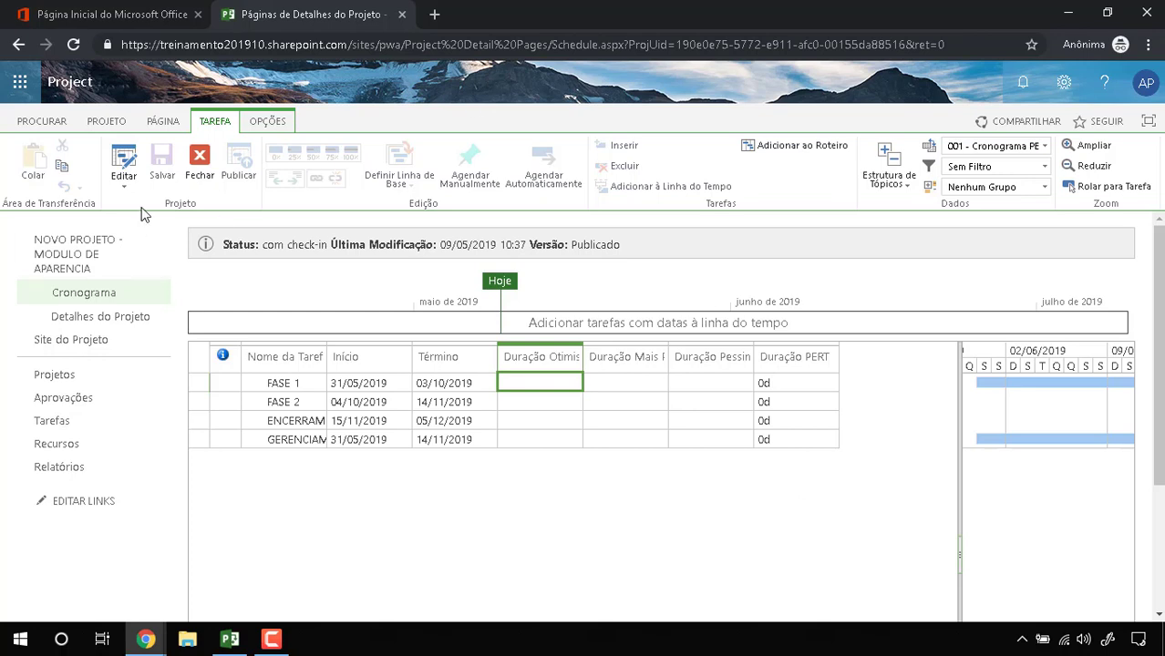
pyautogui.click(123, 185)
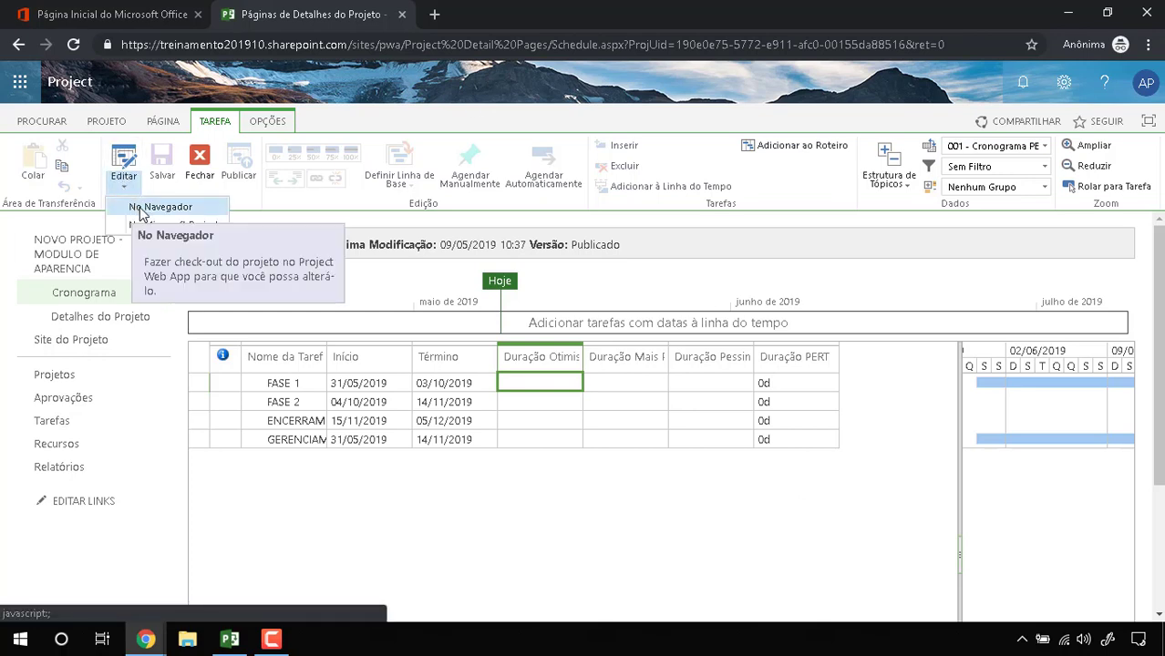
pyautogui.click(139, 209)
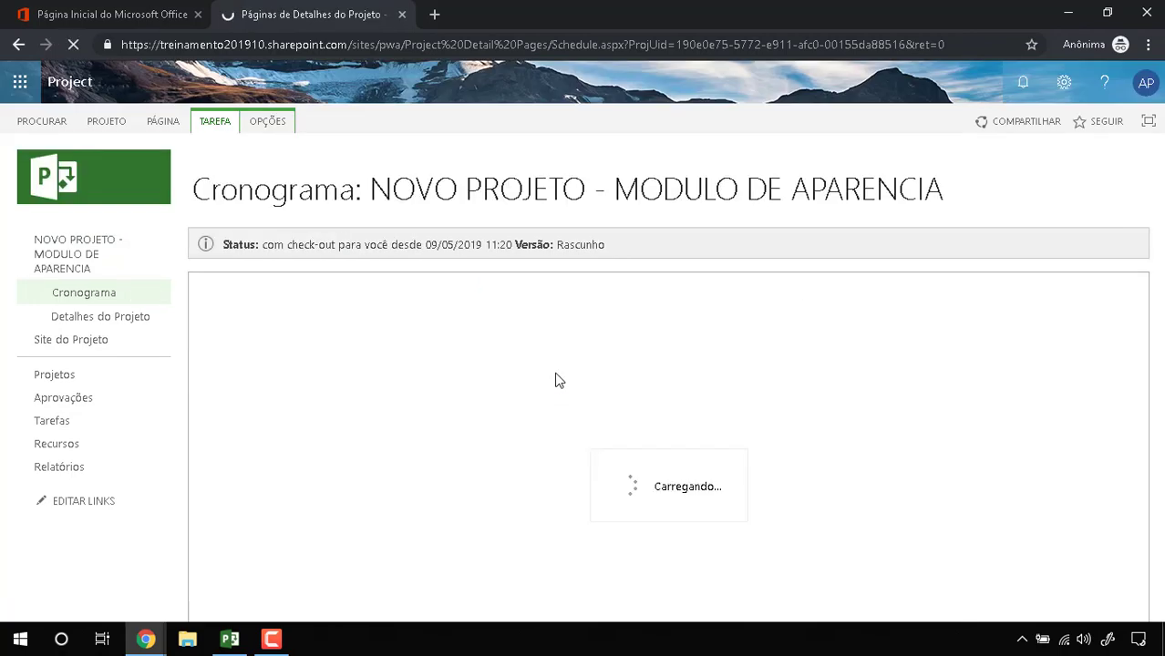
pyautogui.click(550, 314)
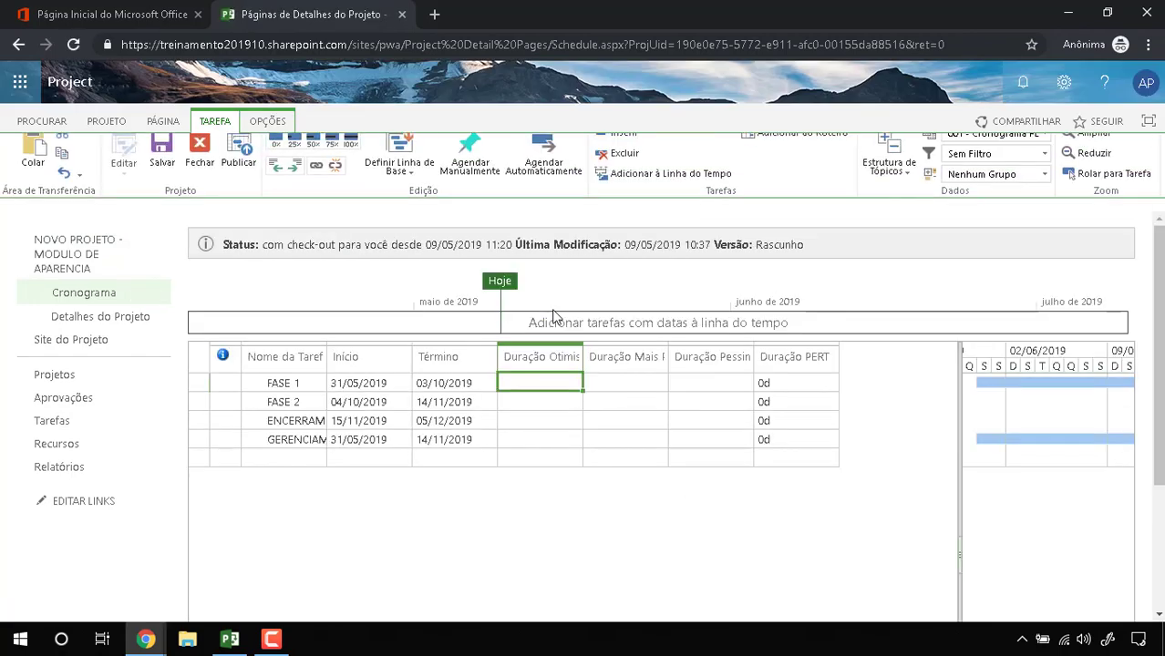
# Enter FASE 1's duration estimates: 70 optimistic, 80 most likely and 105 pessimistic
pyautogui.write('70')
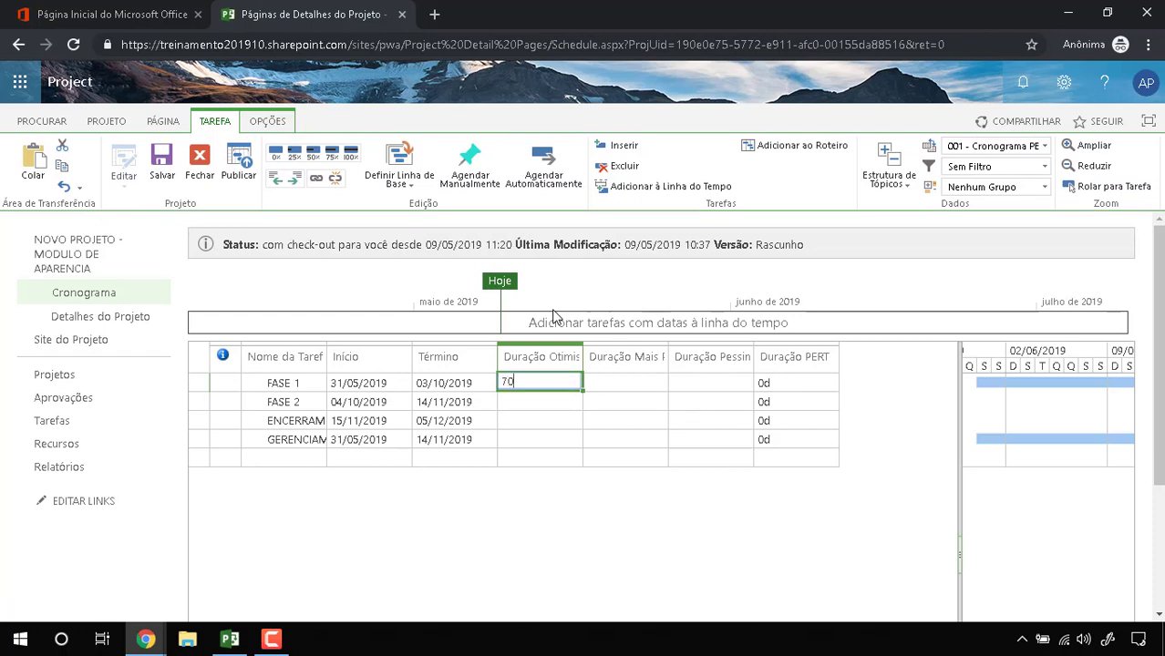
pyautogui.press('Tab')
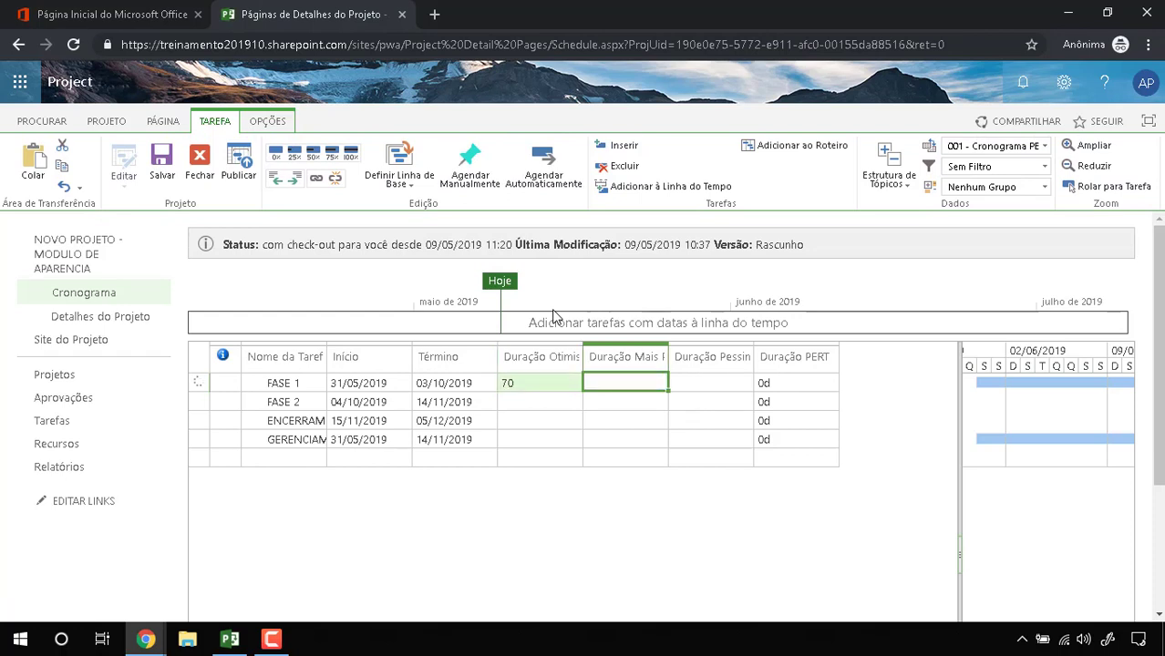
pyautogui.write('80')
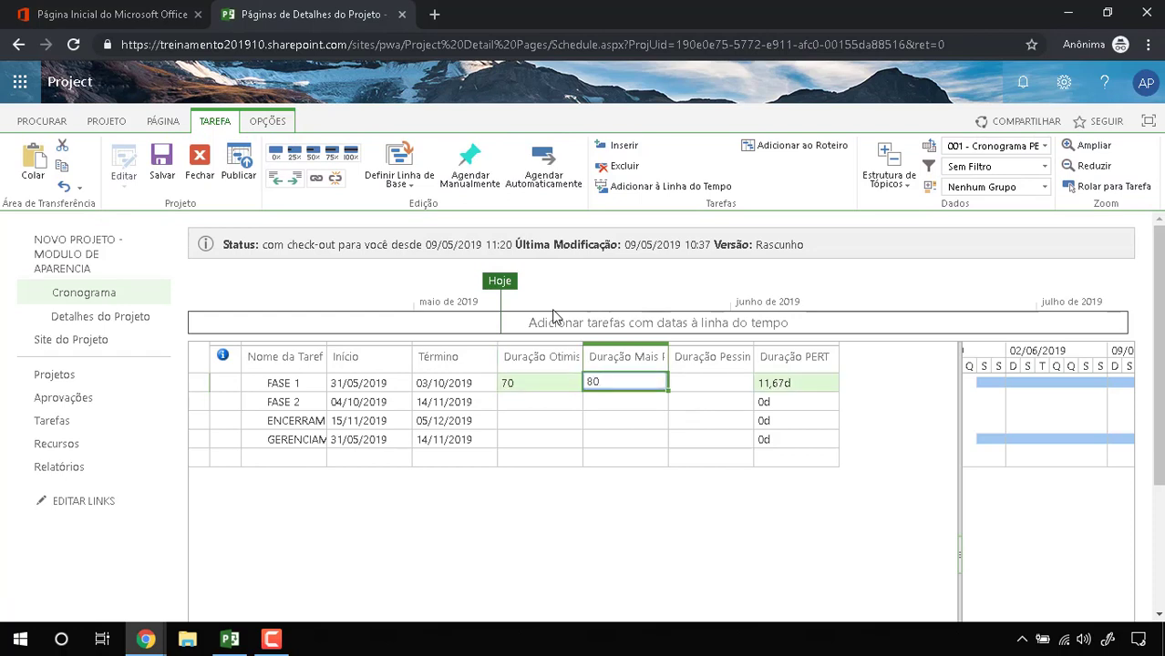
pyautogui.press('Tab')
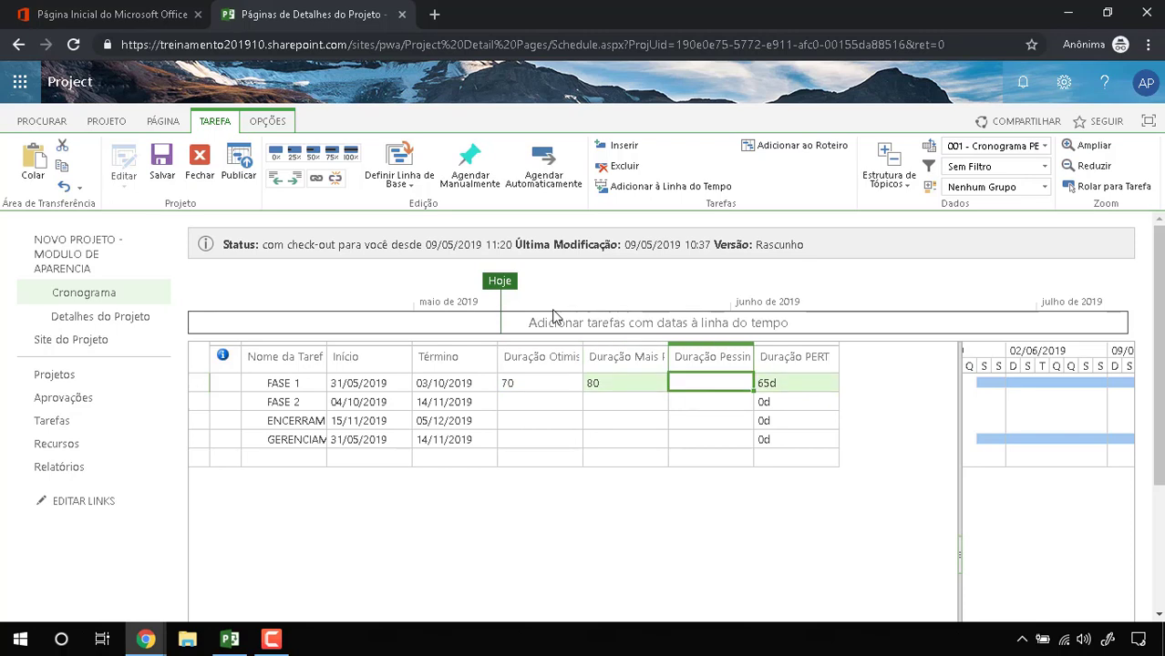
pyautogui.write('105')
pyautogui.press('Return')
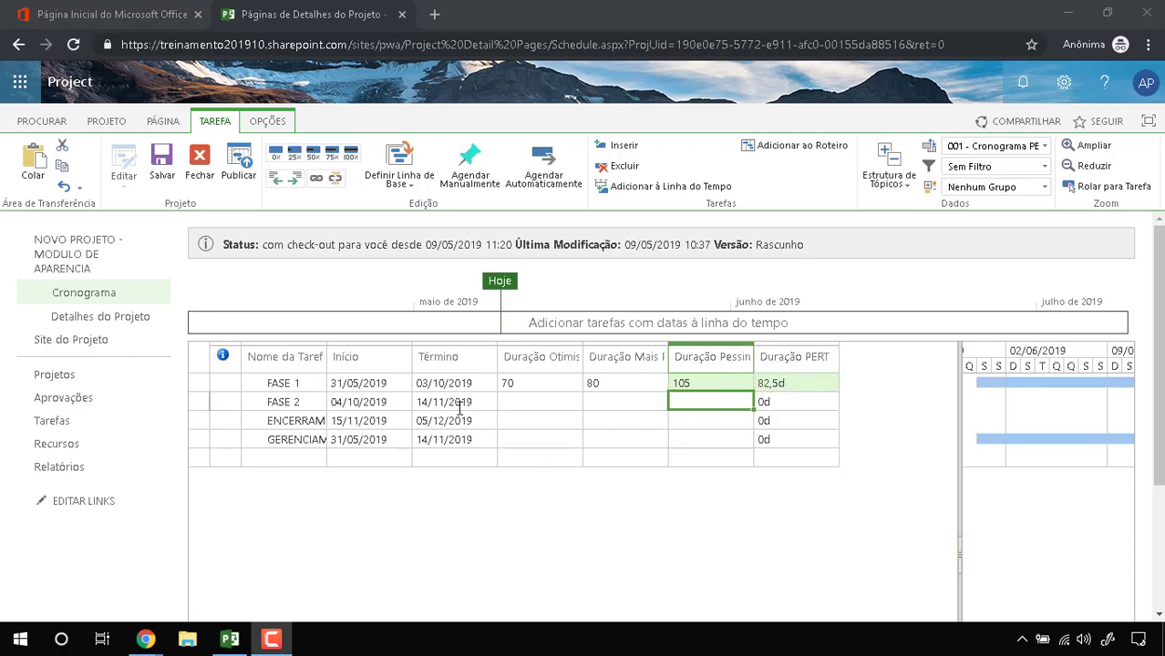
# Enter FASE 2's duration estimates: 25 optimistic, 30 most likely and 40 pessimistic
pyautogui.click(535, 401)
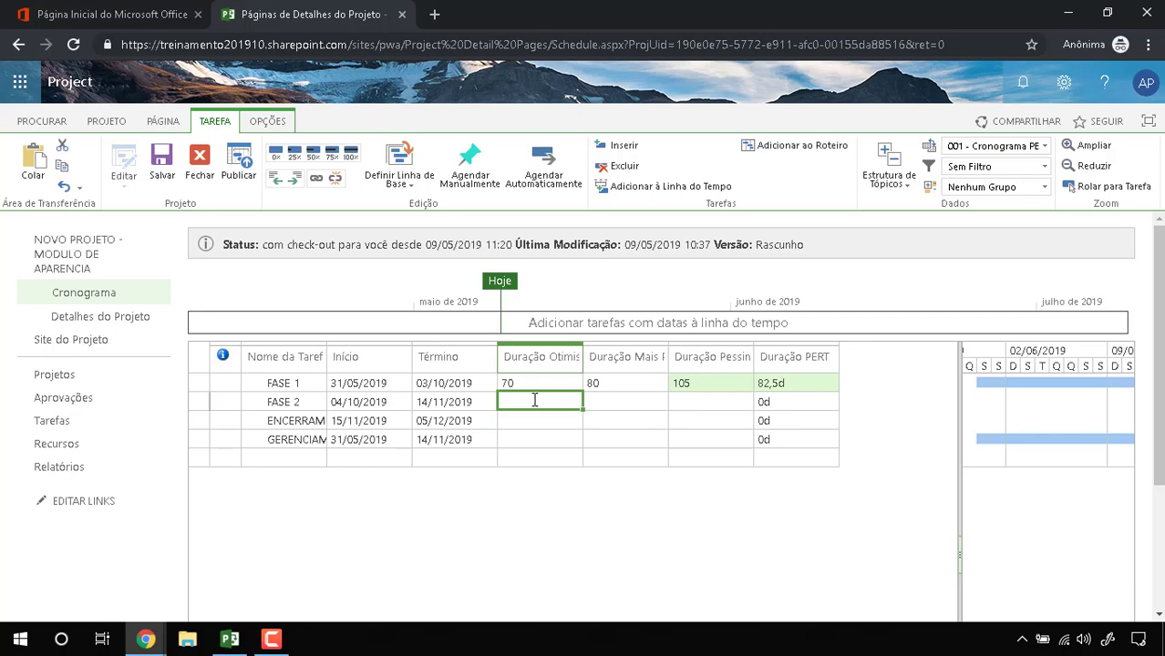
pyautogui.write('25')
pyautogui.press('Tab')
pyautogui.write('30')
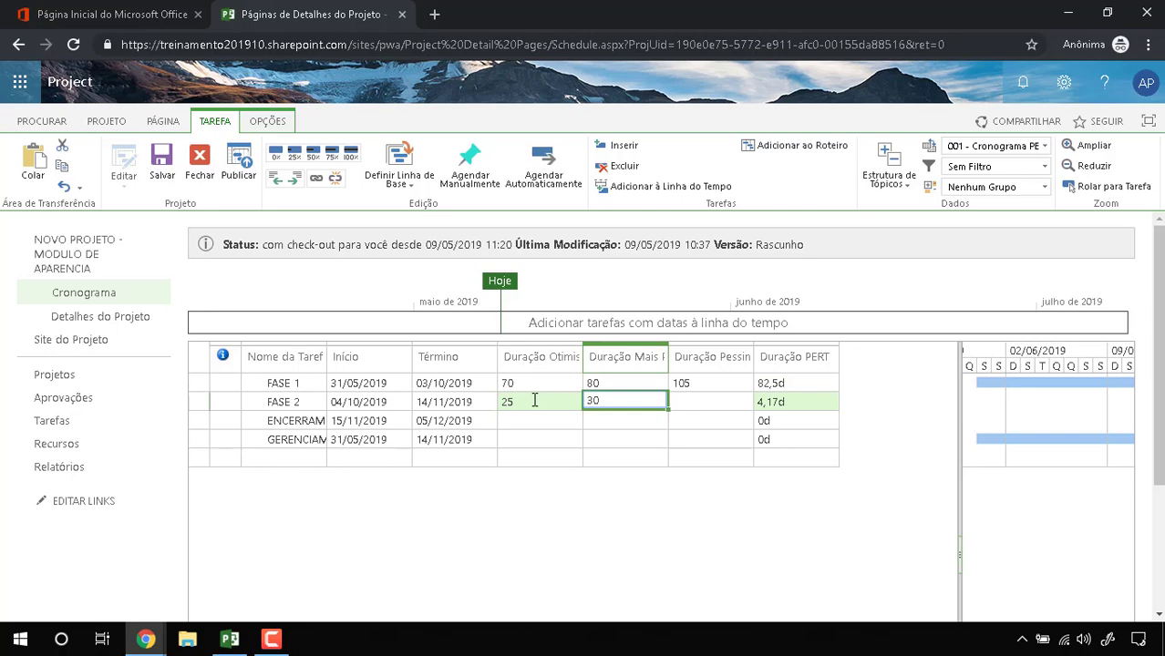
pyautogui.press('Tab')
pyautogui.write('35')
pyautogui.press('Tab')
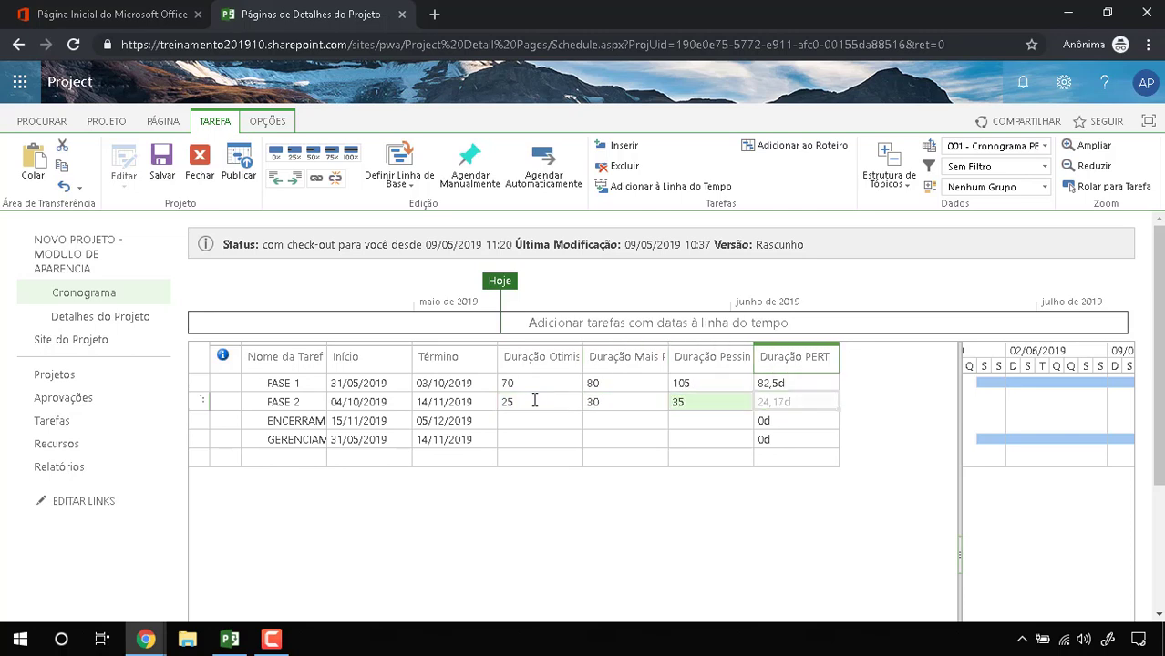
pyautogui.click(702, 407)
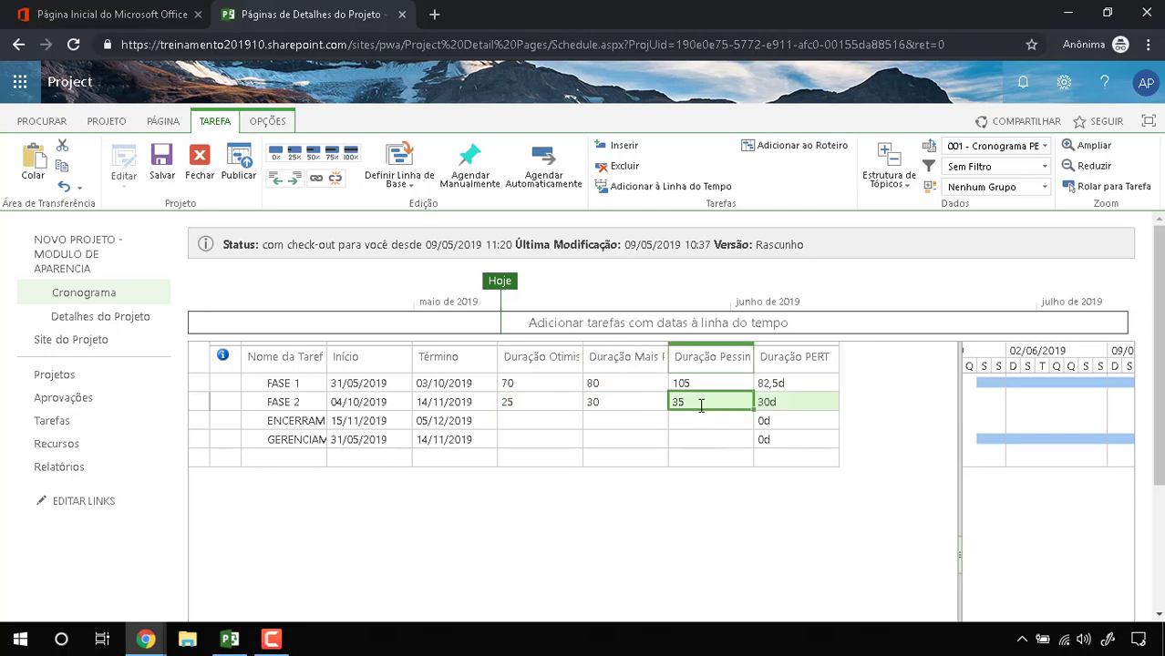
pyautogui.write('40')
pyautogui.press('Return')
# Enter the duration estimates of the ENCERRAM... task below FASE 2: 12 optimistic, 18 most likely and 22 pessimistic
pyautogui.press('Left')
pyautogui.press('Left')
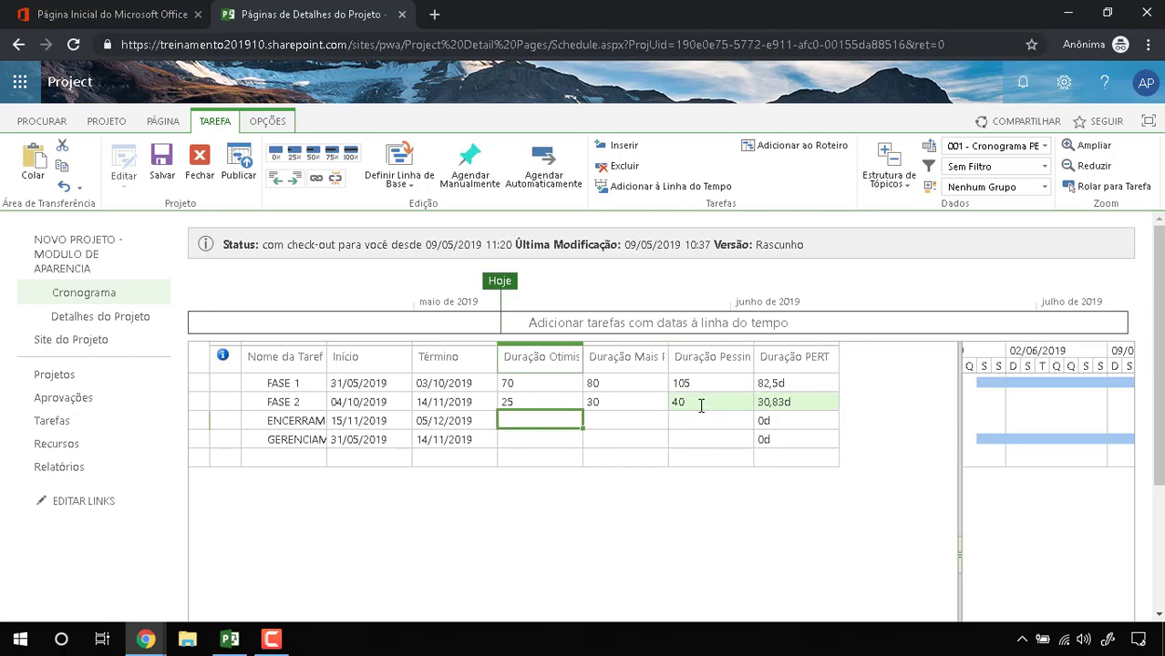
pyautogui.write('12')
pyautogui.press('Tab')
pyautogui.write('18')
pyautogui.press('Tab')
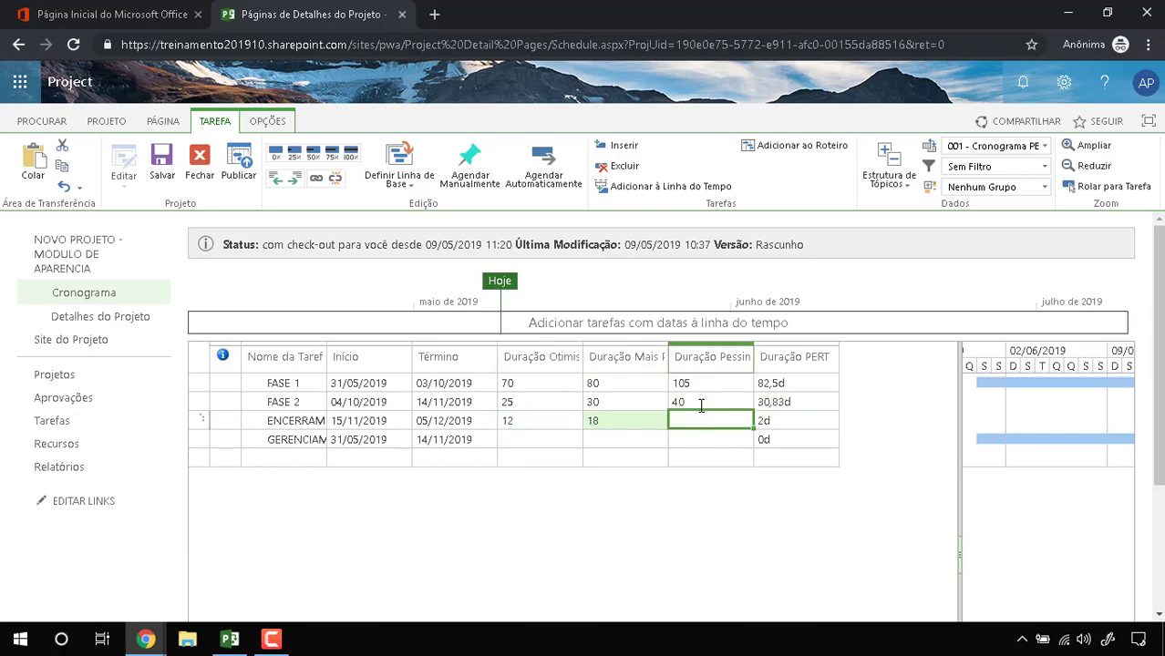
pyautogui.write('2')
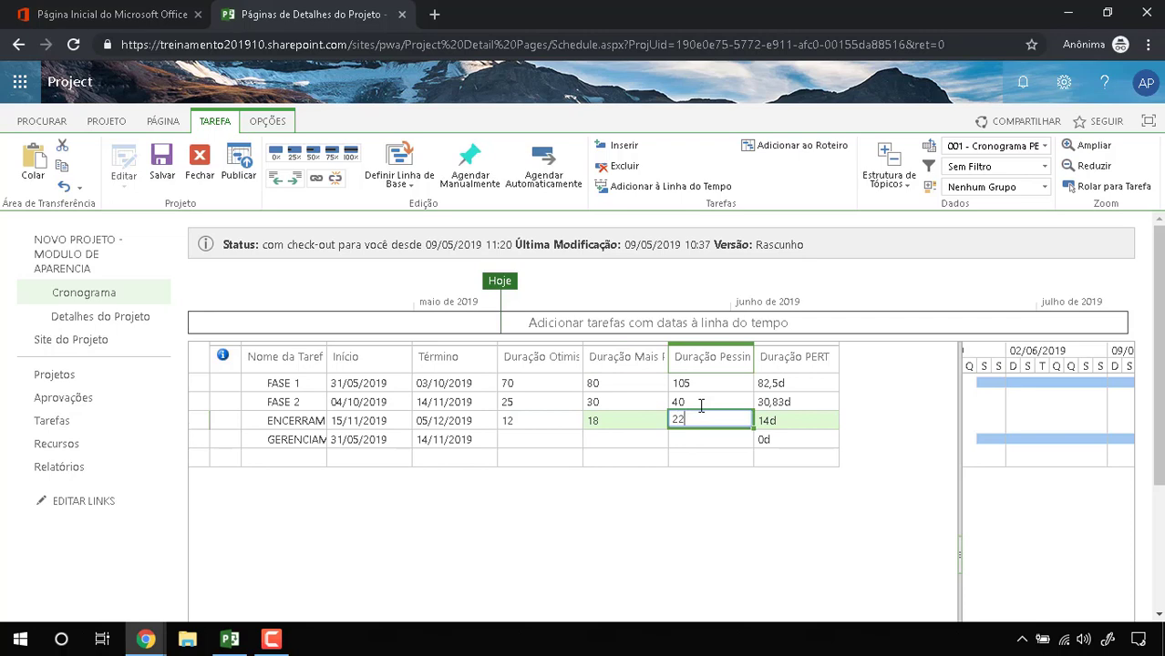
pyautogui.write('2')
pyautogui.press('Return')
# Enter the duration estimates of the last task, GERENCIAM...: 110 optimistic, 120 most likely and 145 pessimistic
pyautogui.press('Left')
pyautogui.press('Left')
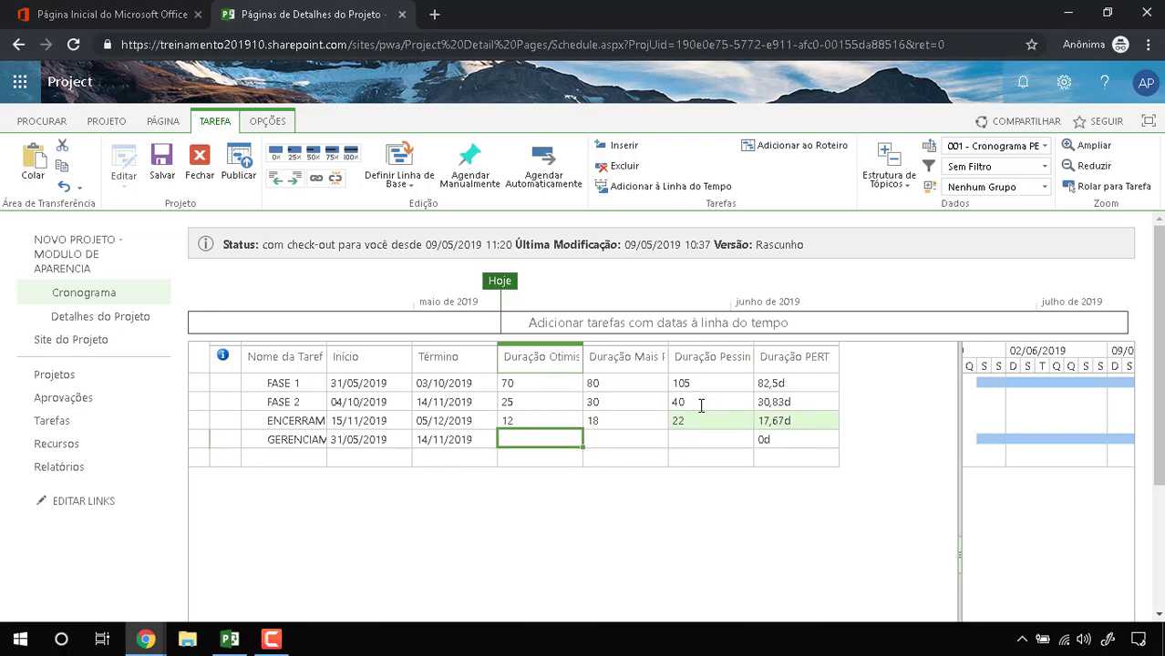
pyautogui.write('110')
pyautogui.press('Tab')
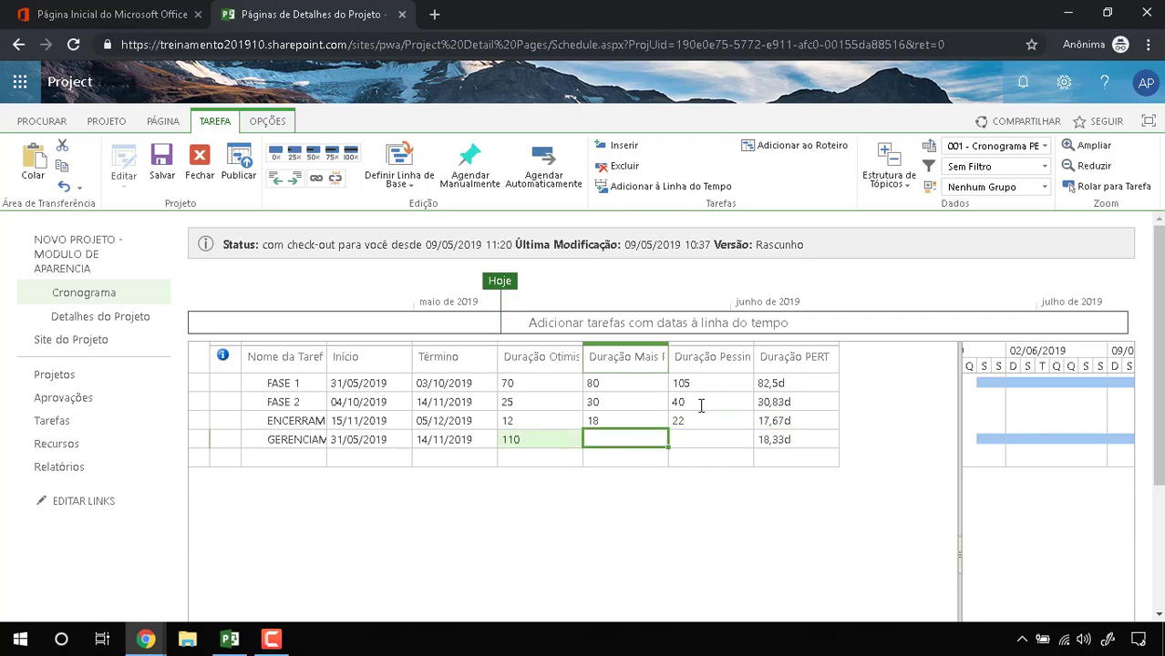
pyautogui.write('120')
pyautogui.press('Tab')
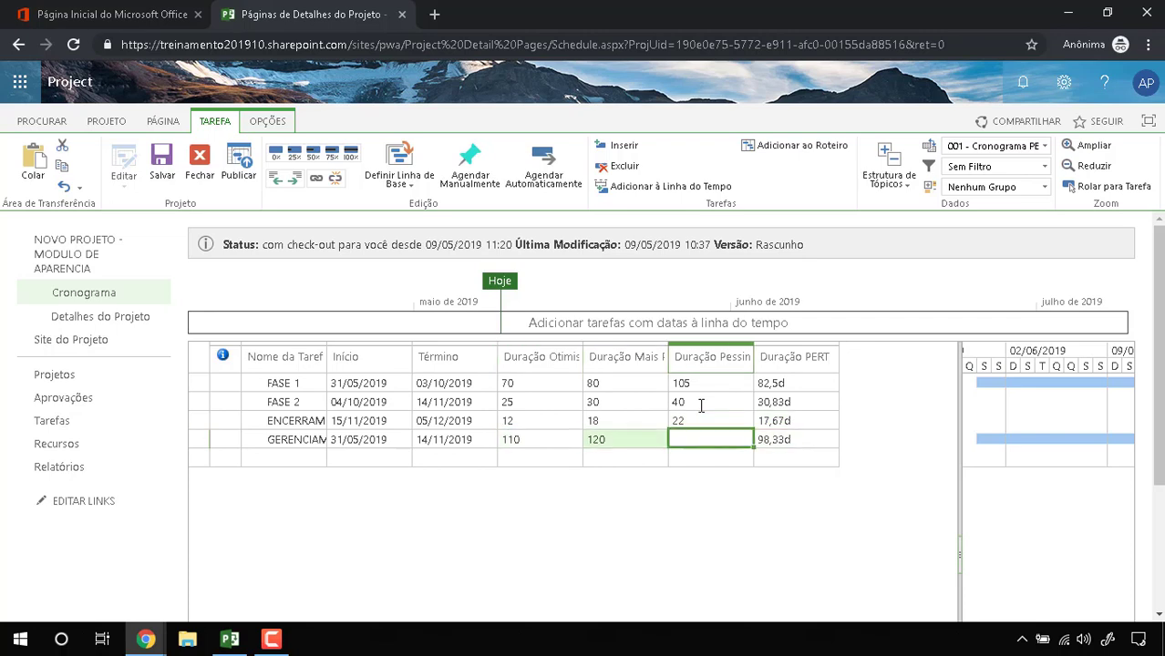
pyautogui.write('145')
pyautogui.press('Return')
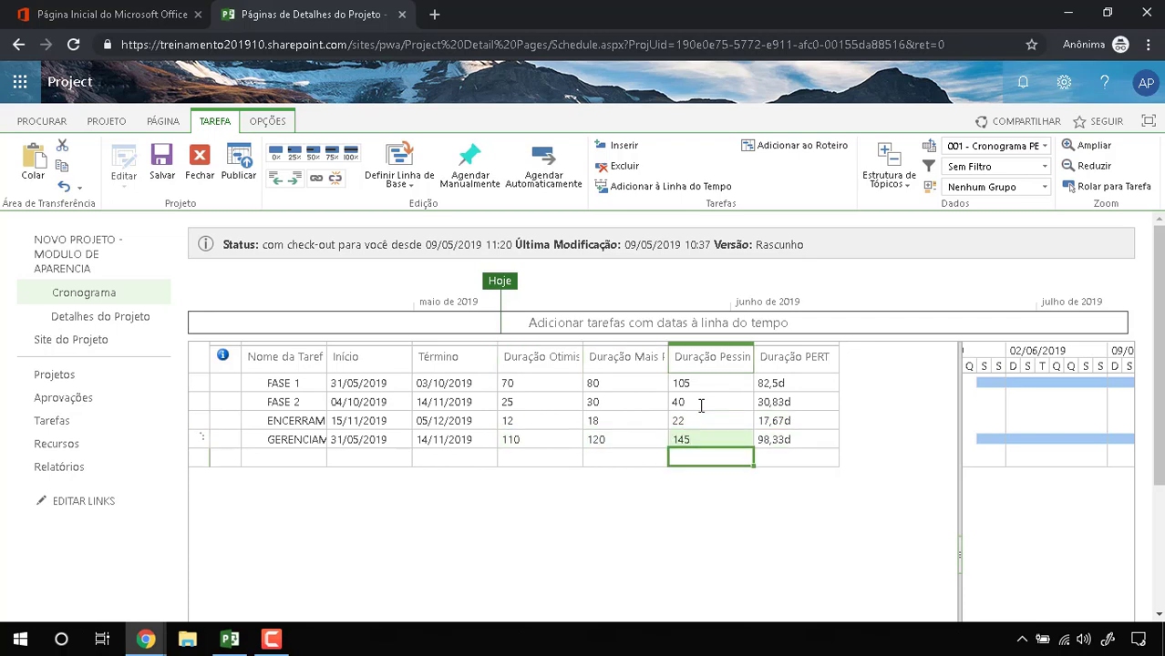
# Examine the tasks' bars in a widened Gantt chart zoomed out to months, and bring all columns up to Duração PERT back into view
pyautogui.click(804, 386)
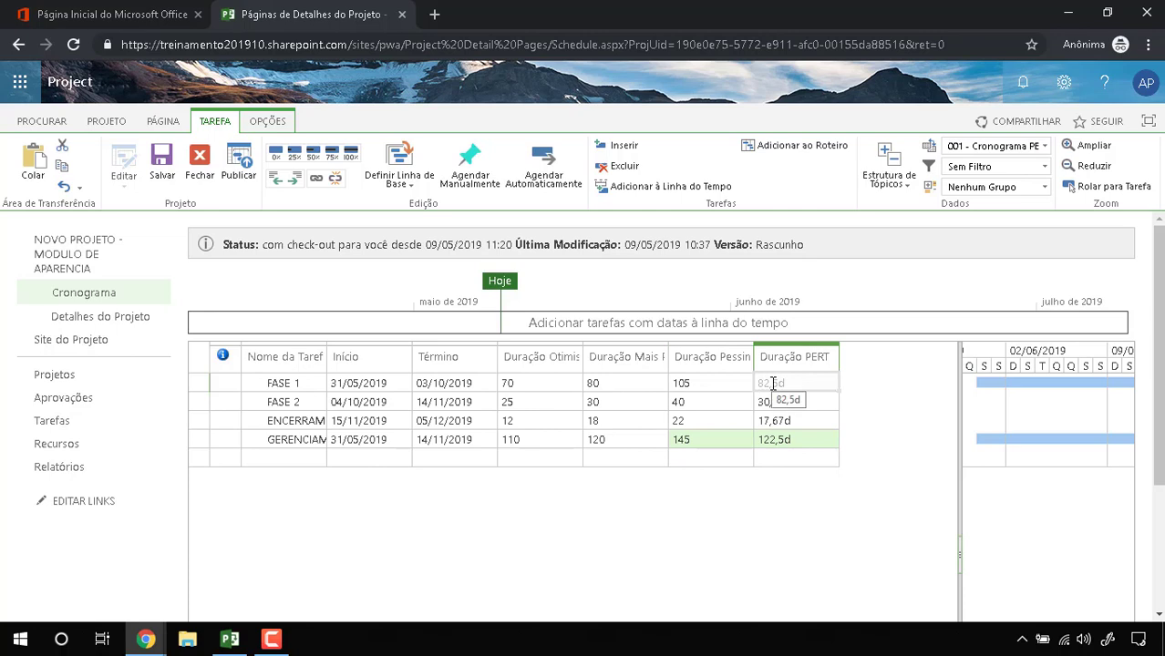
pyautogui.moveTo(959, 554); pyautogui.dragTo(582, 540)
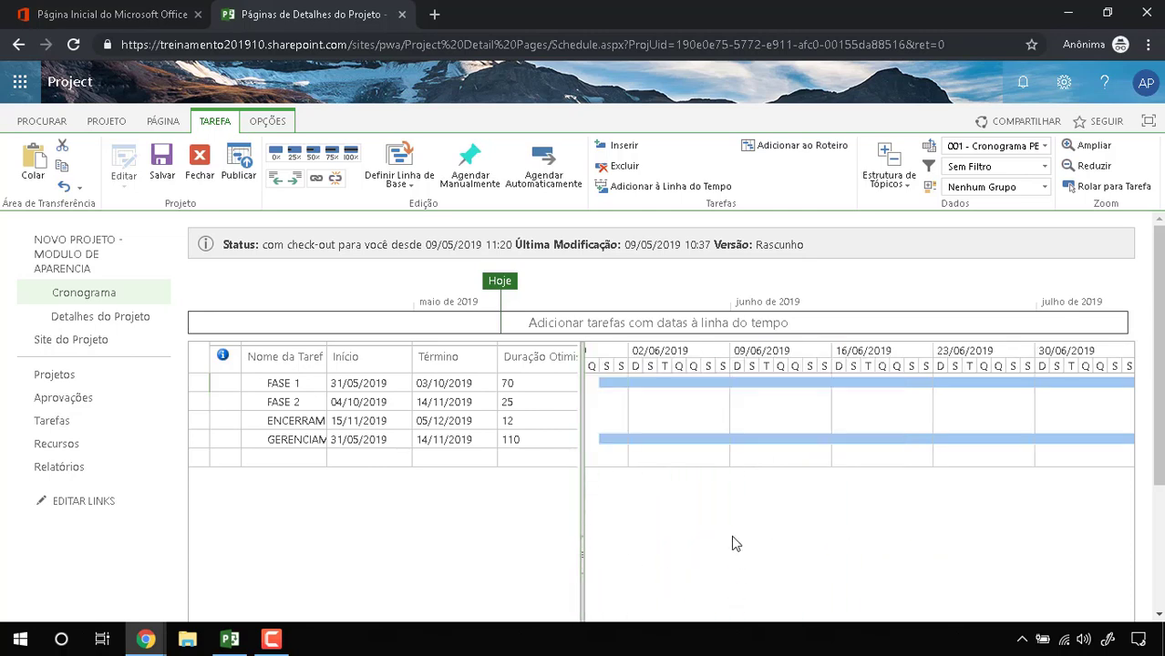
pyautogui.click(1068, 166)
pyautogui.click(1068, 166)
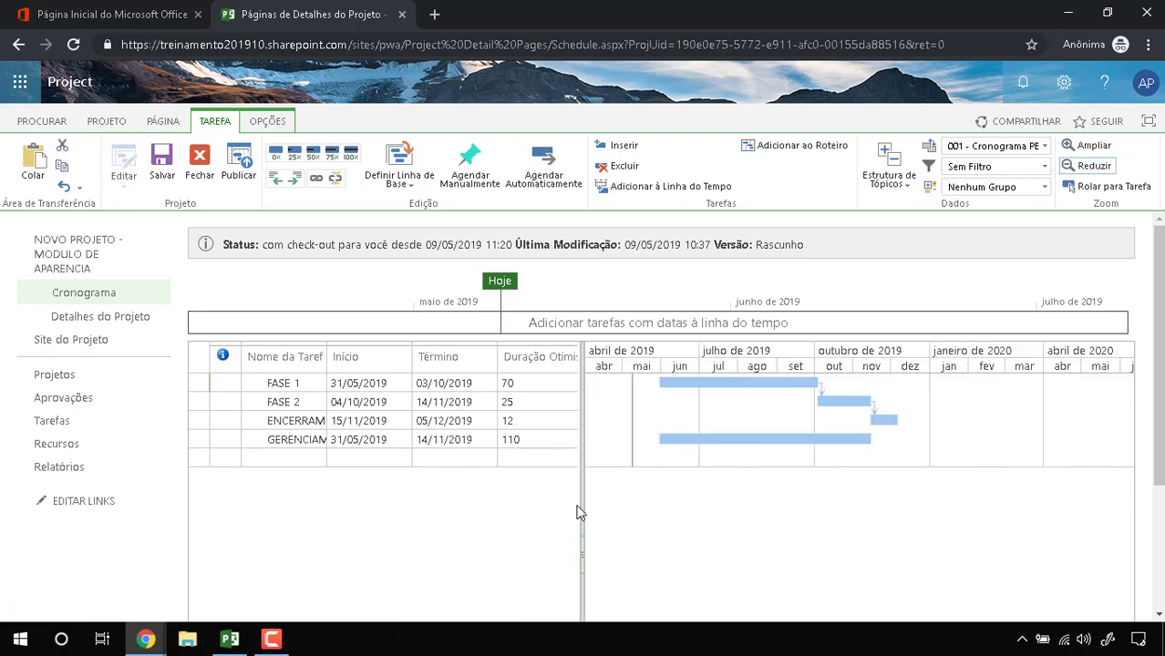
pyautogui.moveTo(580, 546); pyautogui.dragTo(648, 544)
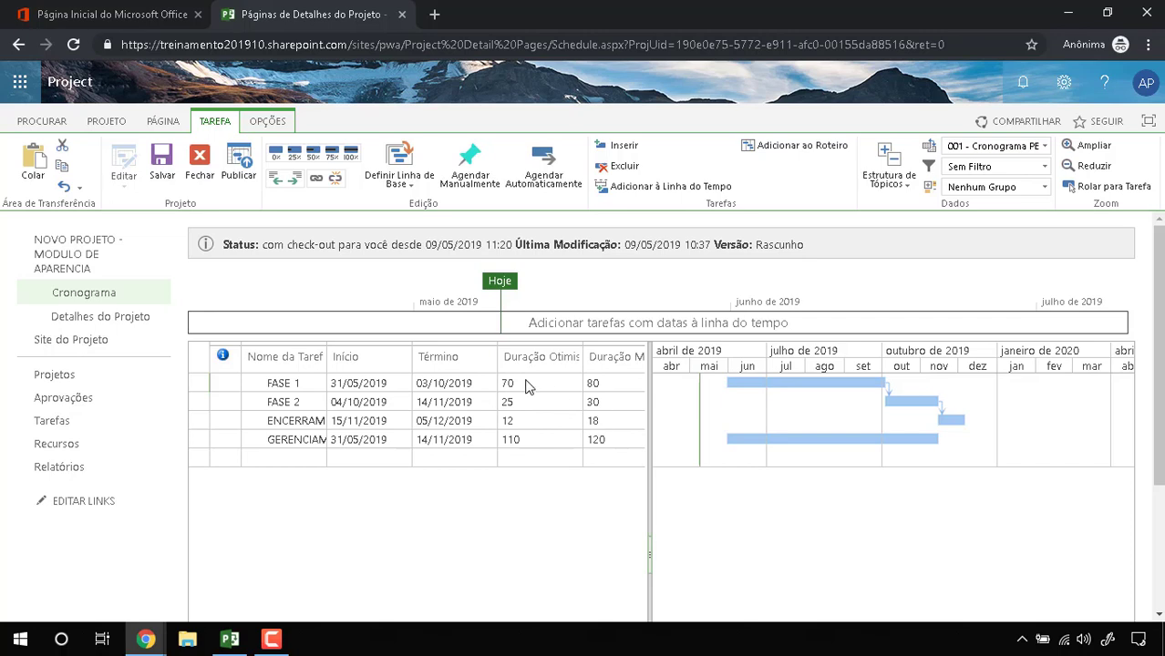
pyautogui.moveTo(650, 541); pyautogui.dragTo(845, 533)
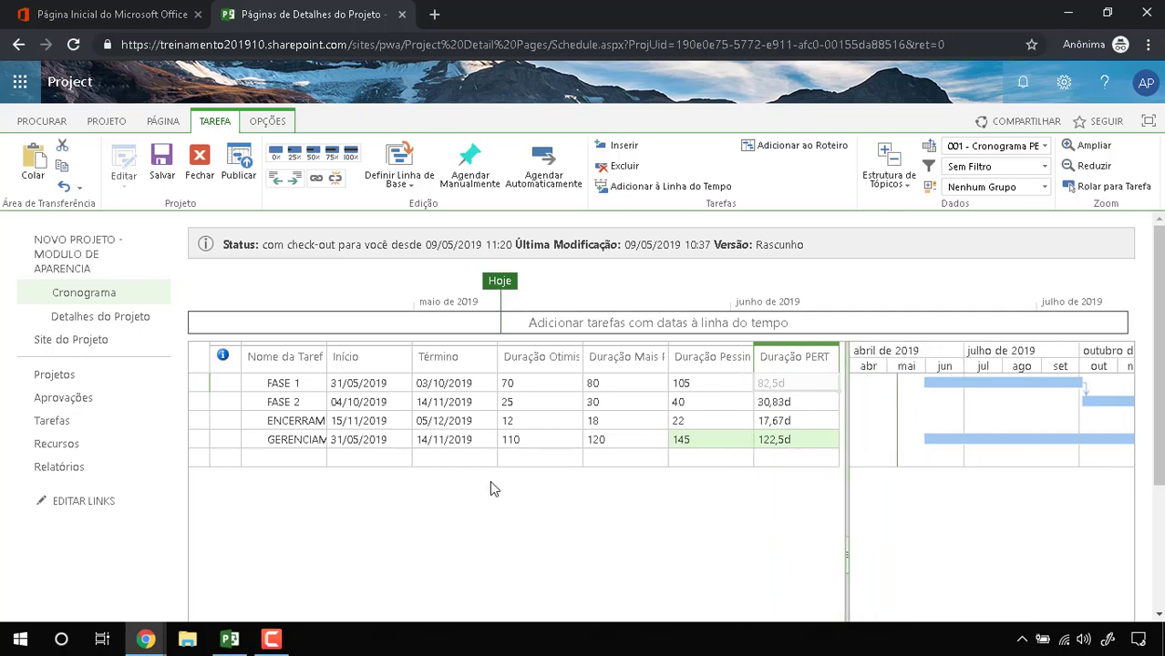
pyautogui.click(1044, 146)
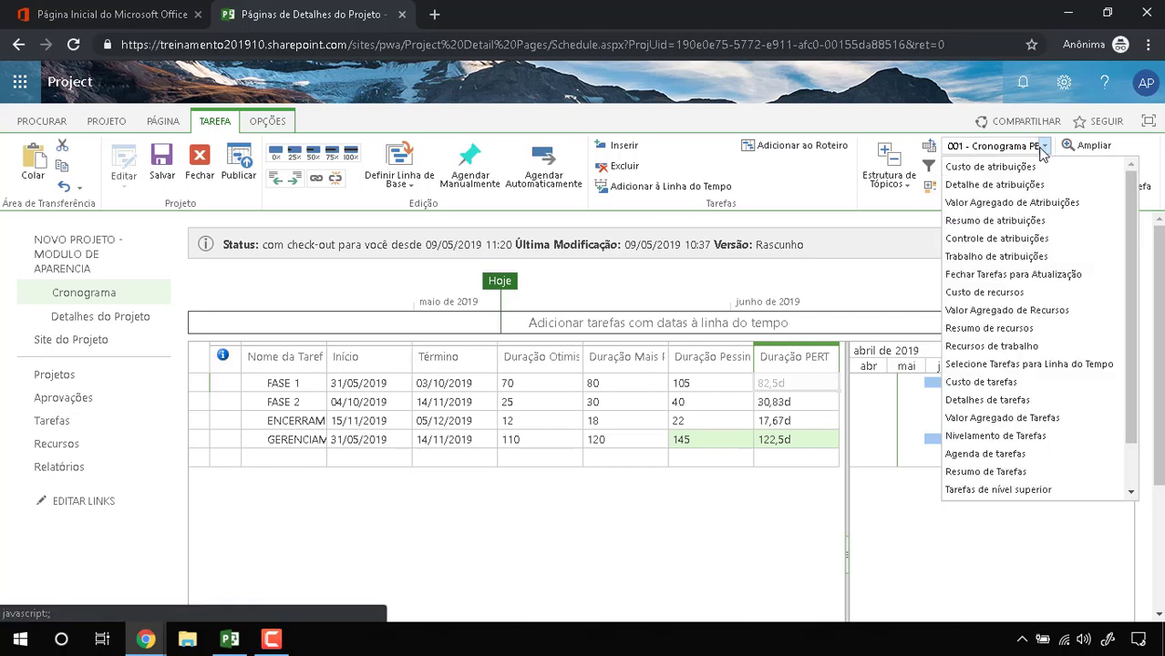
pyautogui.scroll(-1, 1042, 405)
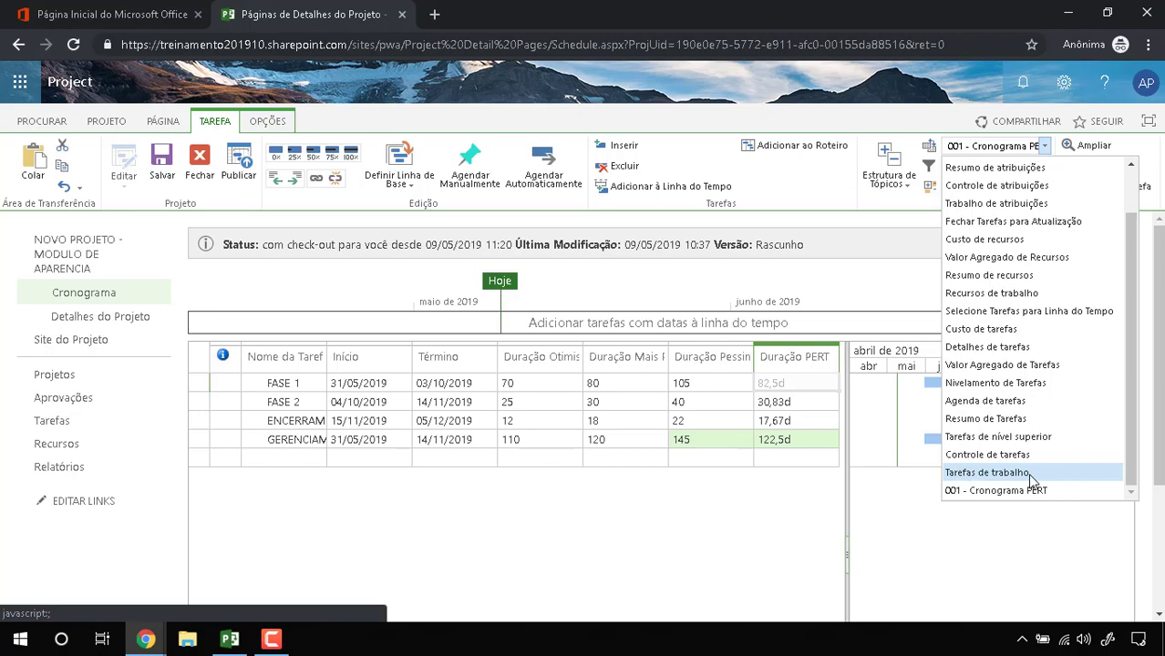
pyautogui.click(1064, 82)
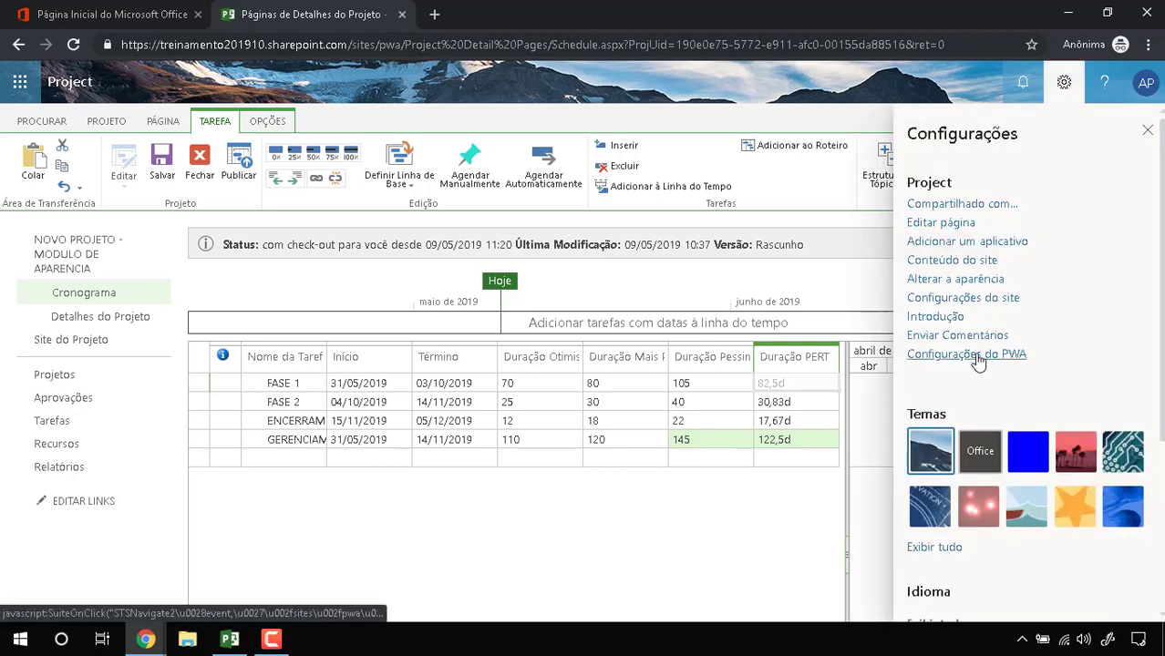
pyautogui.click(976, 356)
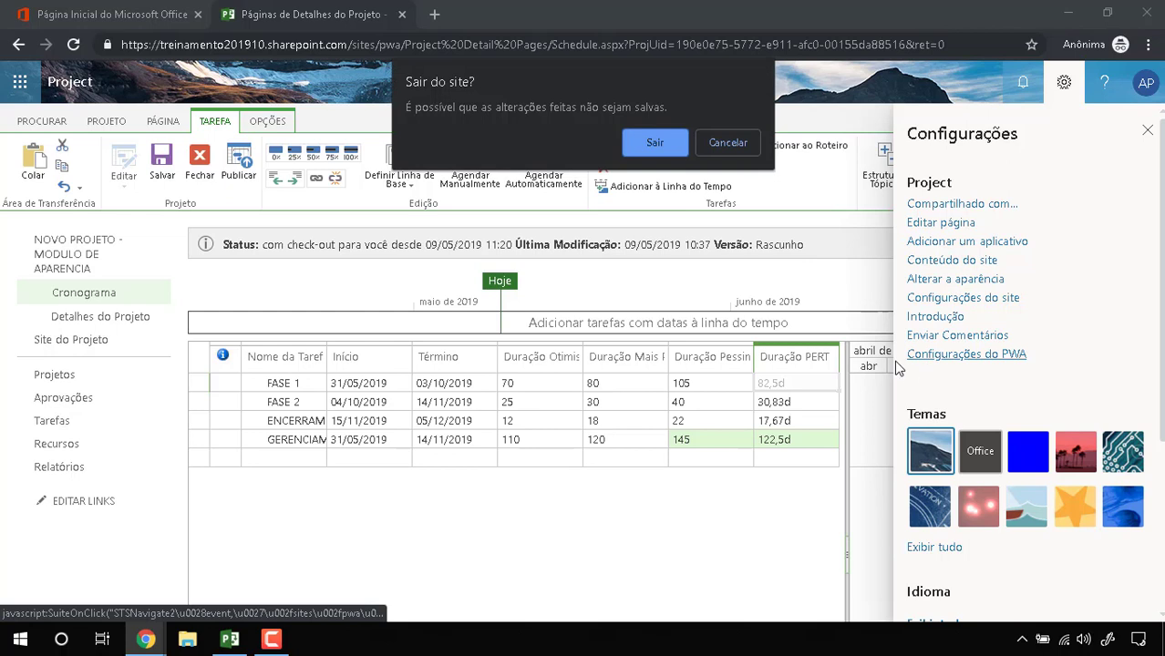
pyautogui.click(749, 147)
pyautogui.click(1147, 130)
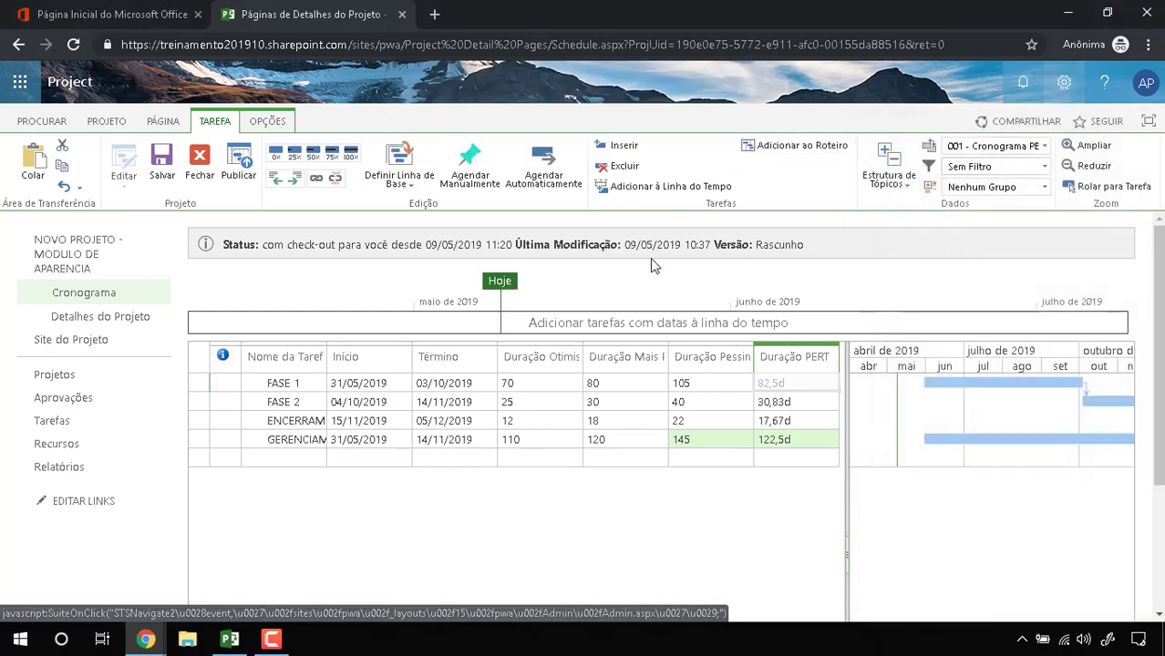
# Save and publish the project schedule, and close the project with check-in
pyautogui.click(159, 168)
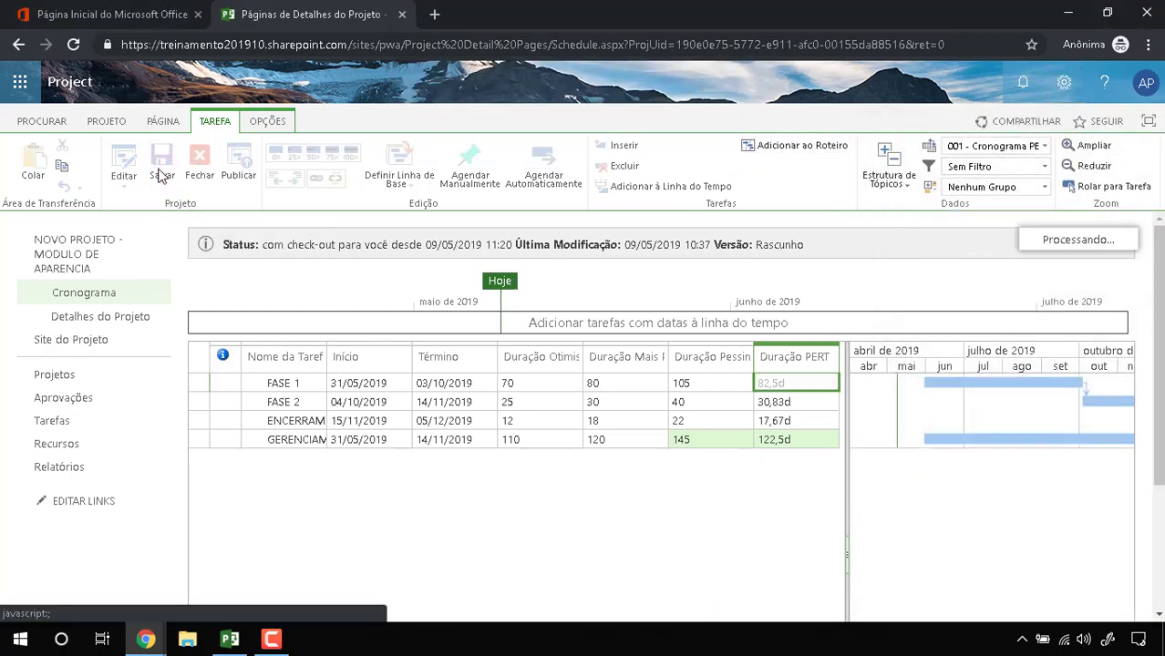
pyautogui.click(241, 167)
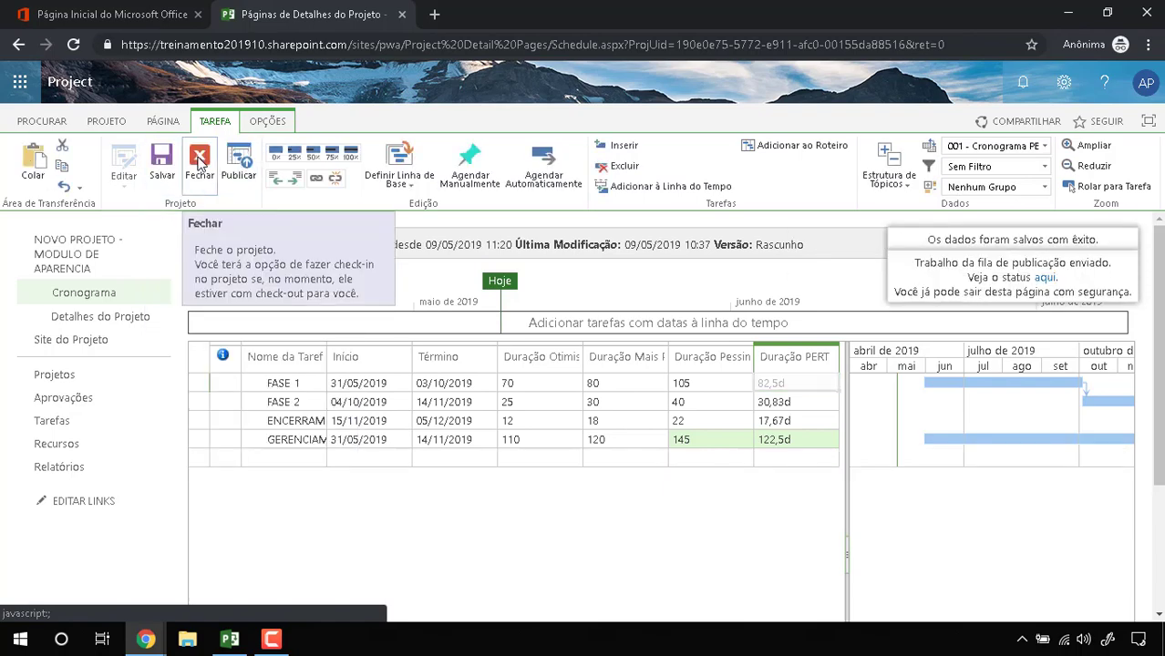
pyautogui.click(200, 162)
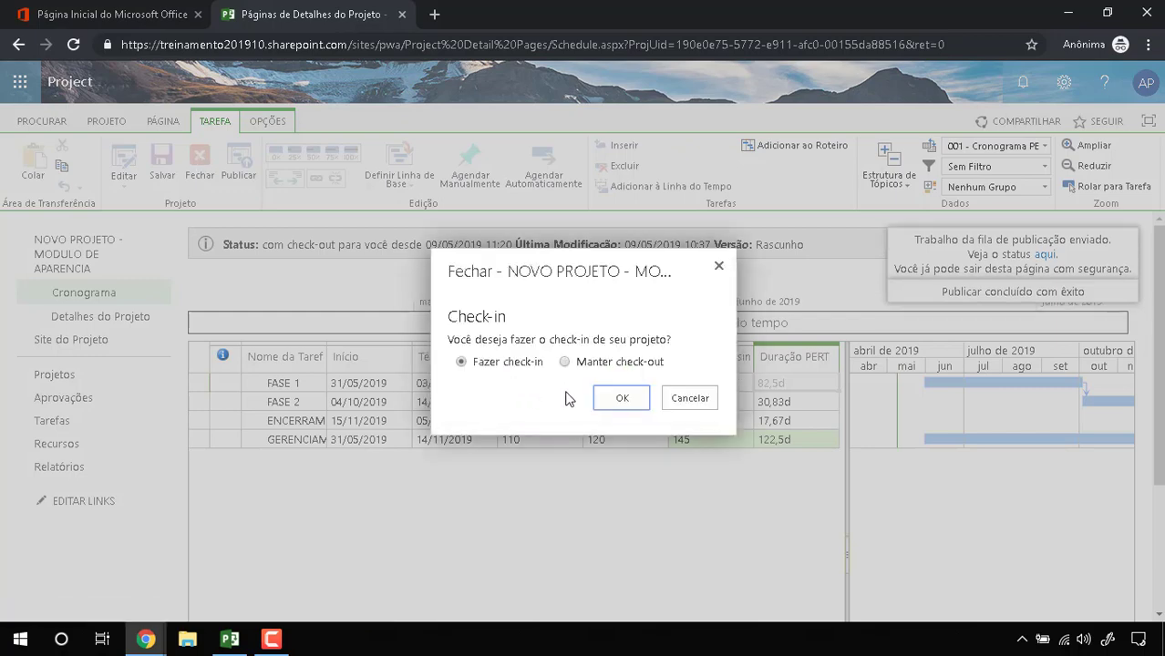
pyautogui.click(618, 397)
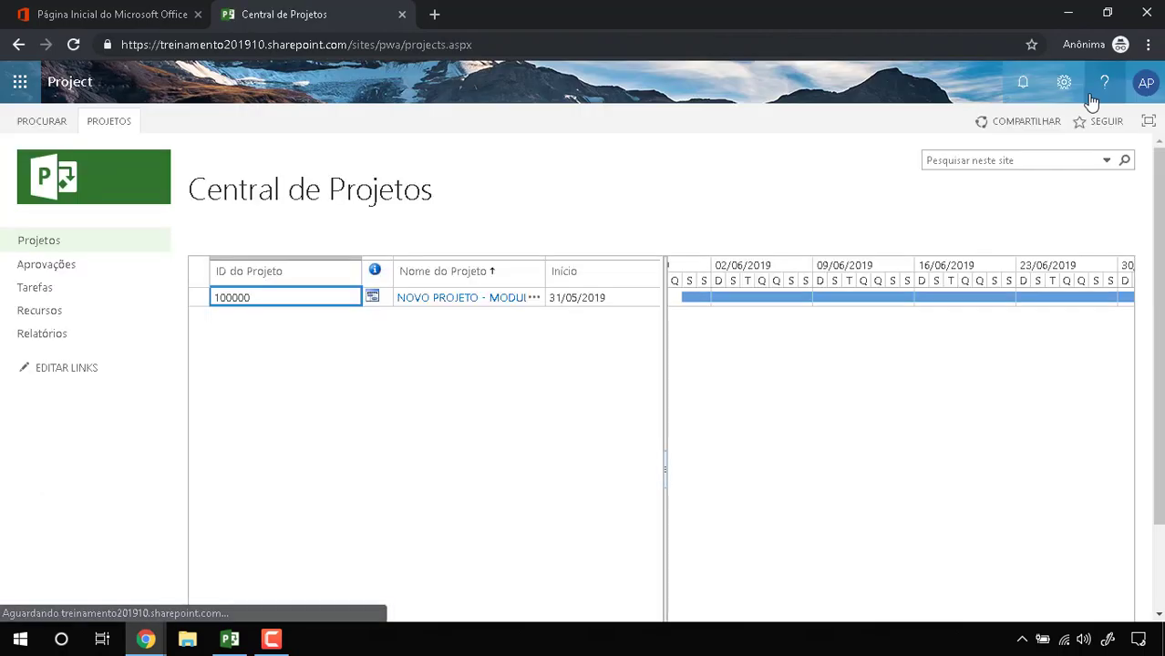
# Open Configurações do PWA and examine the custom fields option under Dados da Empresa and the view, grouping and Gantt format options under Aparência
pyautogui.click(1063, 84)
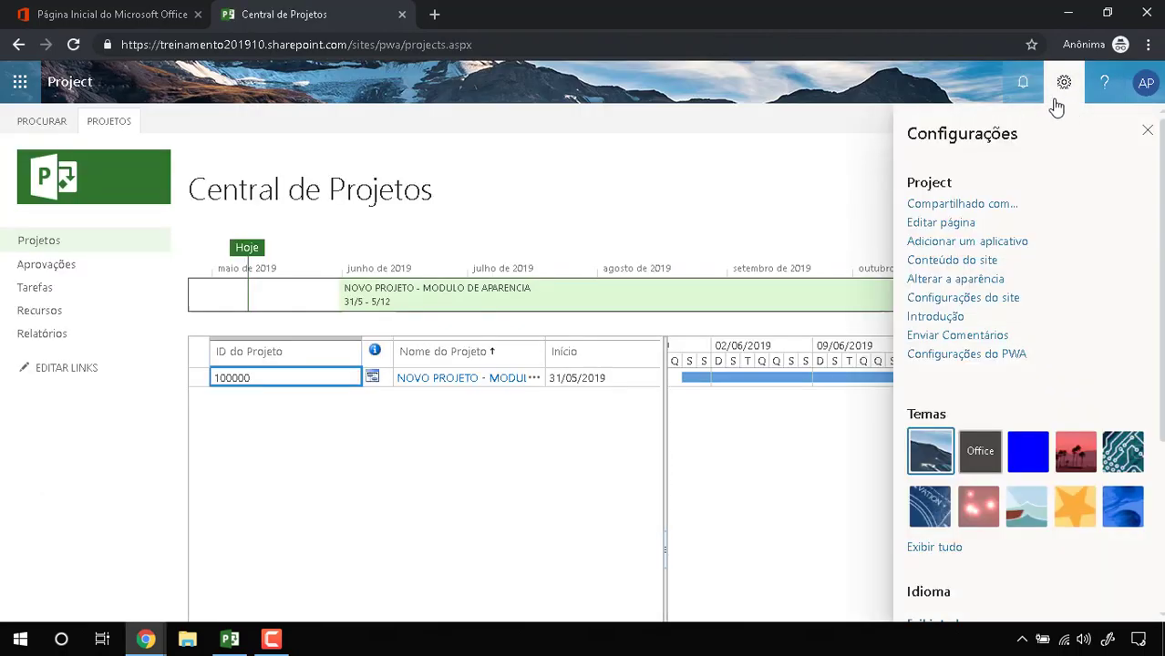
pyautogui.click(961, 355)
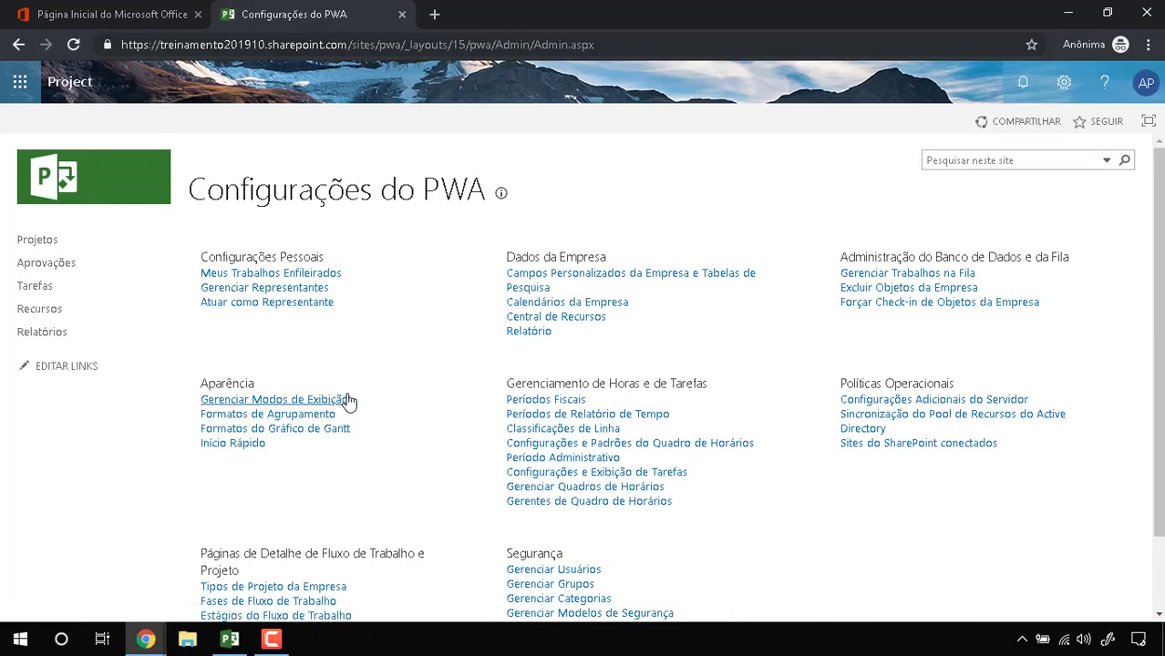
pyautogui.moveTo(374, 401); pyautogui.dragTo(365, 364)
pyautogui.click(402, 396)
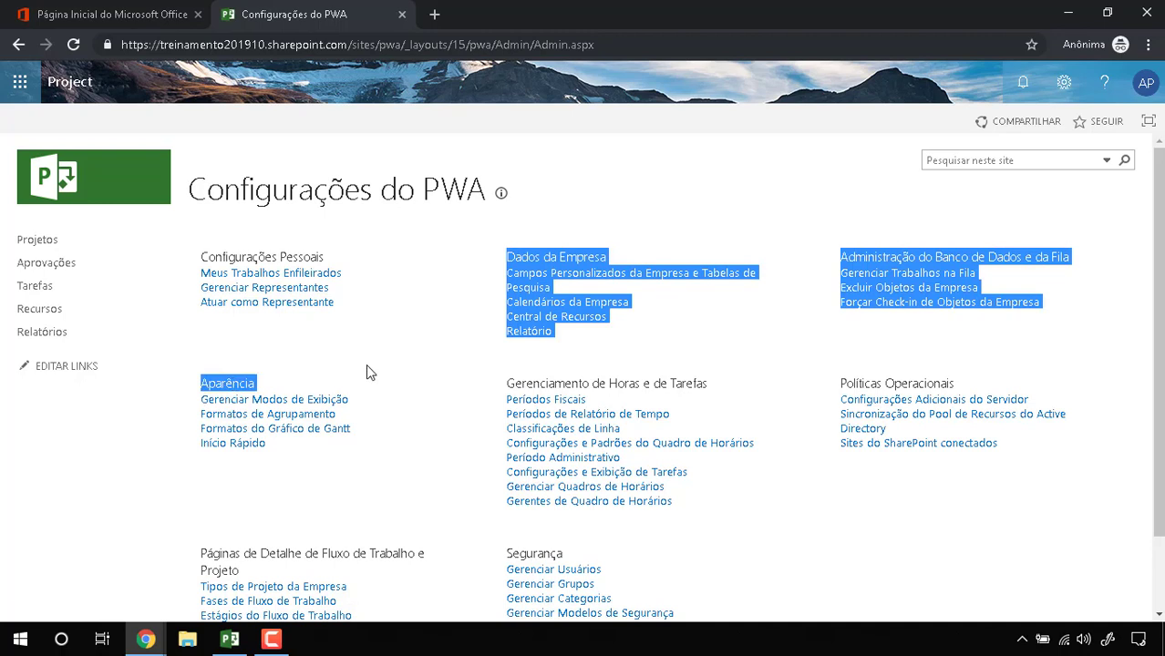
pyautogui.click(406, 389)
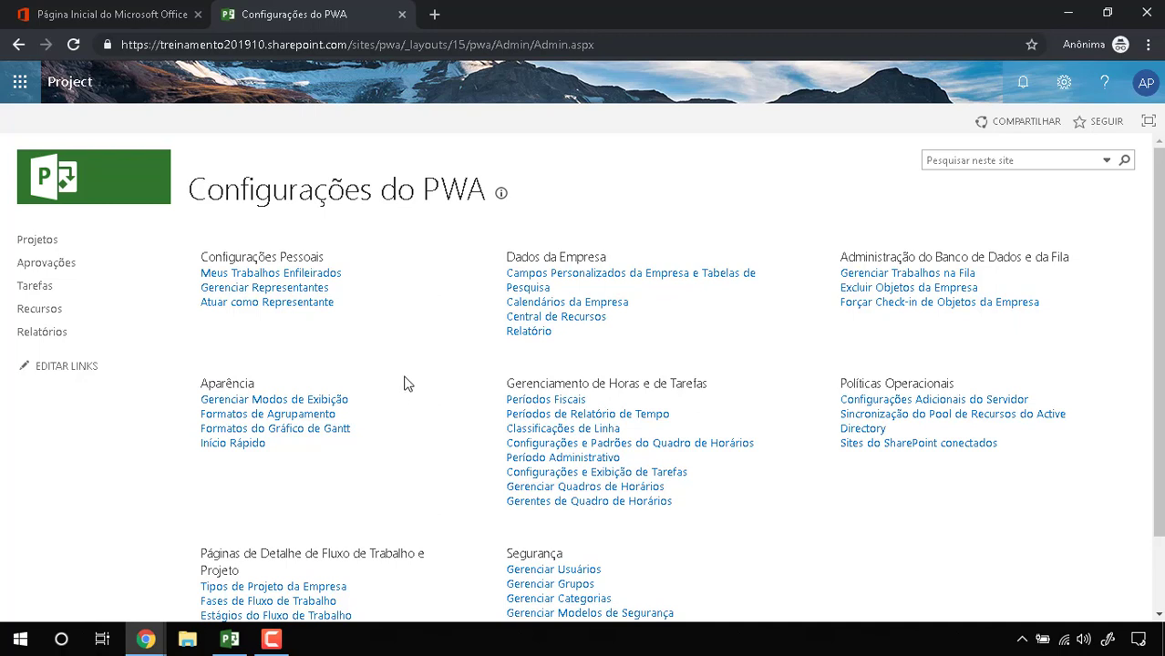
pyautogui.moveTo(503, 255); pyautogui.dragTo(654, 286)
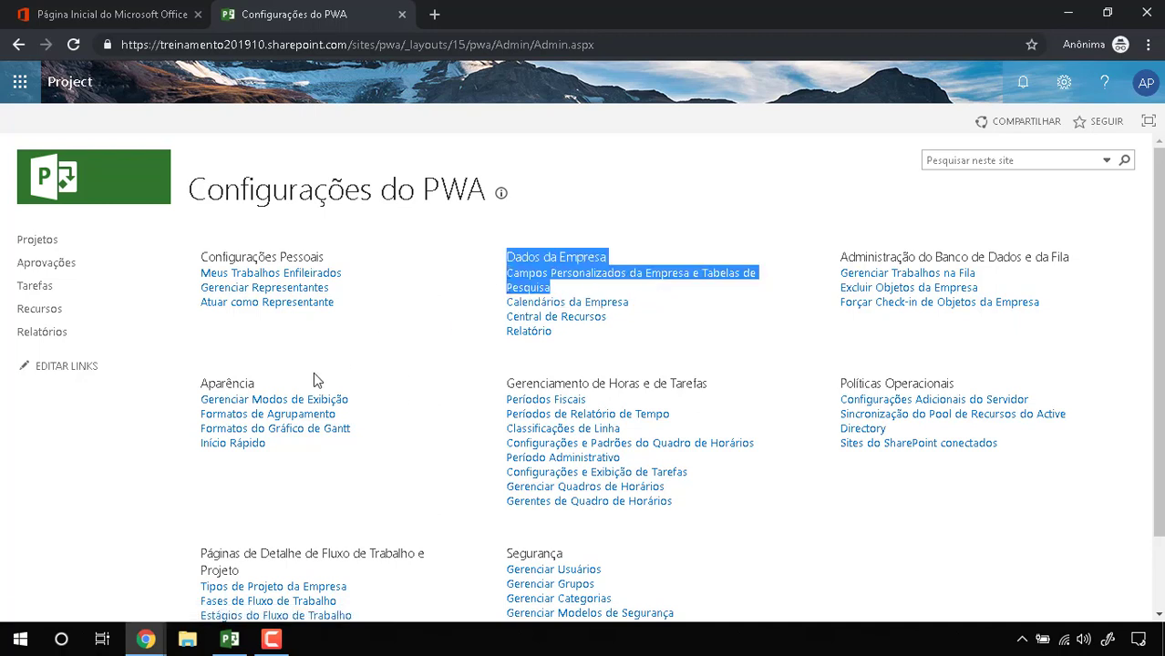
pyautogui.moveTo(199, 415); pyautogui.dragTo(182, 433)
pyautogui.click(369, 413)
pyautogui.click(182, 432)
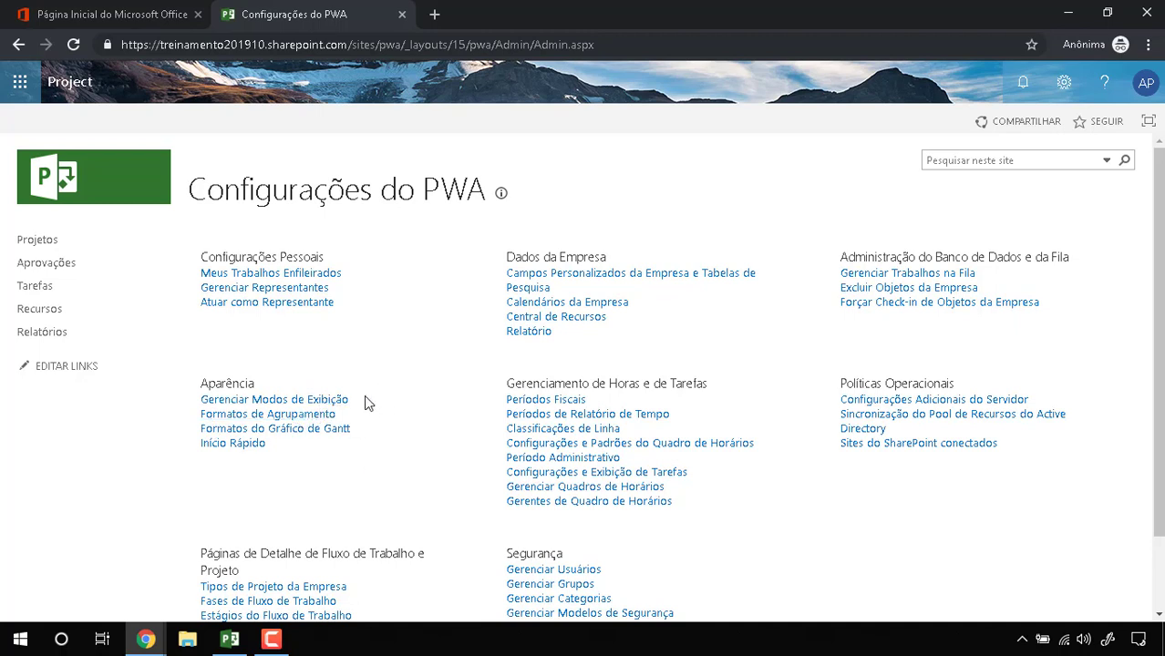
pyautogui.moveTo(363, 395); pyautogui.dragTo(234, 396)
pyautogui.click(284, 381)
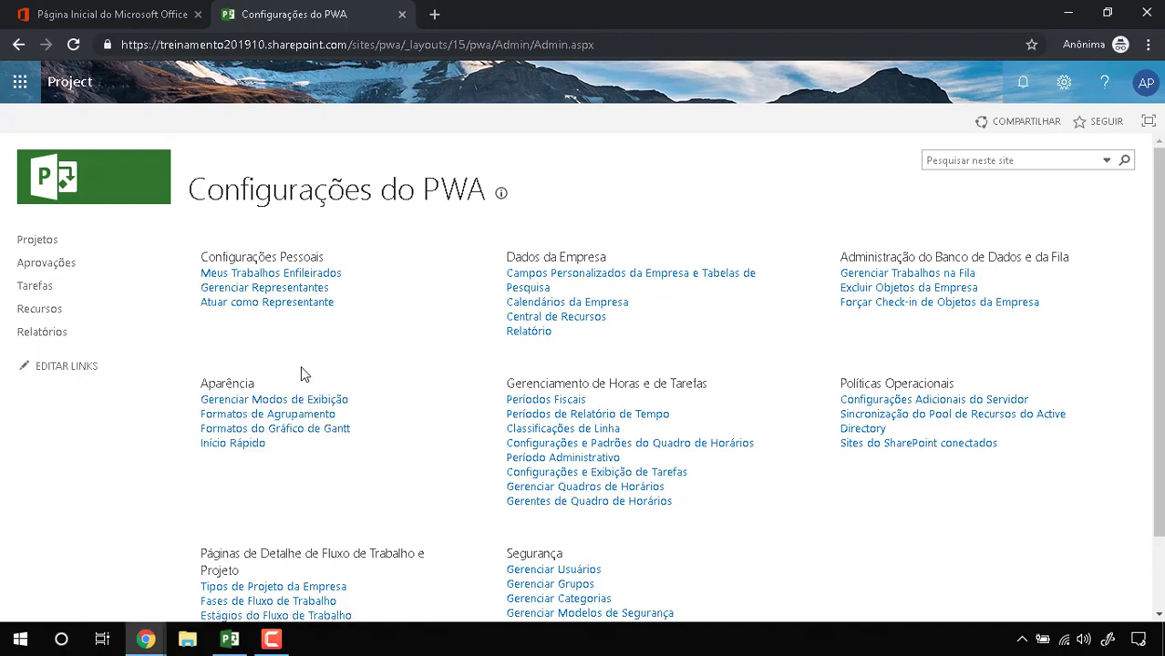